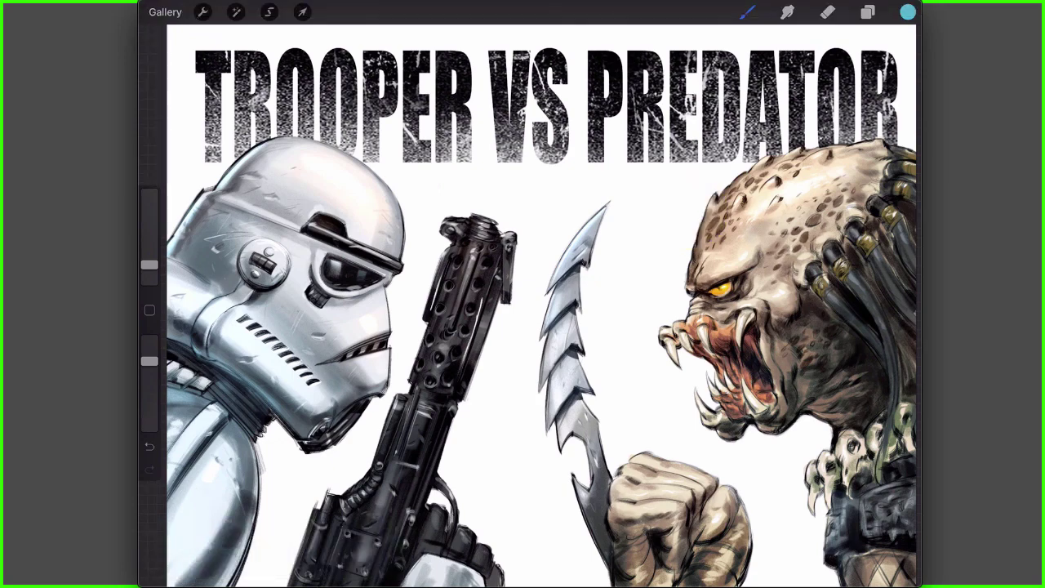
mouse_move(693, 221)
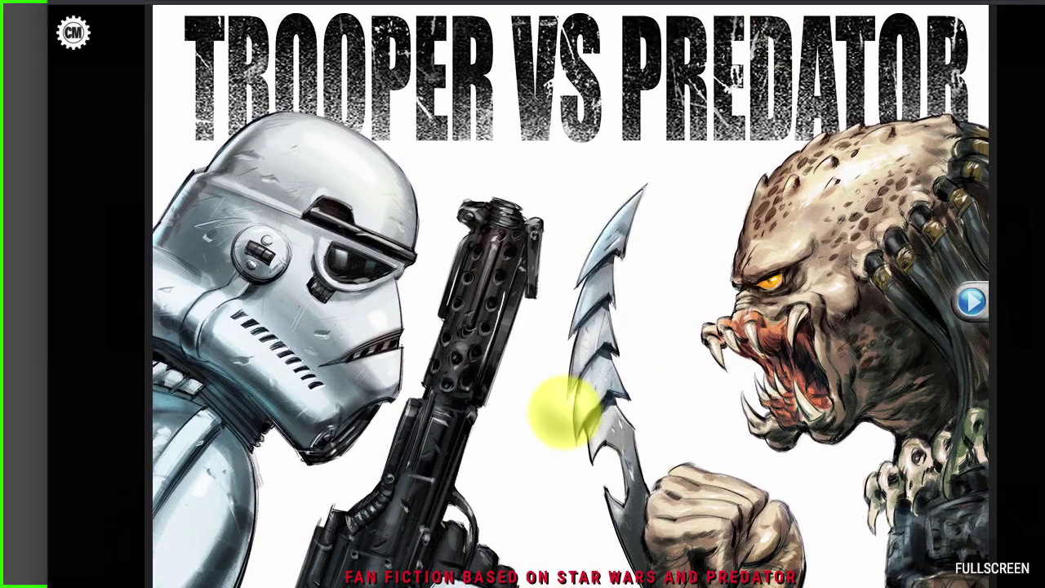
click(560, 413)
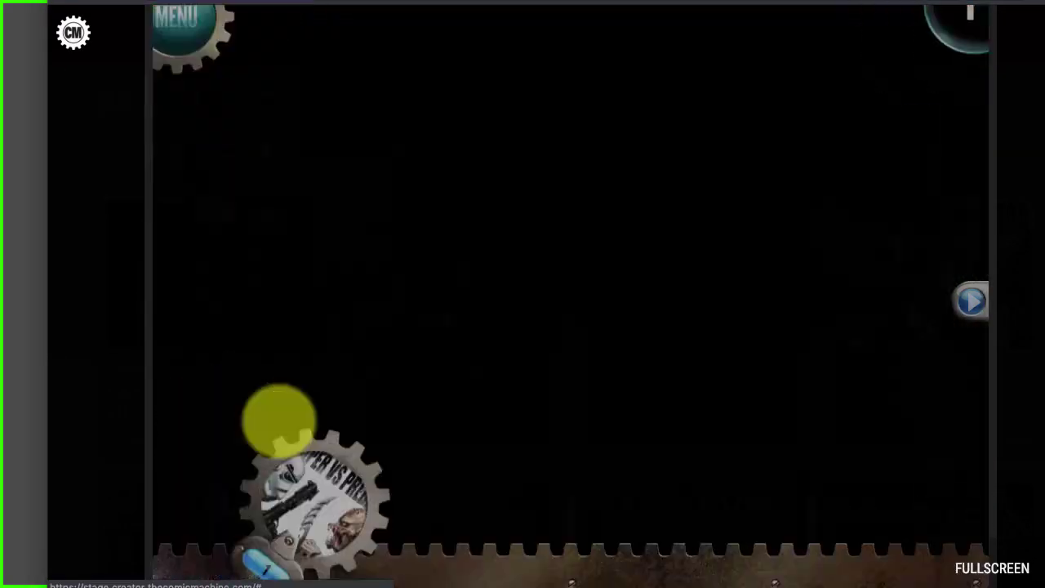
click(279, 419)
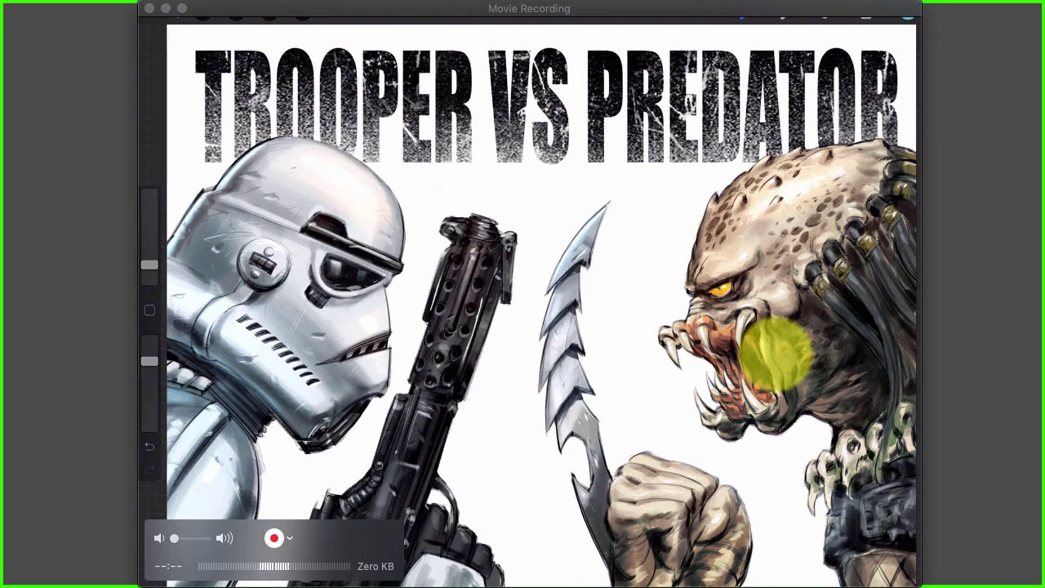
key(l)
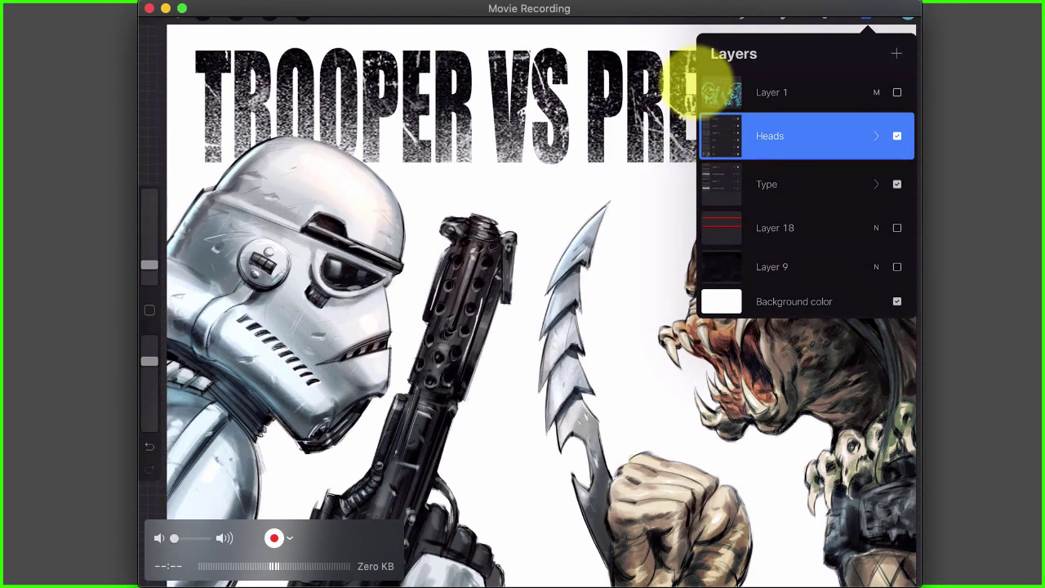
click(693, 86)
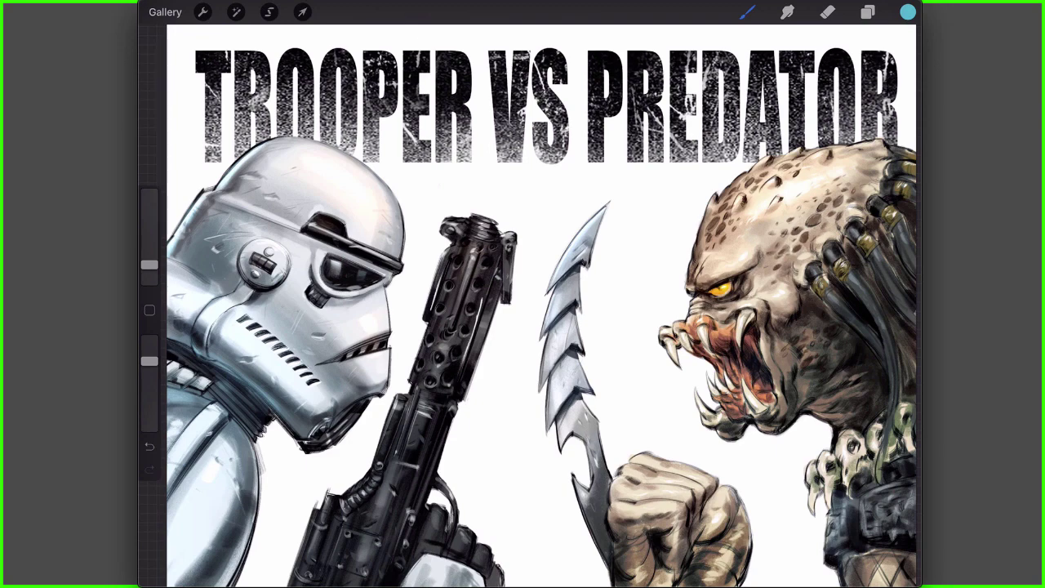
- Hide the Type group and briefly show Layer 1 over the artwork before hiding it again
click(867, 11)
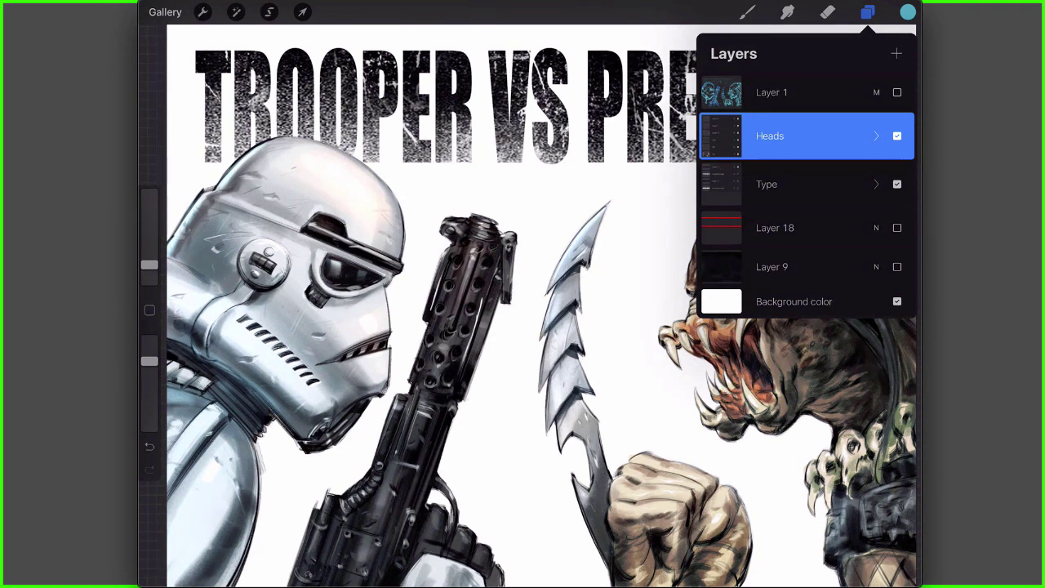
click(896, 184)
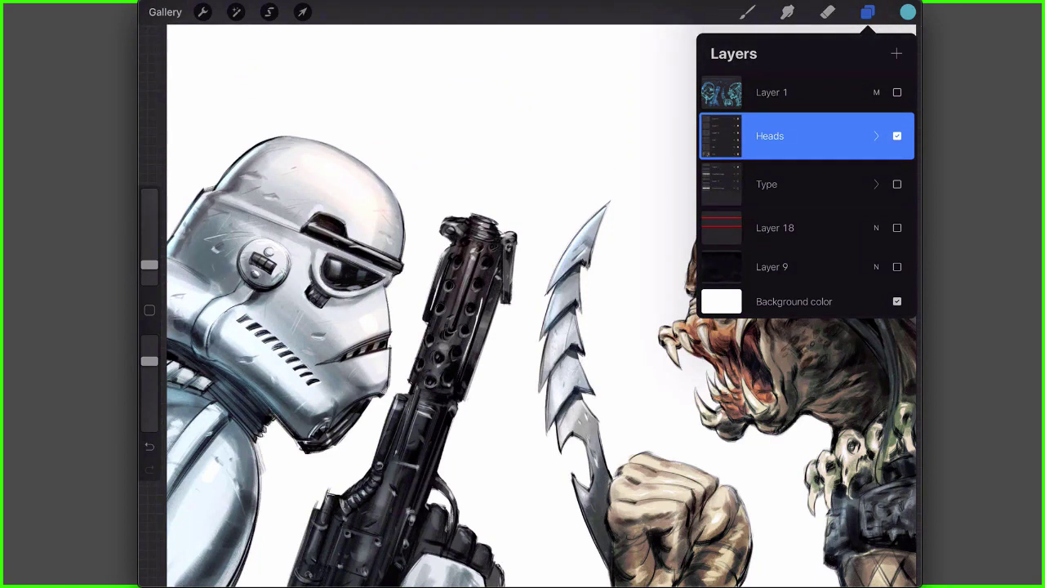
click(896, 92)
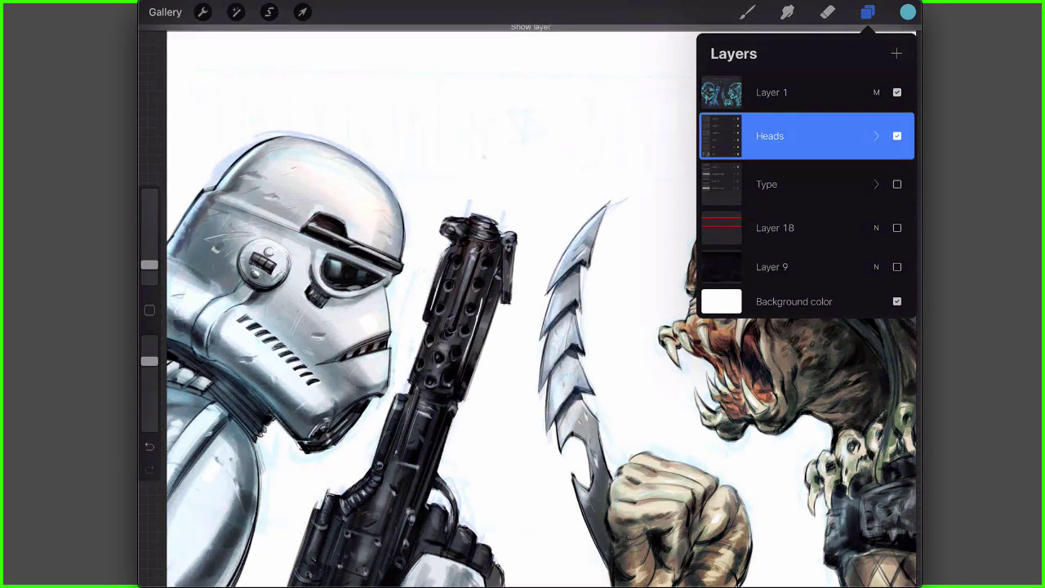
click(897, 93)
- Delete the unneeded Layer 18 and Layer 9
mouse_move(478, 367)
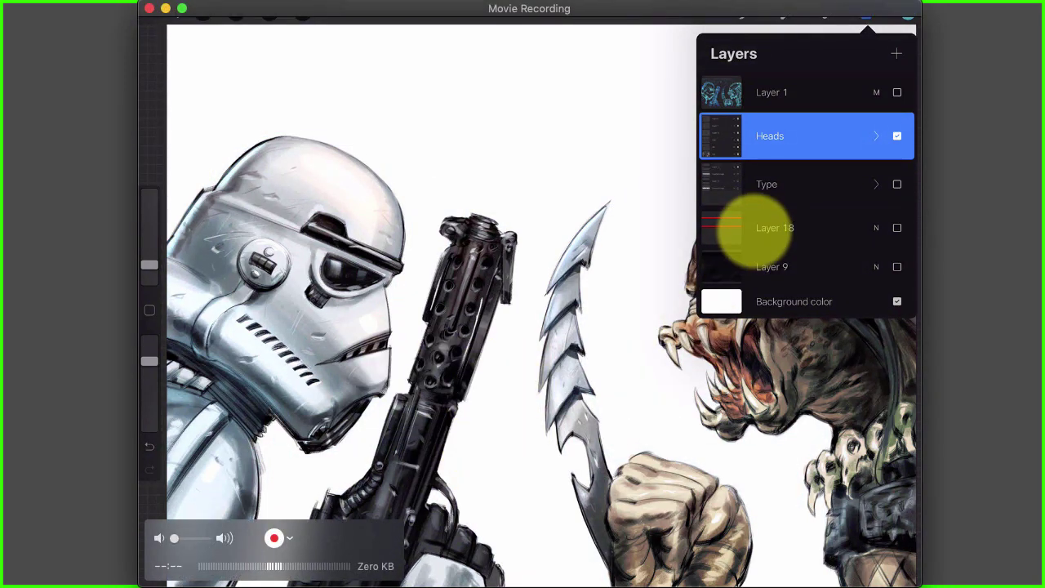
drag(768, 228, 750, 230)
click(890, 228)
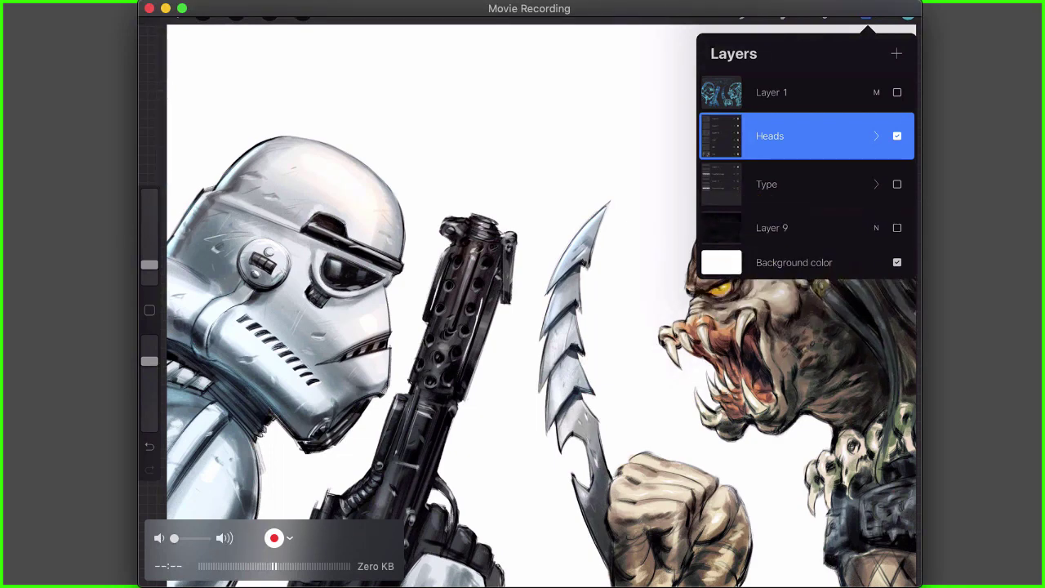
click(783, 228)
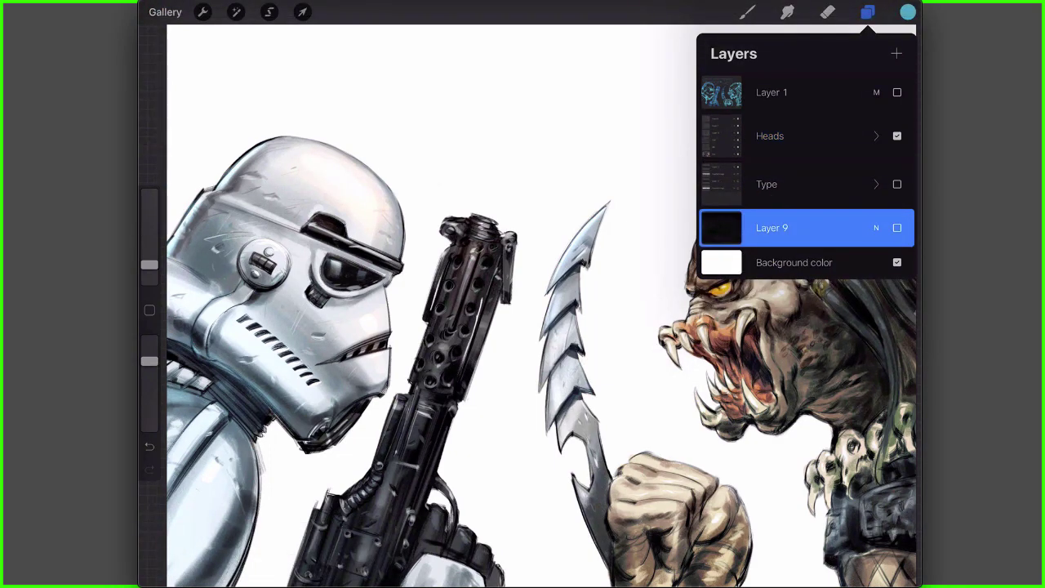
drag(783, 227, 734, 228)
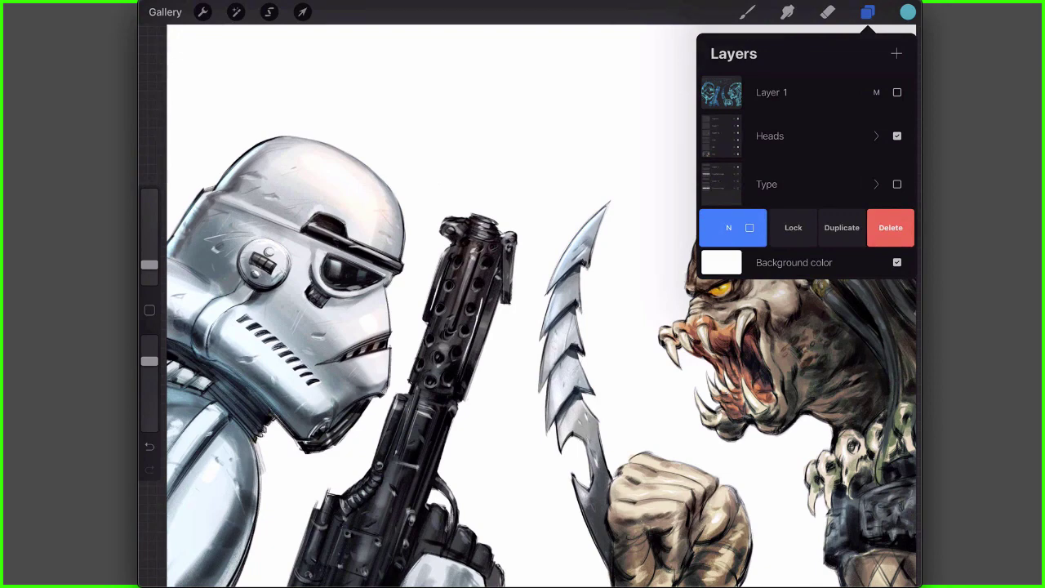
click(891, 227)
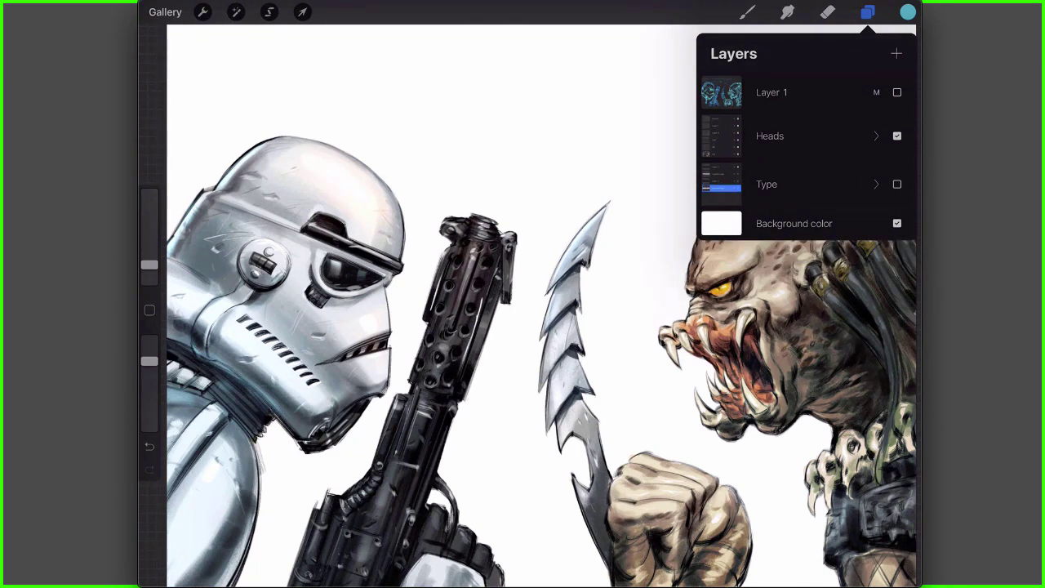
- Examine the layers inside the Heads group by toggling Layer 8's visibility, and collapse the group again
click(876, 135)
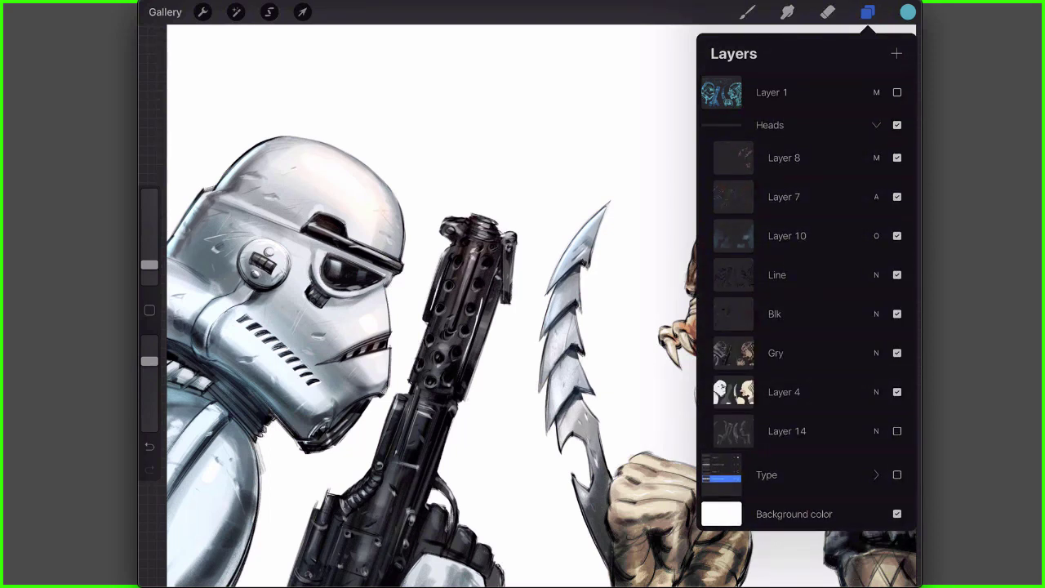
click(897, 157)
click(898, 158)
click(897, 158)
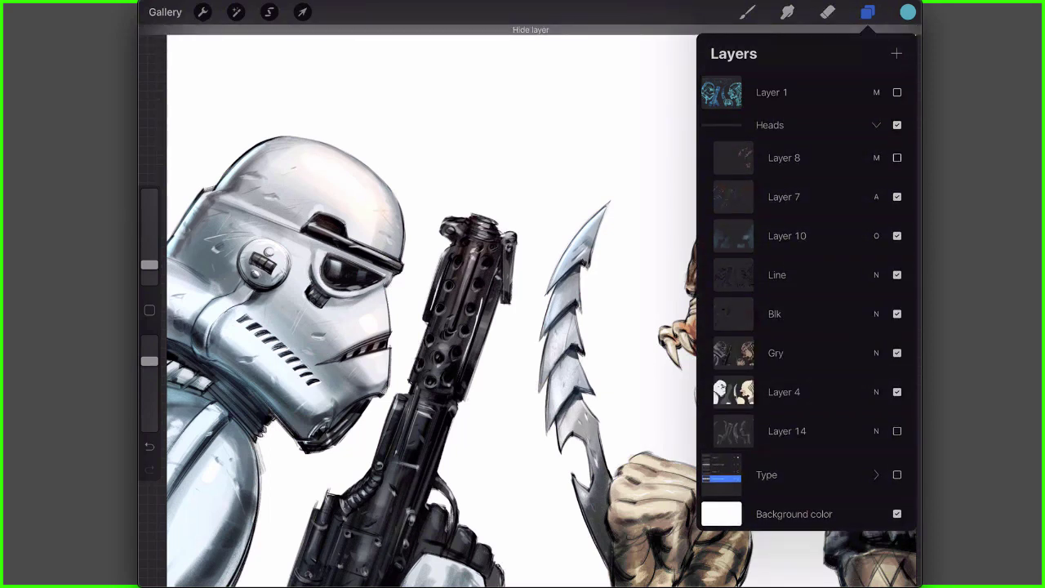
click(897, 157)
click(876, 124)
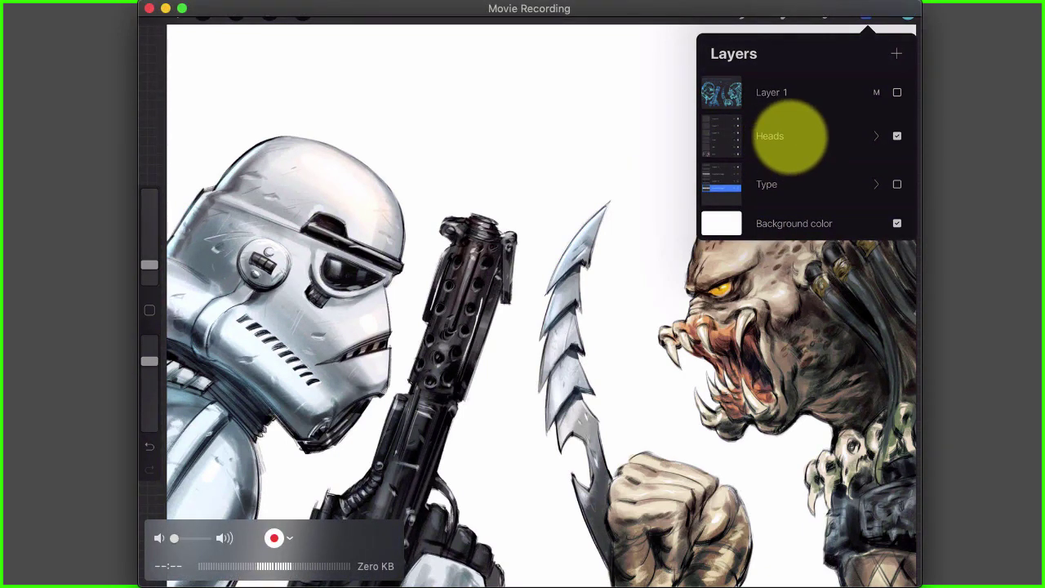
- Select the Heads group and outline the trooper and his gun with a Freehand selection
click(788, 136)
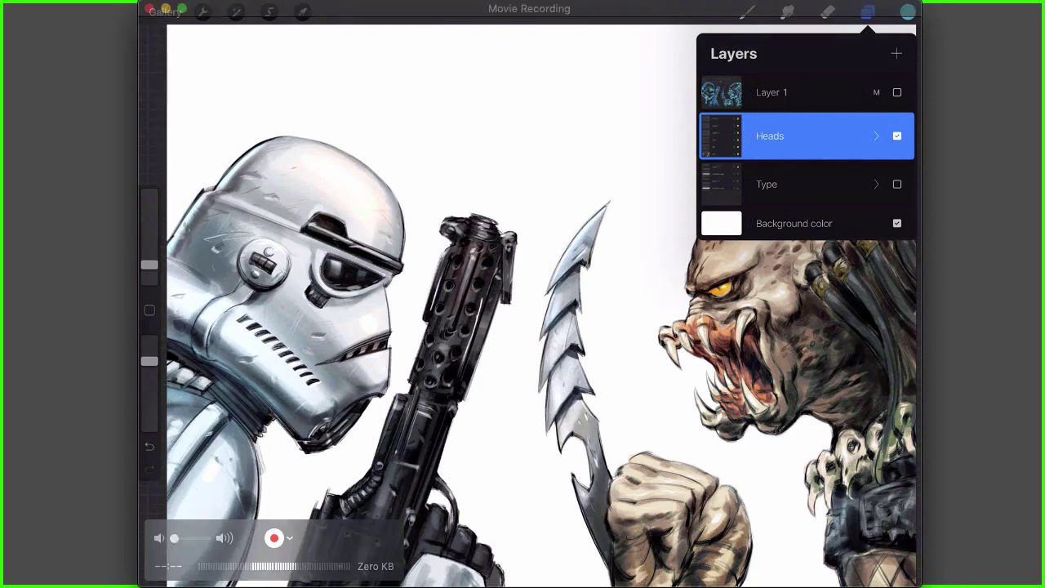
scroll(522, 294, down, 2)
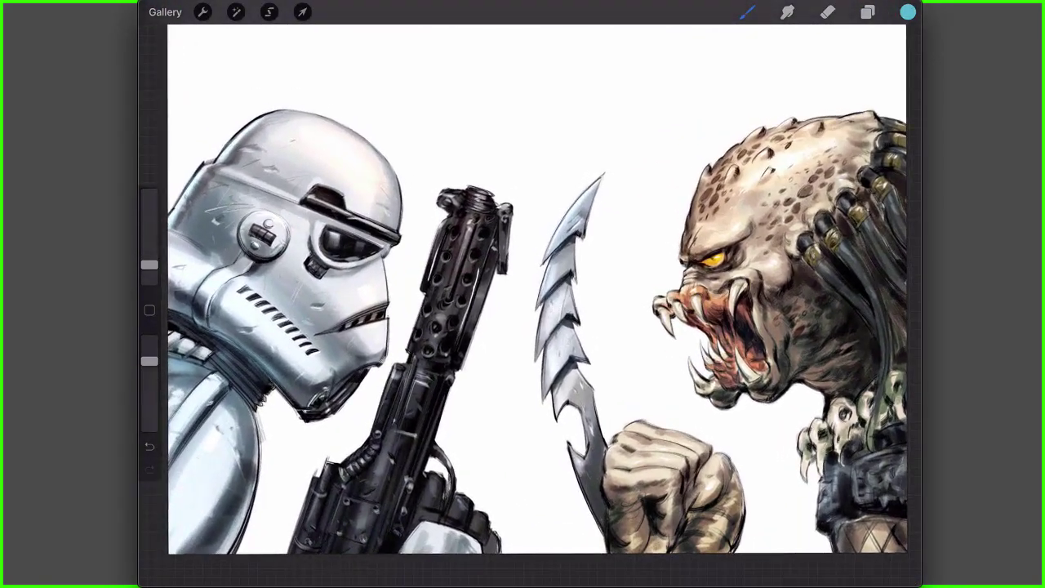
click(269, 11)
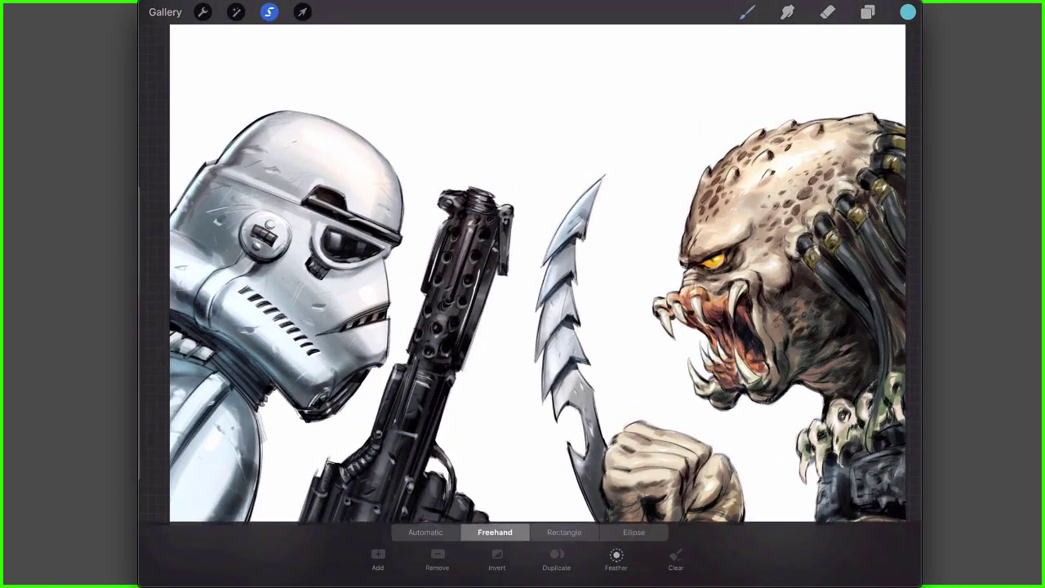
scroll(522, 278, down, 1)
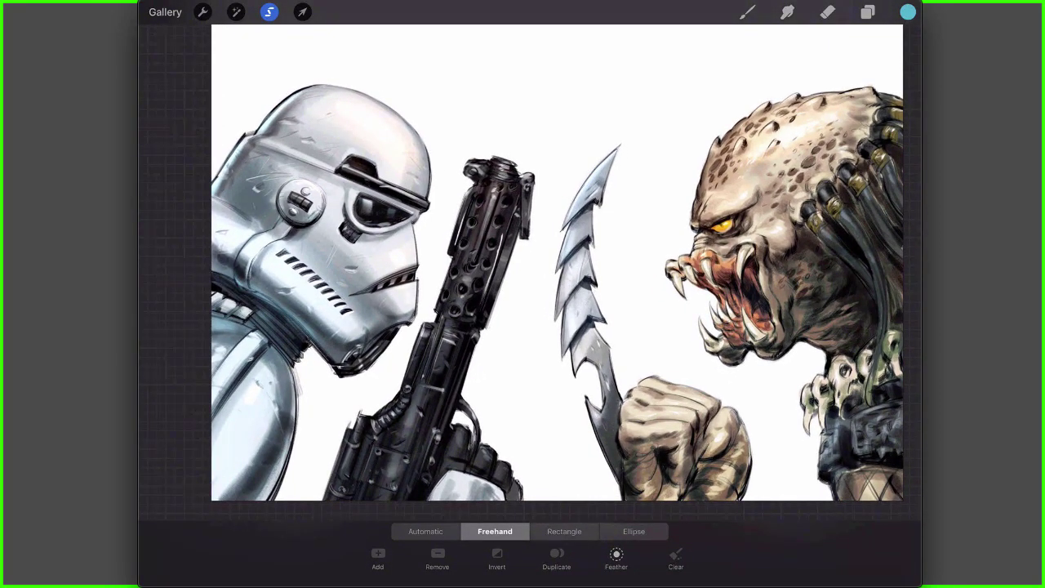
drag(222, 117, 363, 78)
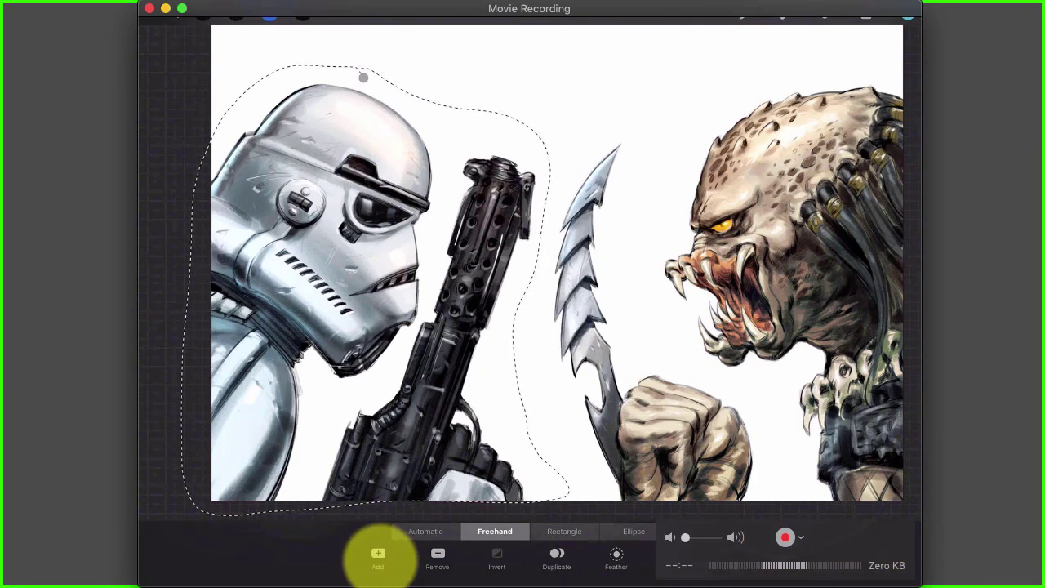
click(378, 555)
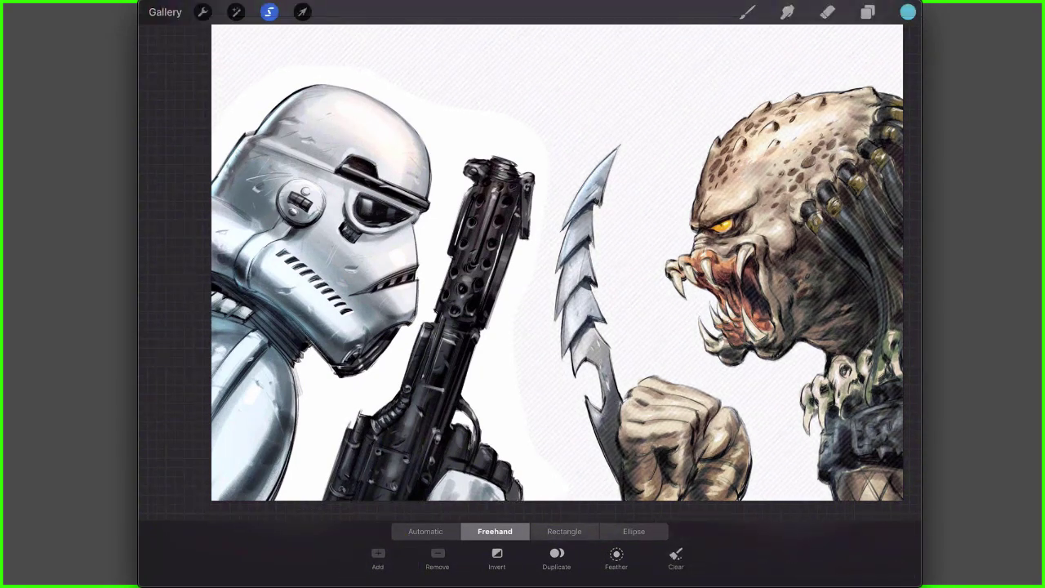
- Add a second freehand loop around the lower part of the gun and the trooper's hand to the selection
mouse_move(379, 462)
mouse_down()
mouse_move(322, 497)
mouse_move(333, 515)
mouse_move(383, 516)
mouse_up()
drag(494, 516, 382, 462)
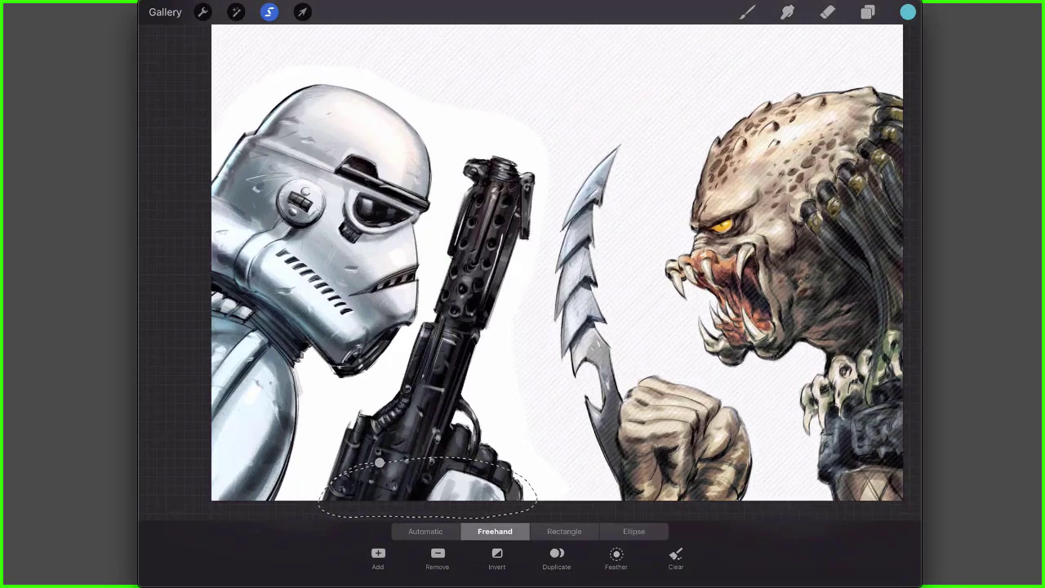
click(380, 463)
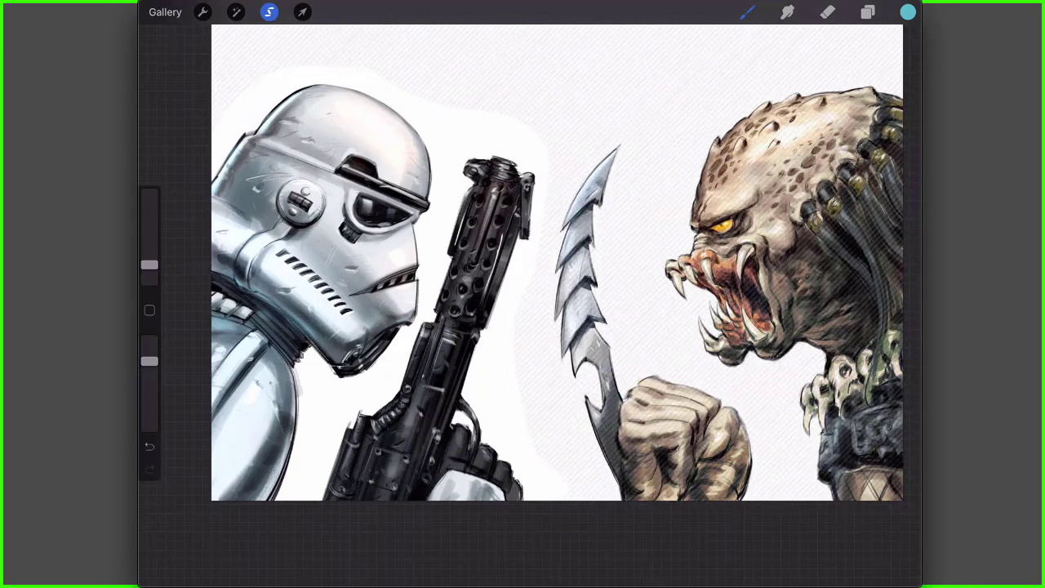
- Copy all visible content within the trooper selection and paste it as a new layer
drag(531, 204, 530, 294)
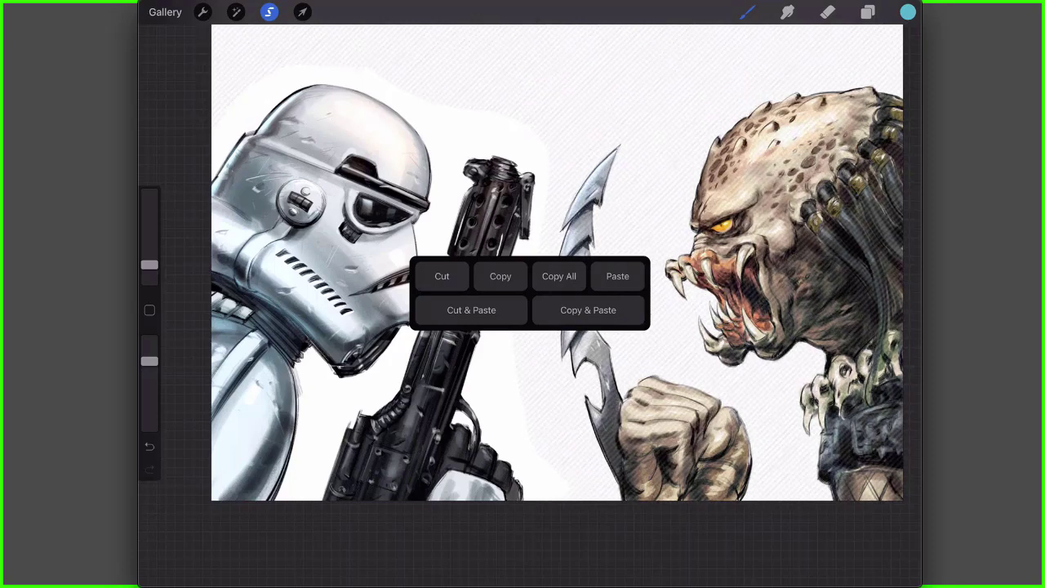
click(558, 276)
click(617, 276)
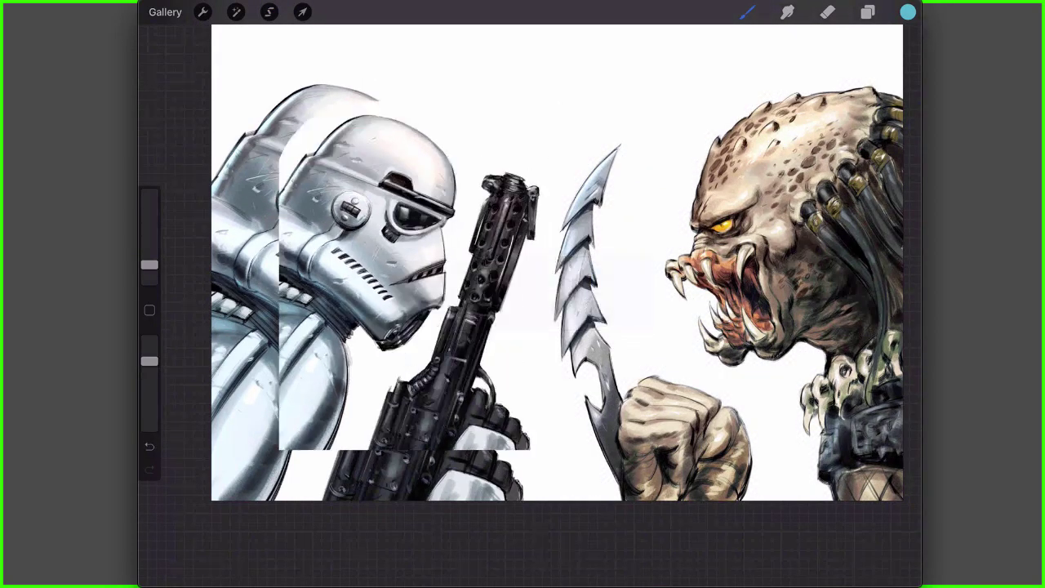
- Hide the Heads group and the background color to isolate the pasted trooper image
click(867, 11)
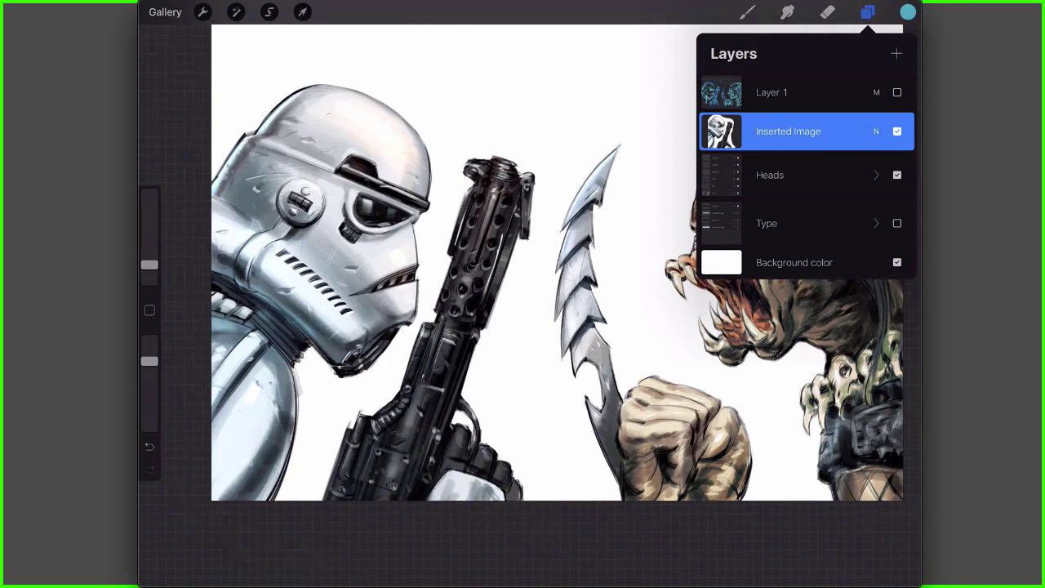
click(897, 175)
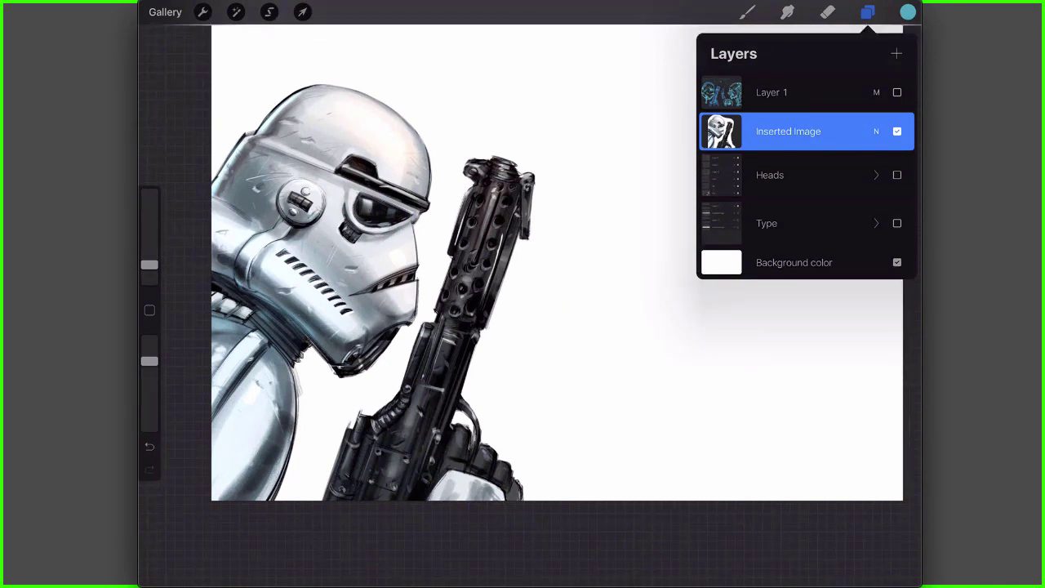
click(897, 262)
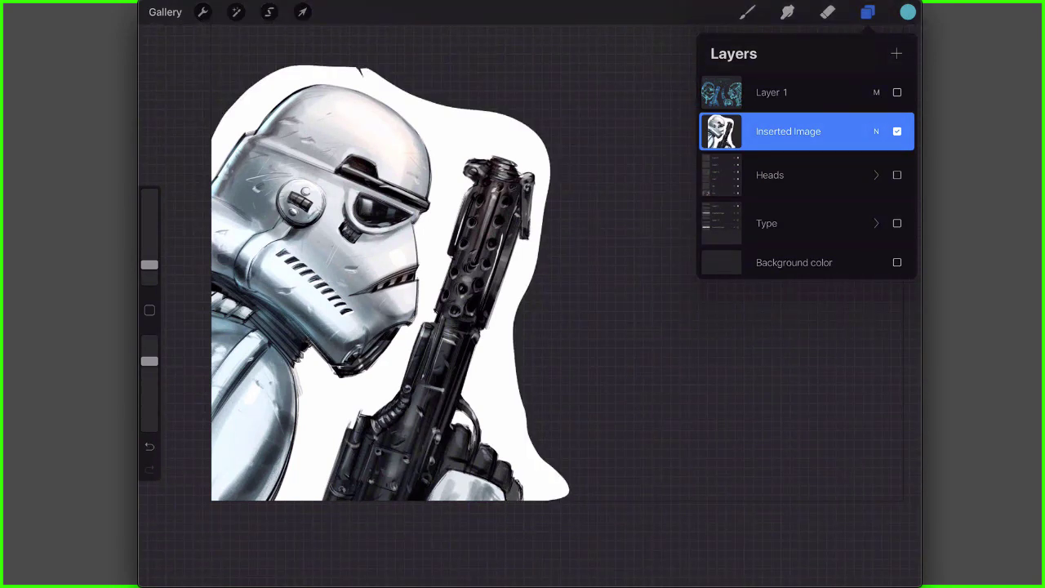
- Delete the Inserted Image layer and show the Heads group again, leaving the background color hidden
drag(857, 131, 710, 131)
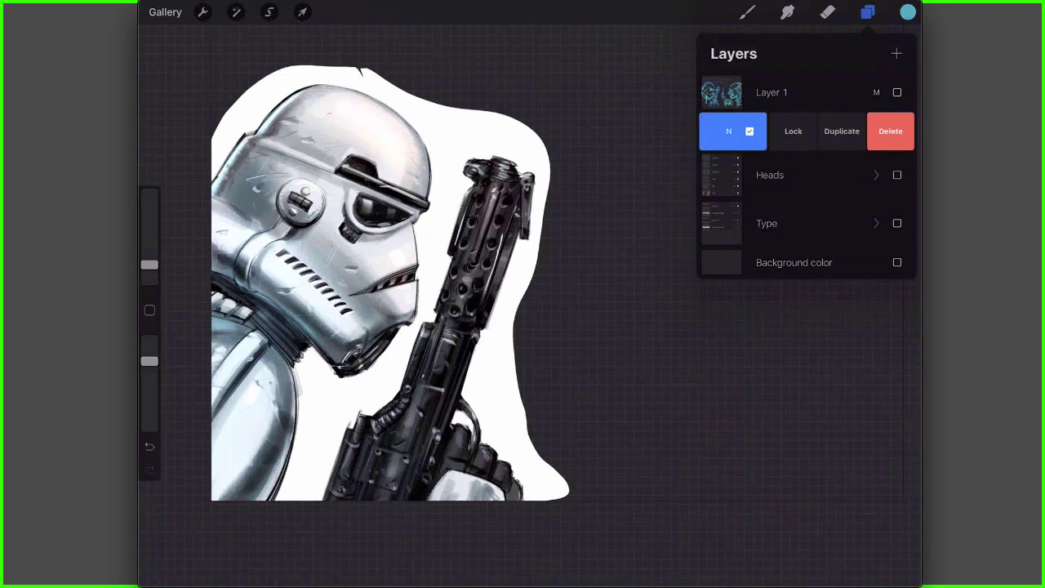
click(890, 131)
click(896, 136)
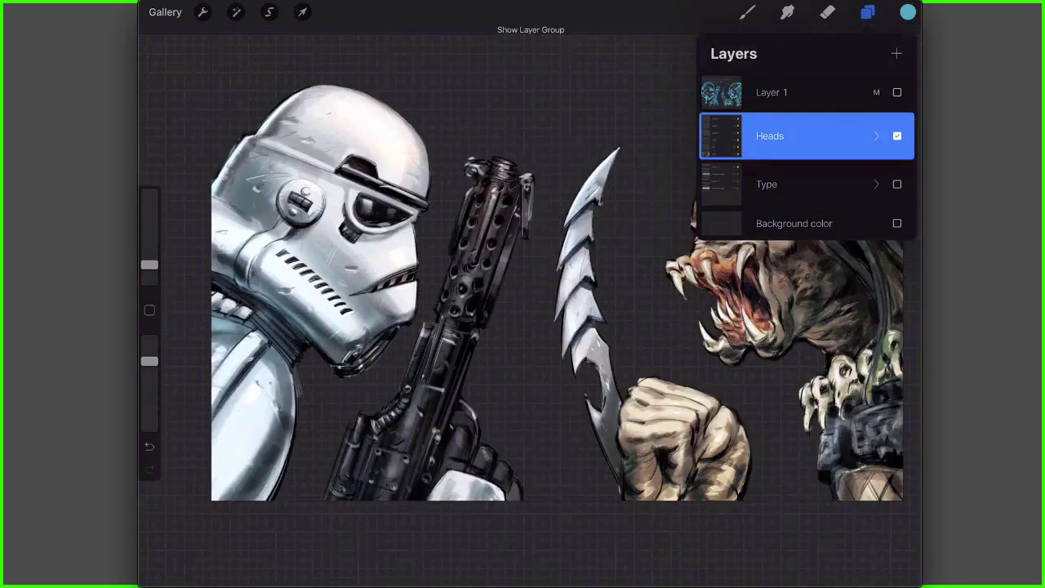
click(896, 223)
click(896, 223)
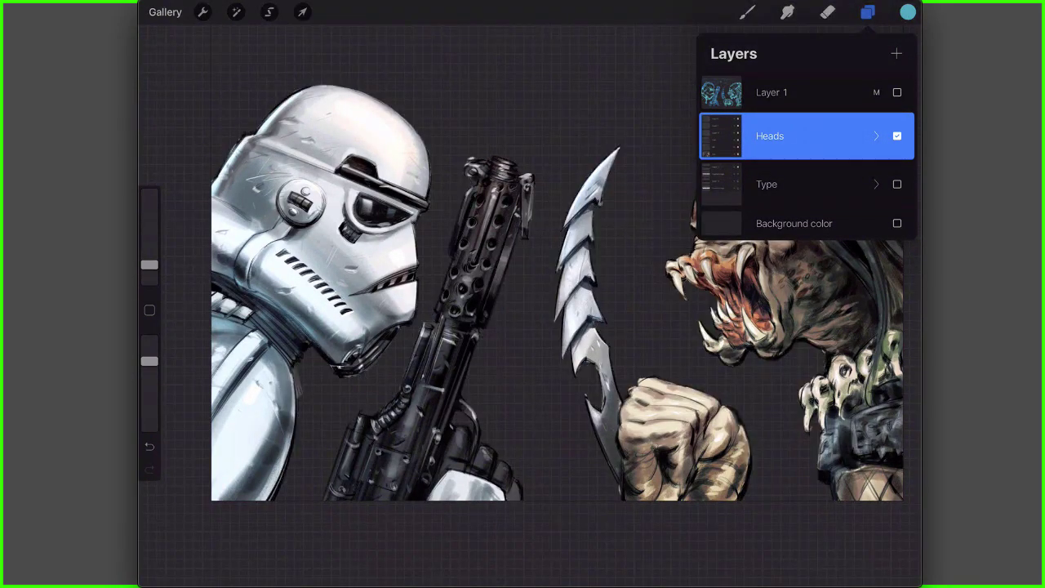
- Outline the trooper and his gun with a Freehand selection, copy all visible content inside it, and paste it
click(269, 11)
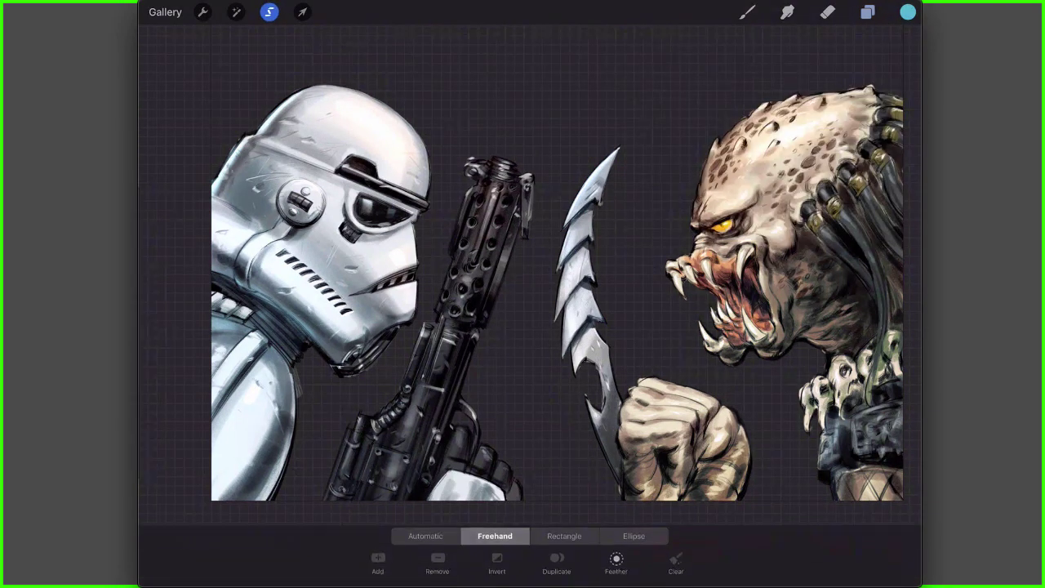
mouse_move(322, 63)
mouse_down()
mouse_move(234, 98)
mouse_move(184, 179)
mouse_move(306, 516)
mouse_move(384, 510)
mouse_move(513, 384)
mouse_move(457, 85)
mouse_move(325, 62)
mouse_up()
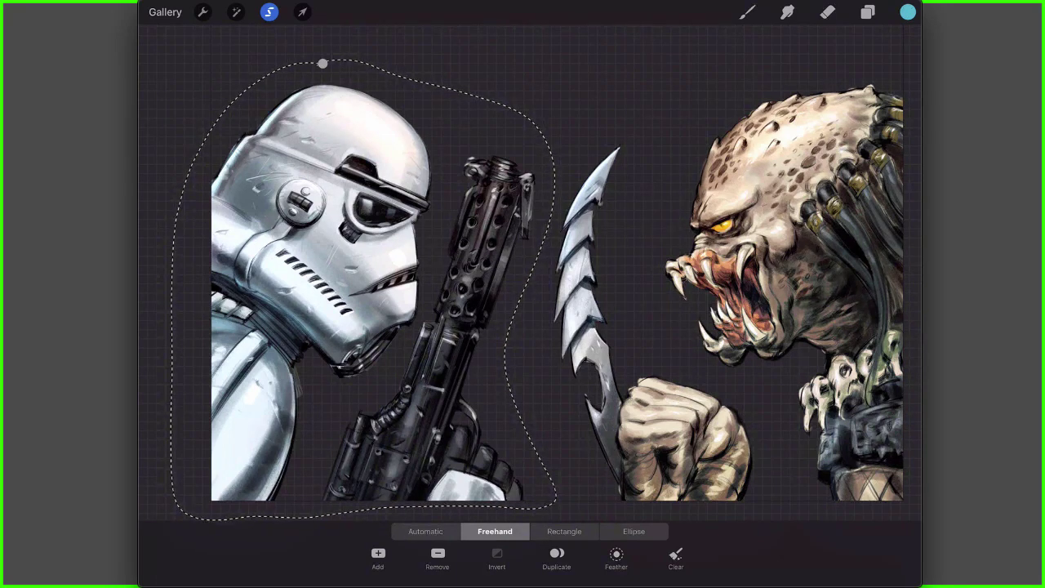
click(558, 276)
click(617, 276)
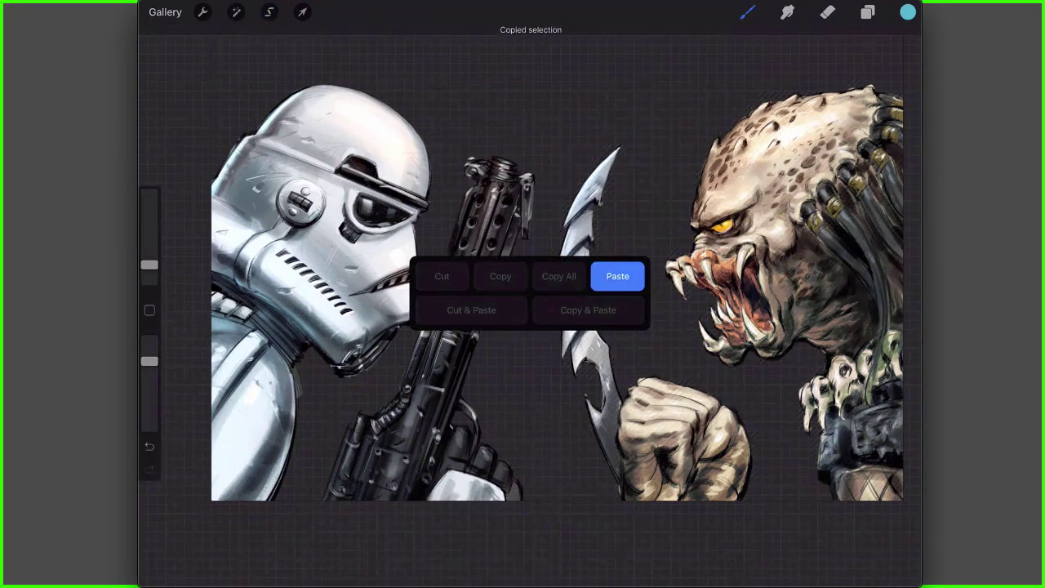
- Hide the pasted trooper layer and make the Heads group the active, visible content
click(867, 12)
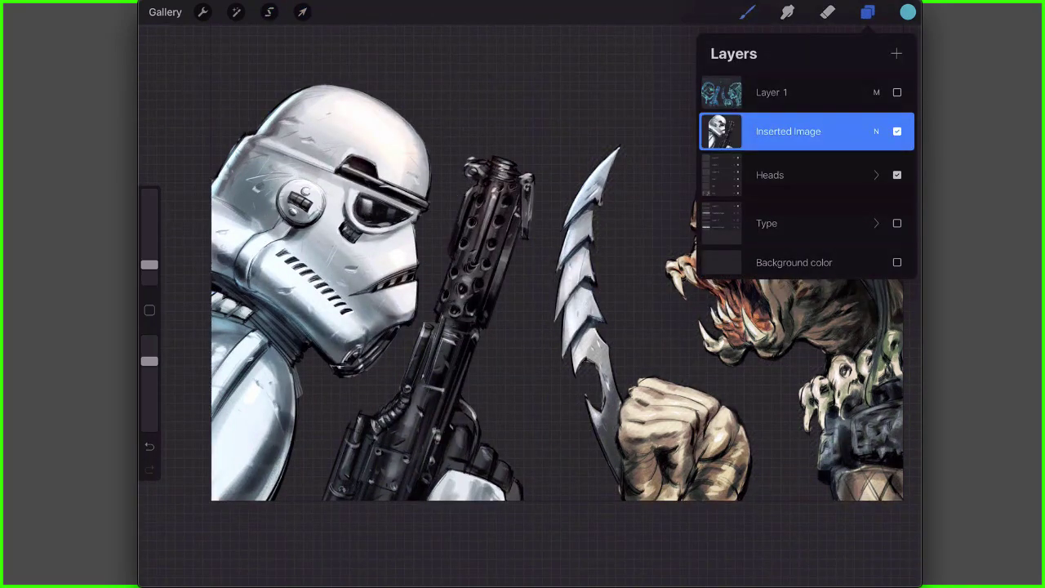
click(896, 175)
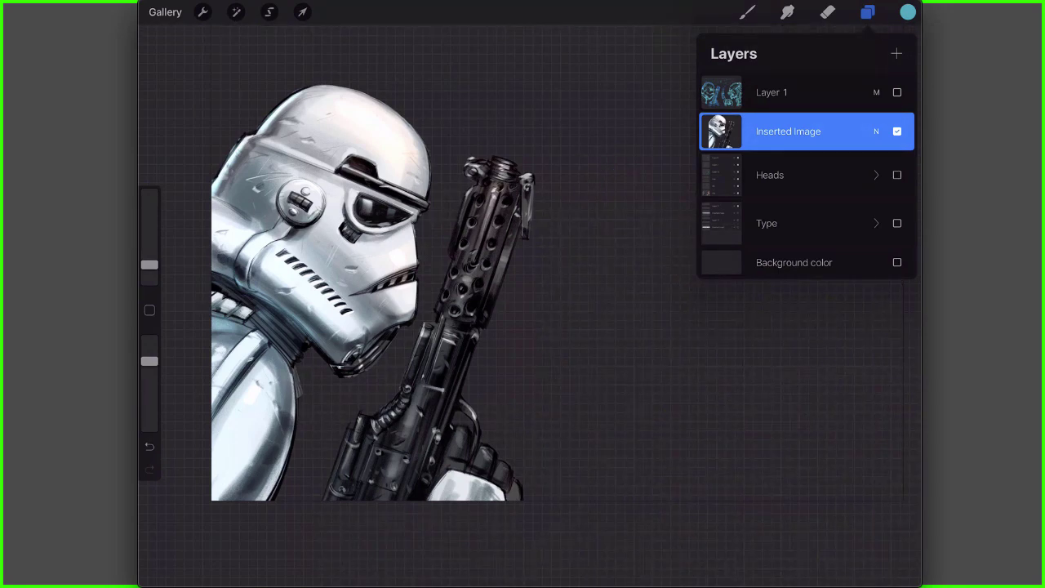
click(783, 174)
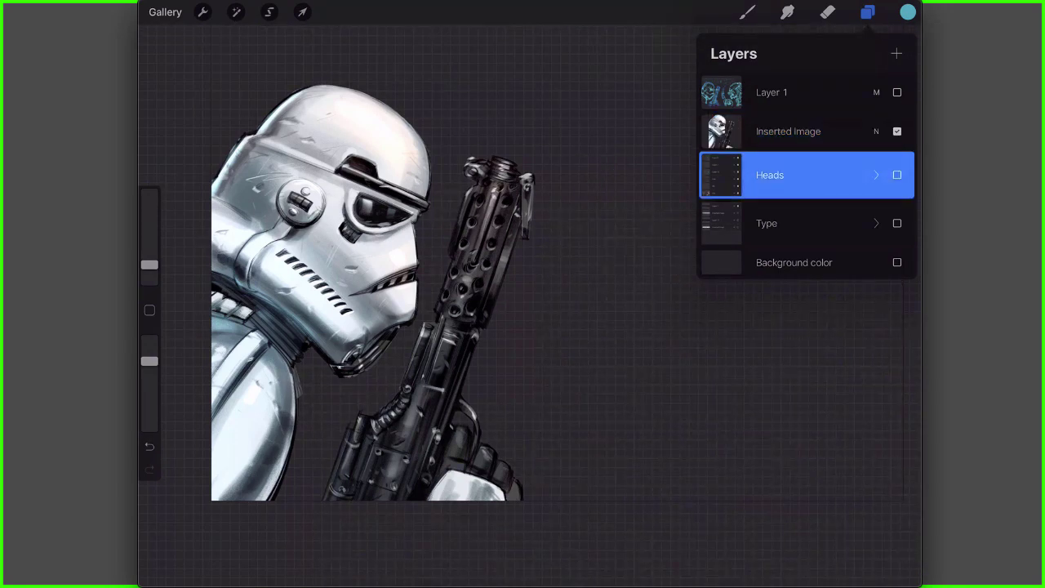
click(897, 130)
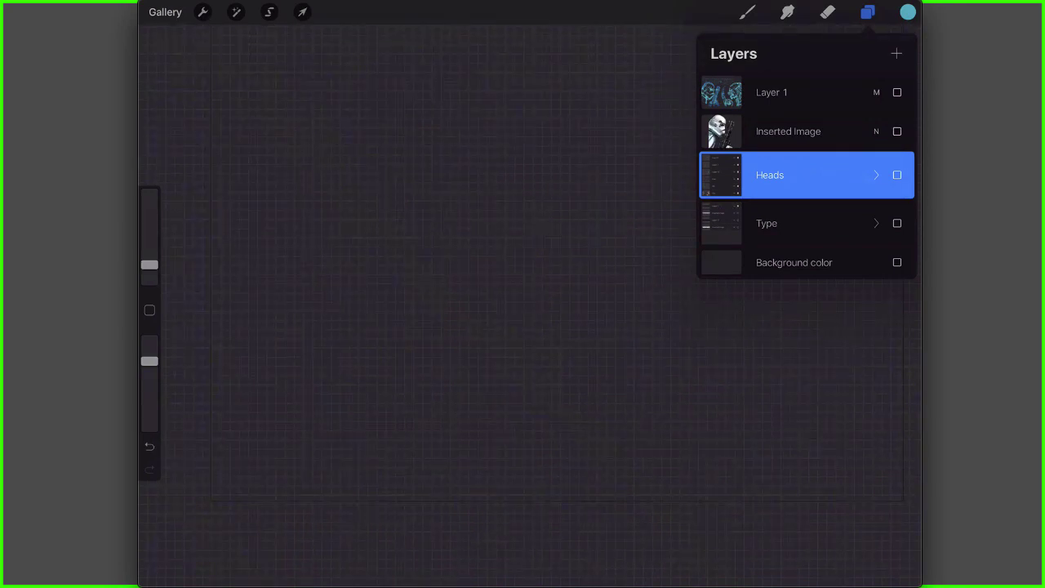
click(896, 174)
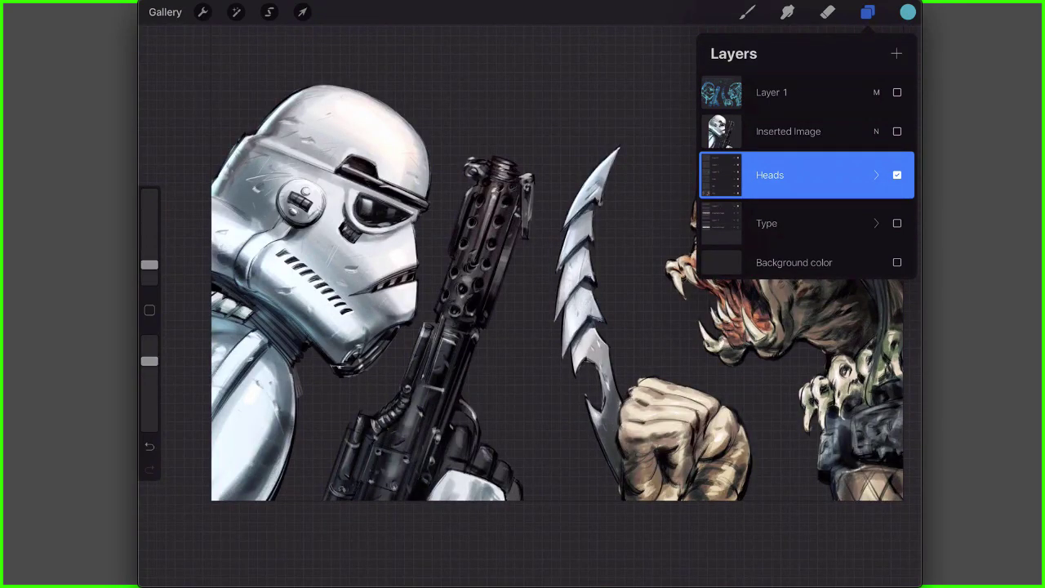
- Outline the predator and his blade with a Freehand selection, copy all visible content inside it, and paste it as a new layer
key(b)
click(268, 11)
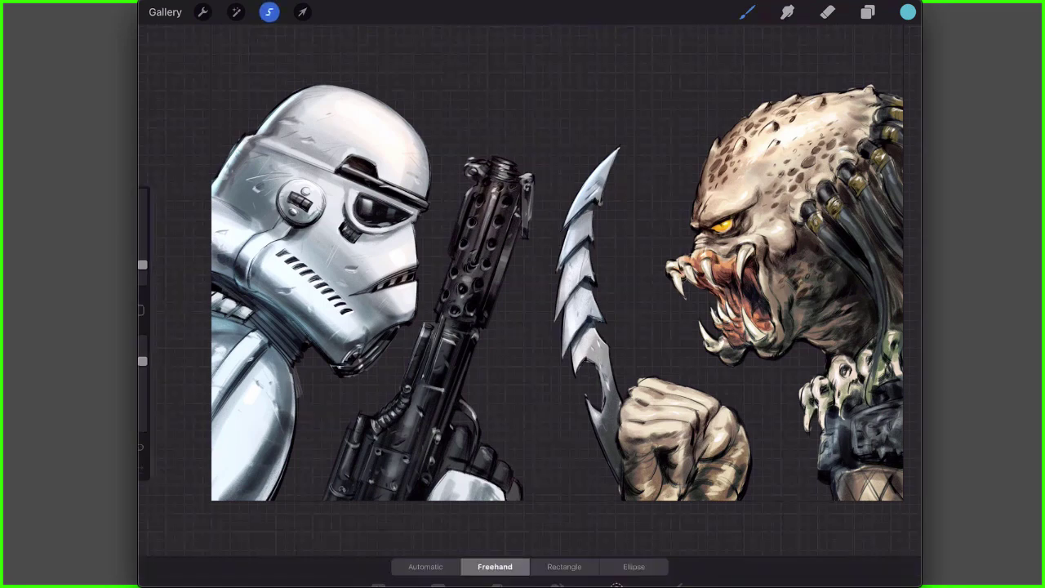
mouse_move(909, 80)
mouse_down()
mouse_move(621, 104)
mouse_move(579, 141)
mouse_move(546, 236)
mouse_move(529, 363)
mouse_move(566, 499)
mouse_move(595, 518)
mouse_move(857, 518)
mouse_move(920, 472)
mouse_up()
click(908, 80)
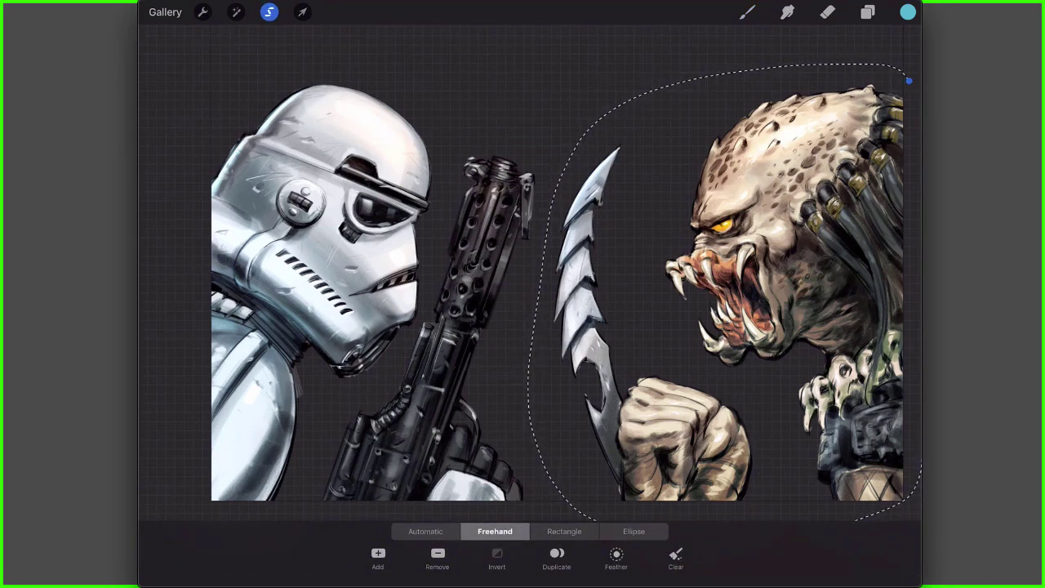
drag(530, 245, 530, 343)
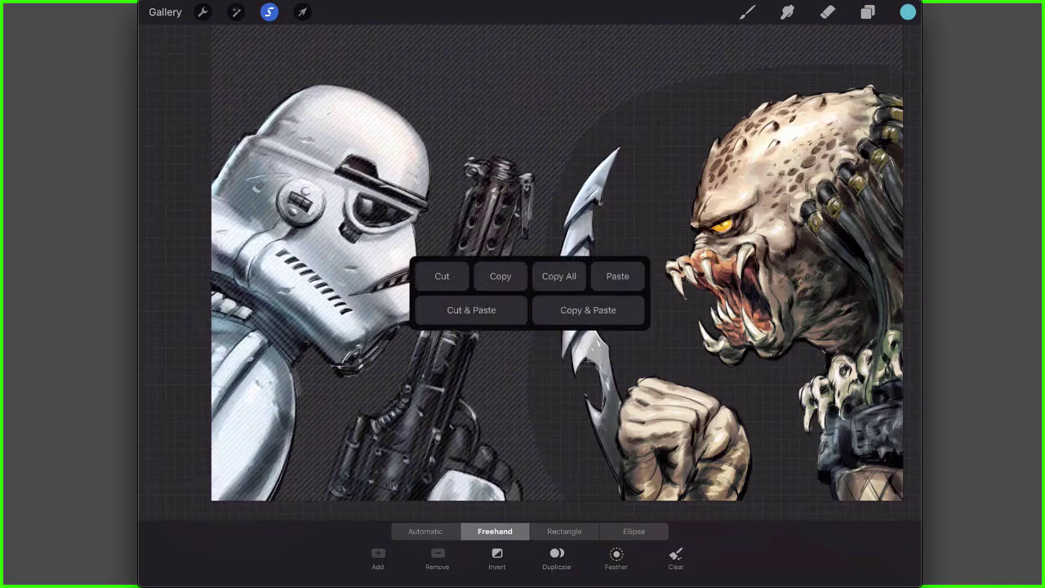
click(559, 275)
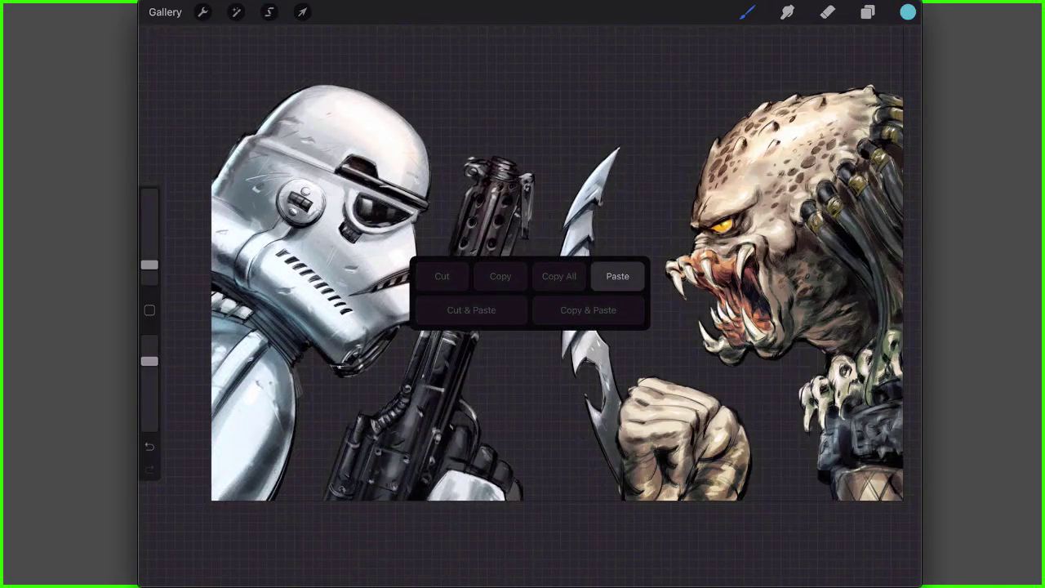
click(617, 276)
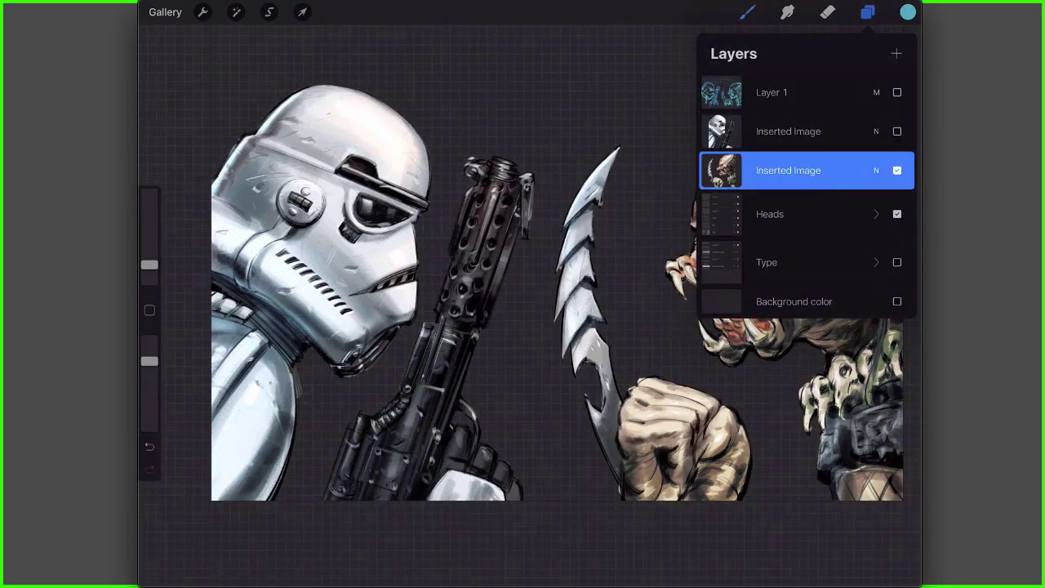
- Hide the Heads group and show only the pasted trooper and predator layers
click(897, 214)
click(897, 171)
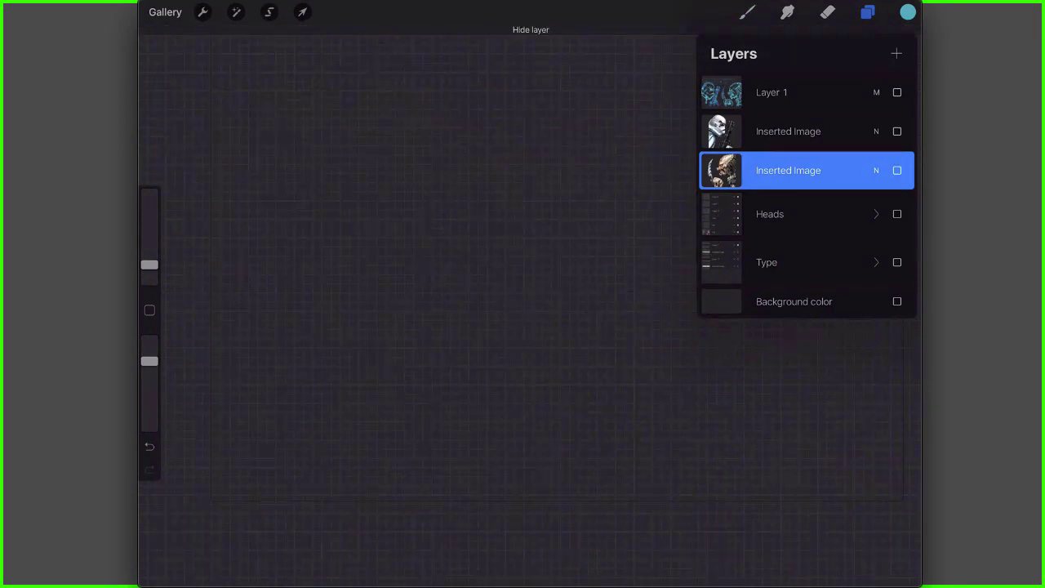
click(897, 171)
click(897, 132)
click(897, 132)
click(897, 131)
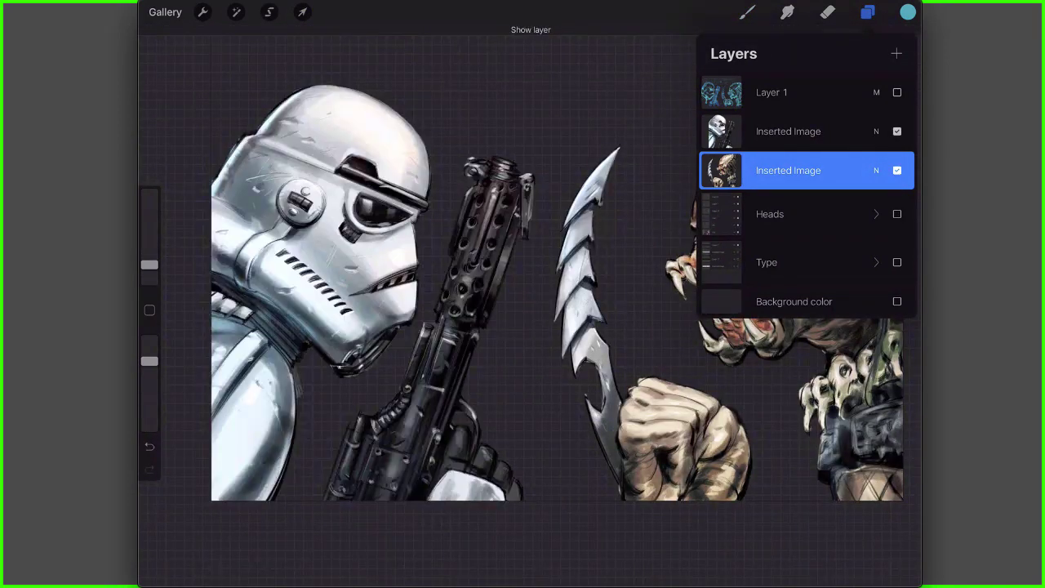
- Check each cut-out against the background color, leaving only the trooper layer visible with the background color hidden
click(897, 301)
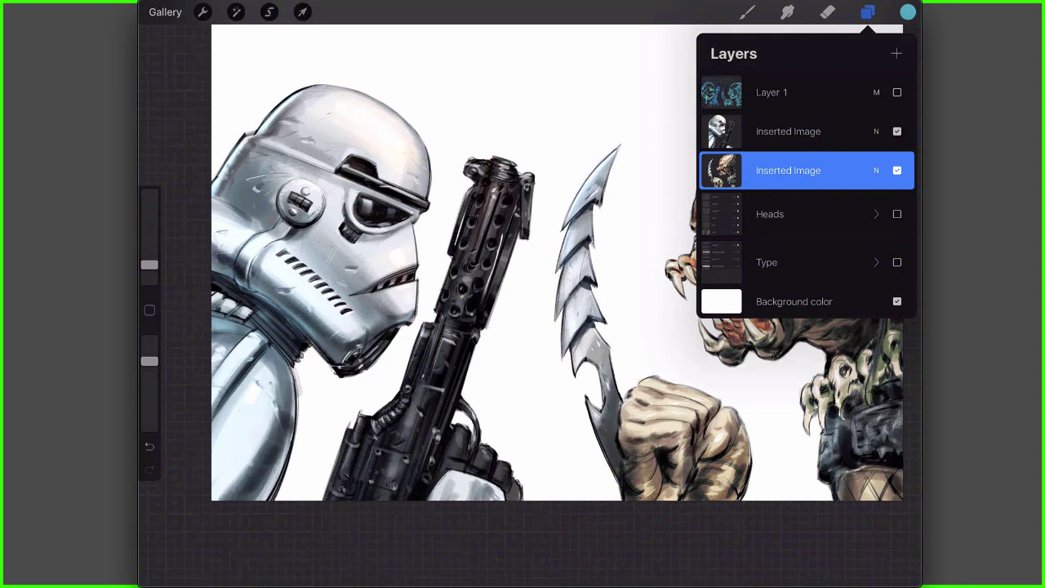
click(897, 132)
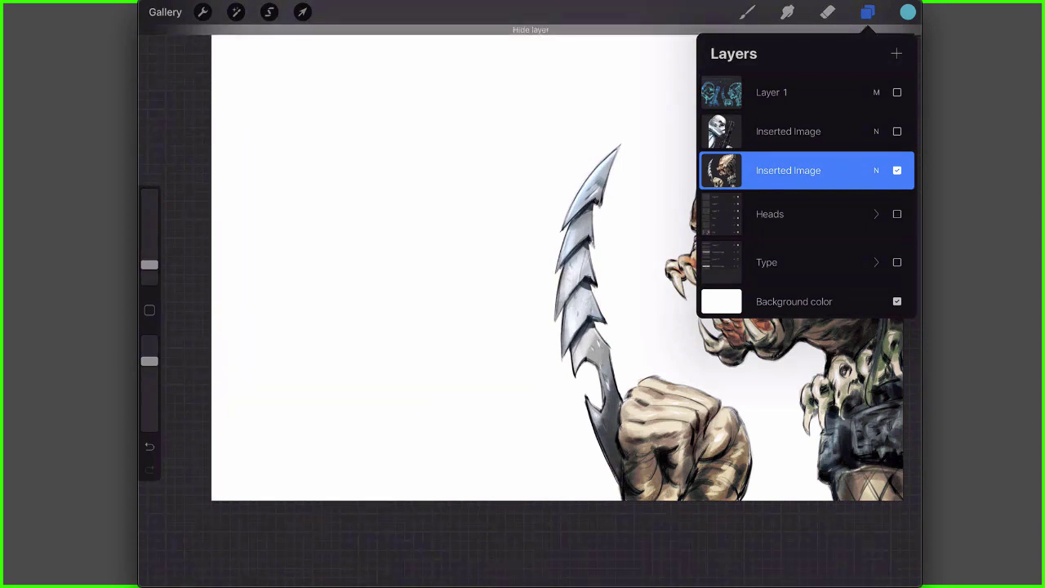
click(897, 131)
click(897, 171)
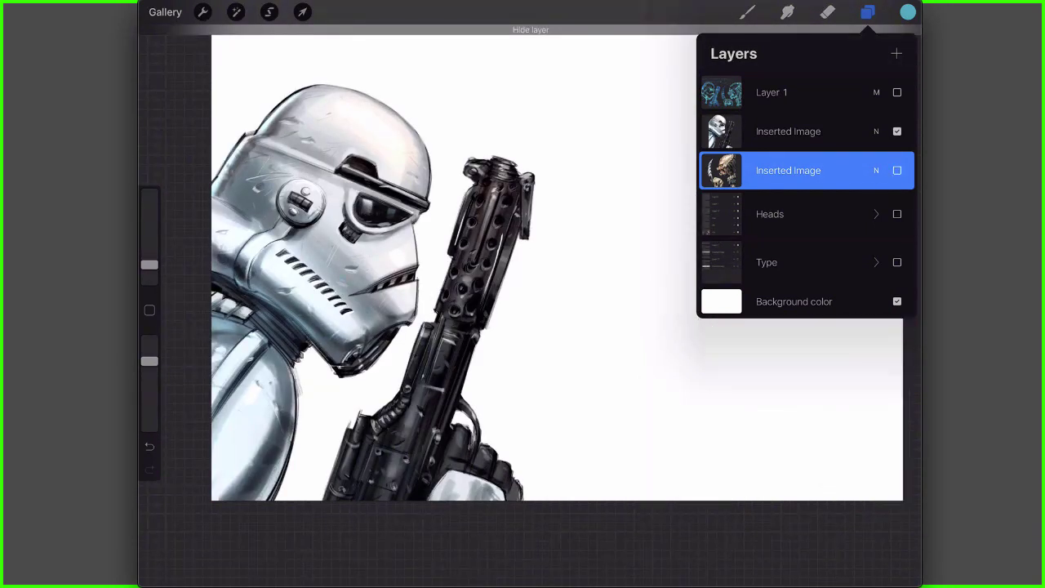
click(897, 302)
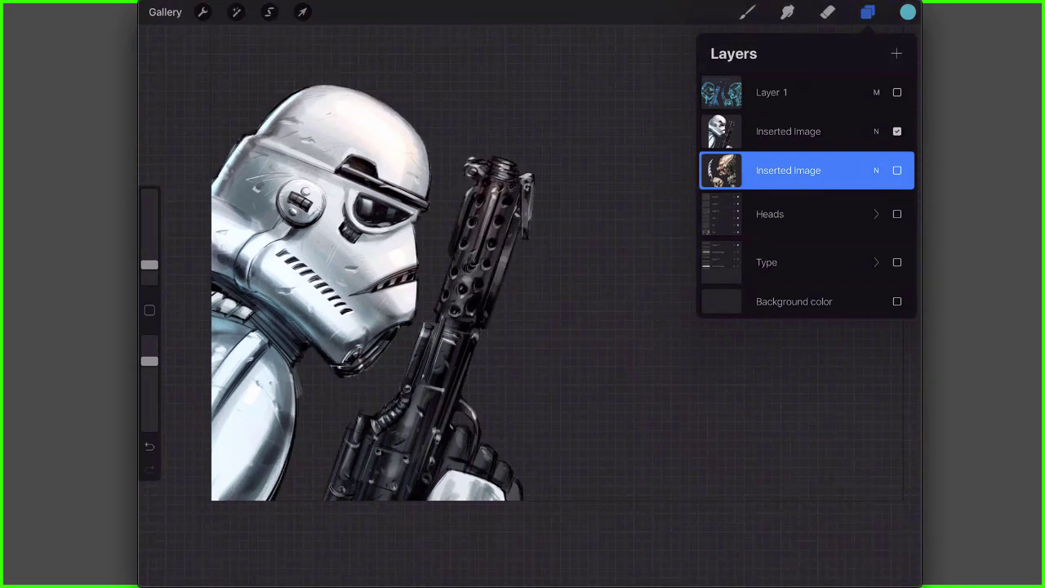
- Export the isolated trooper as a PNG, look through the sharing destinations, and return to the canvas
scroll(338, 333, up, 2)
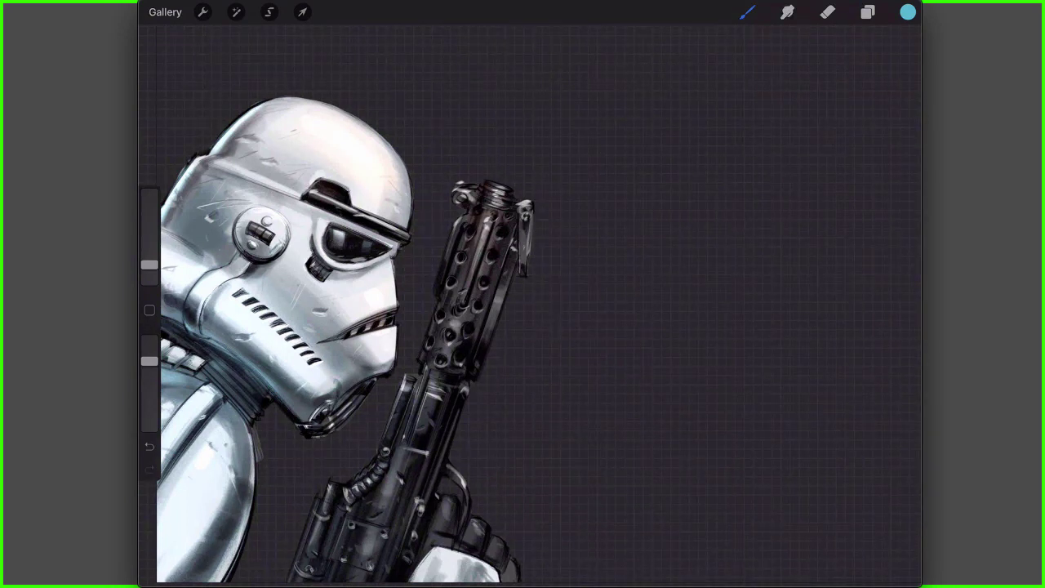
scroll(367, 326, down, 2)
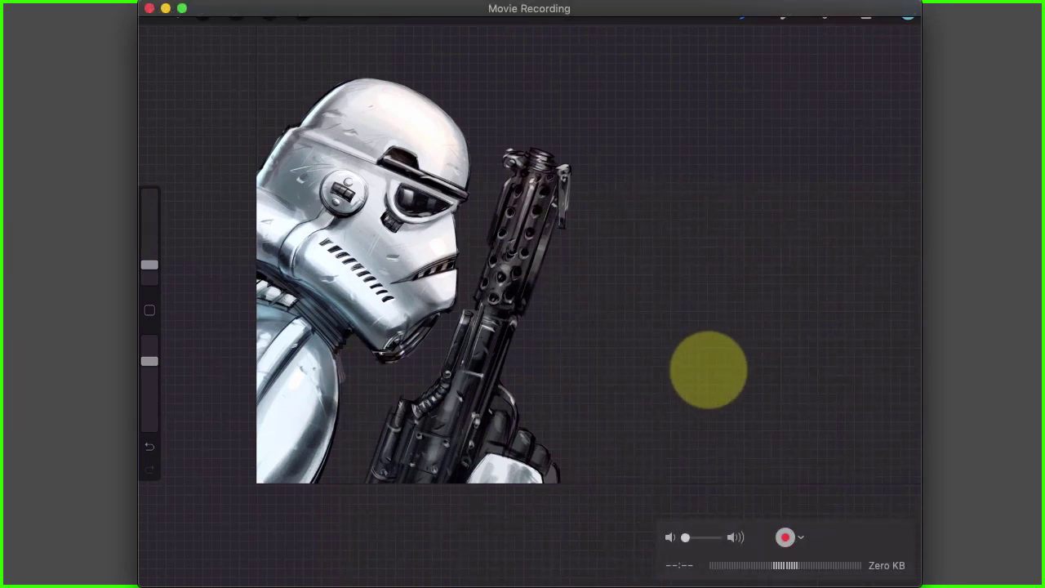
scroll(708, 369, up, 2)
scroll(381, 307, down, 1)
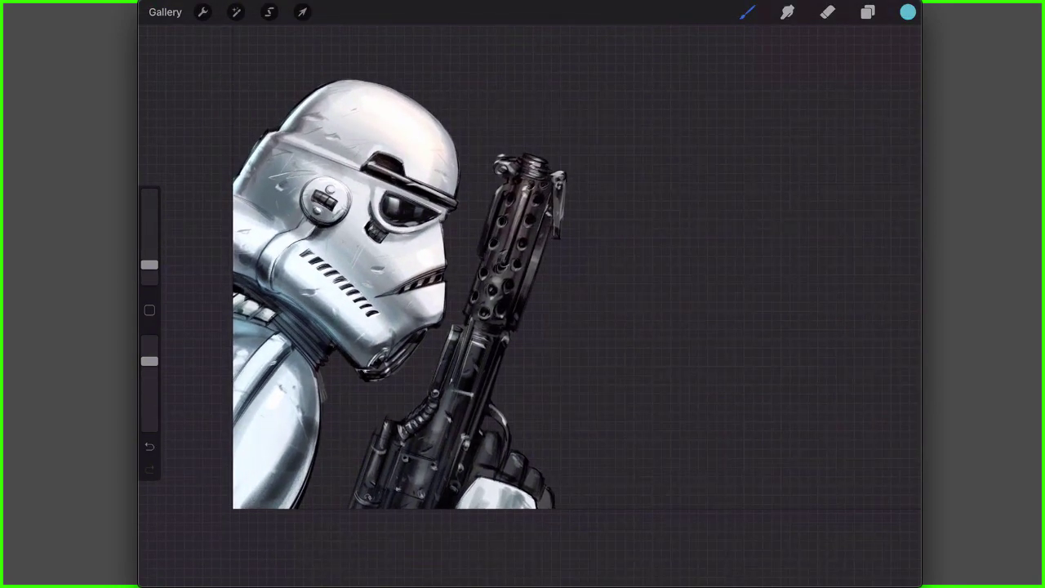
click(202, 11)
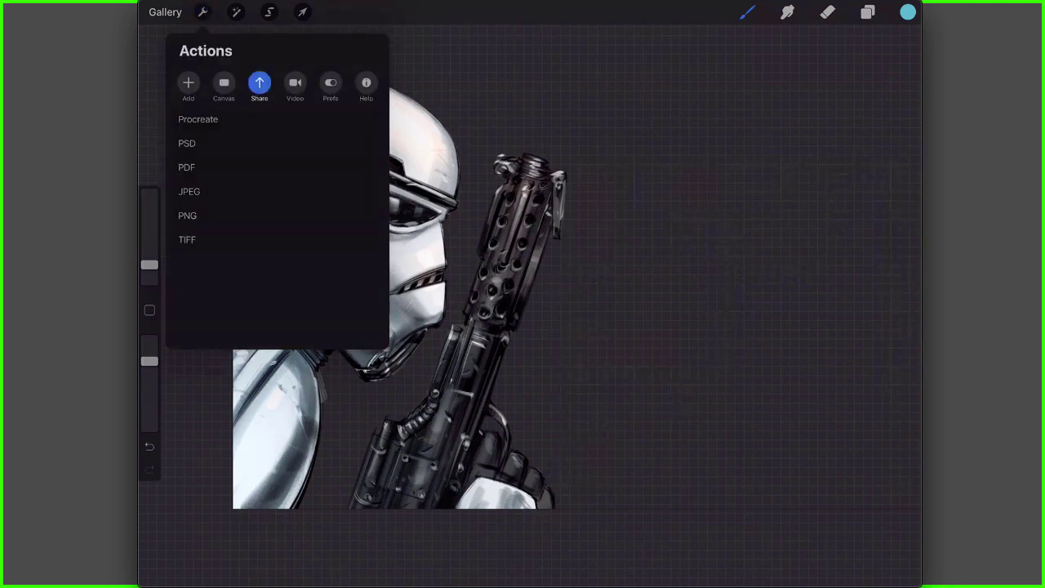
click(188, 83)
click(223, 82)
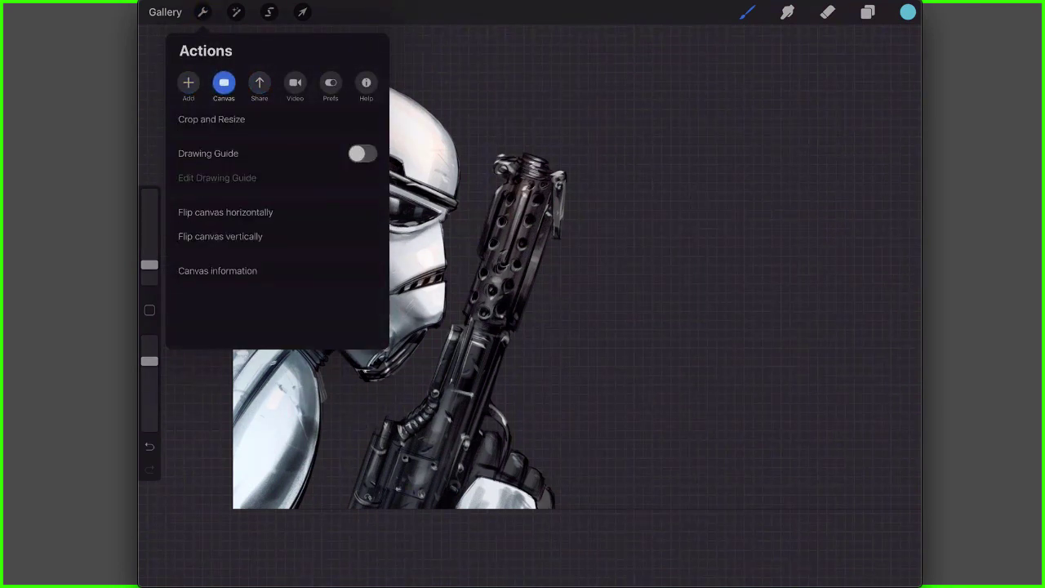
click(259, 82)
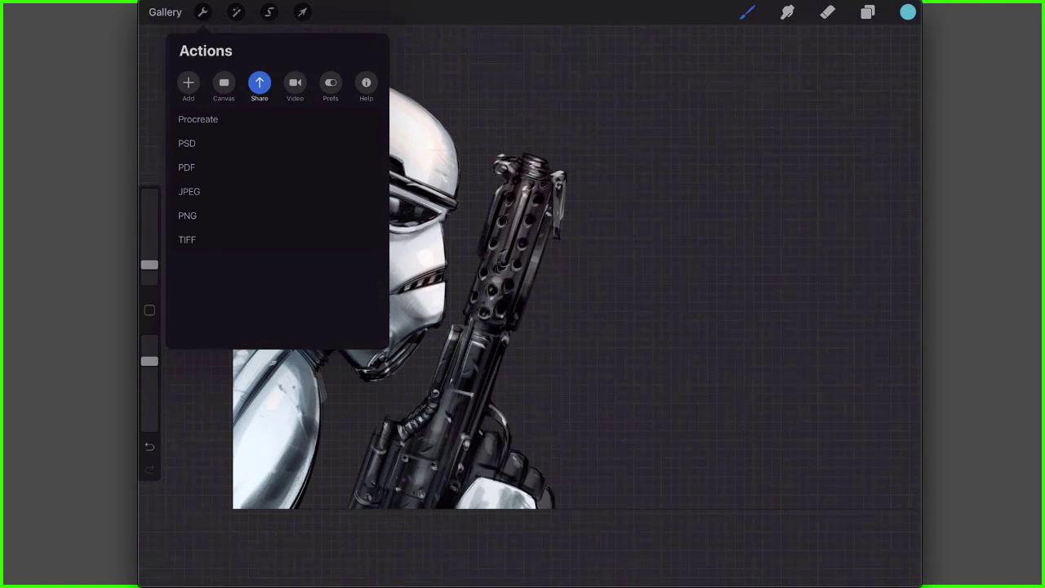
click(187, 216)
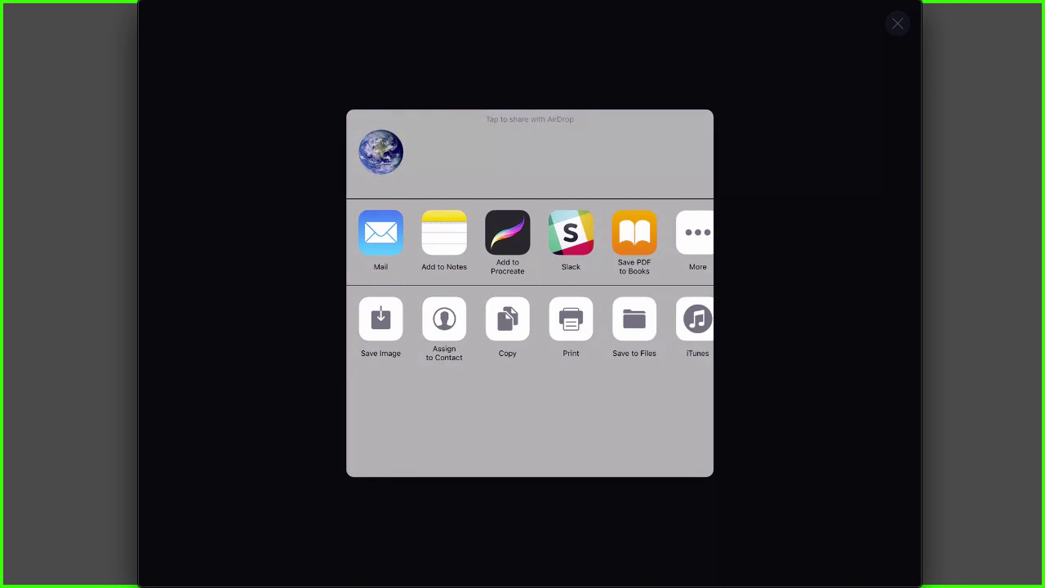
scroll(530, 237, right, 2)
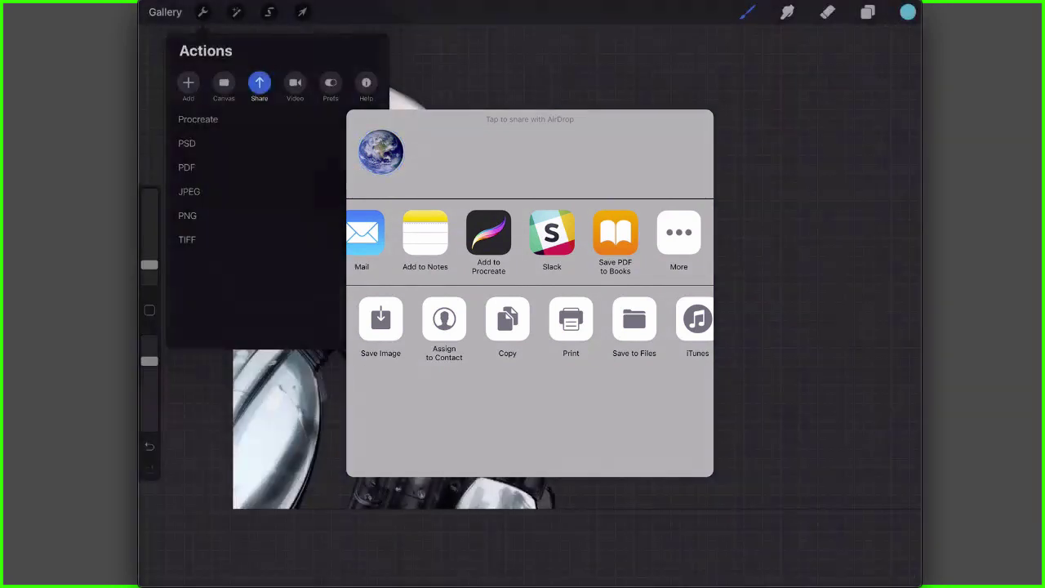
click(202, 12)
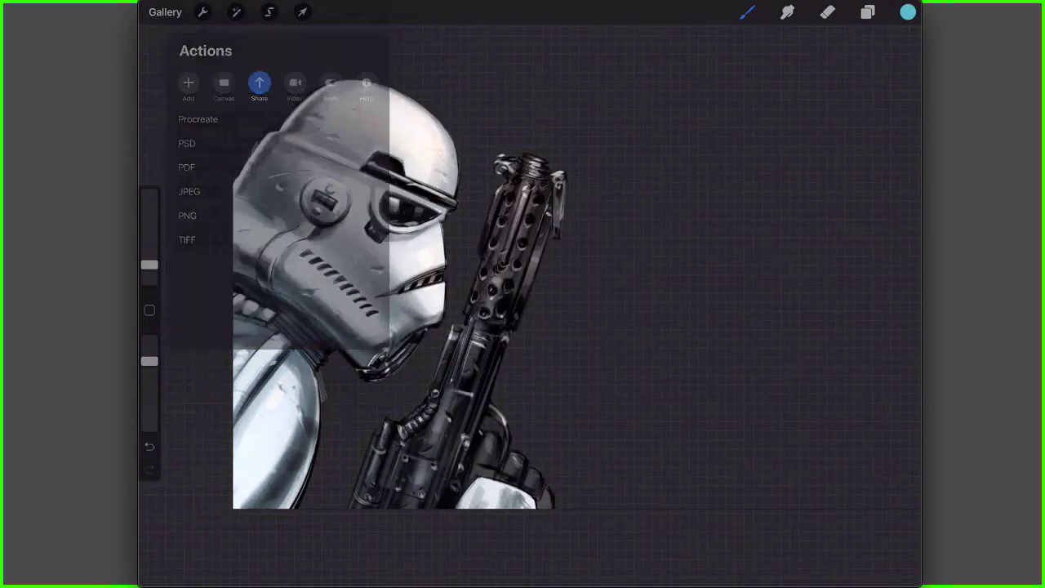
- Show the pasted predator layer and hide the pasted trooper layer
click(867, 12)
click(896, 170)
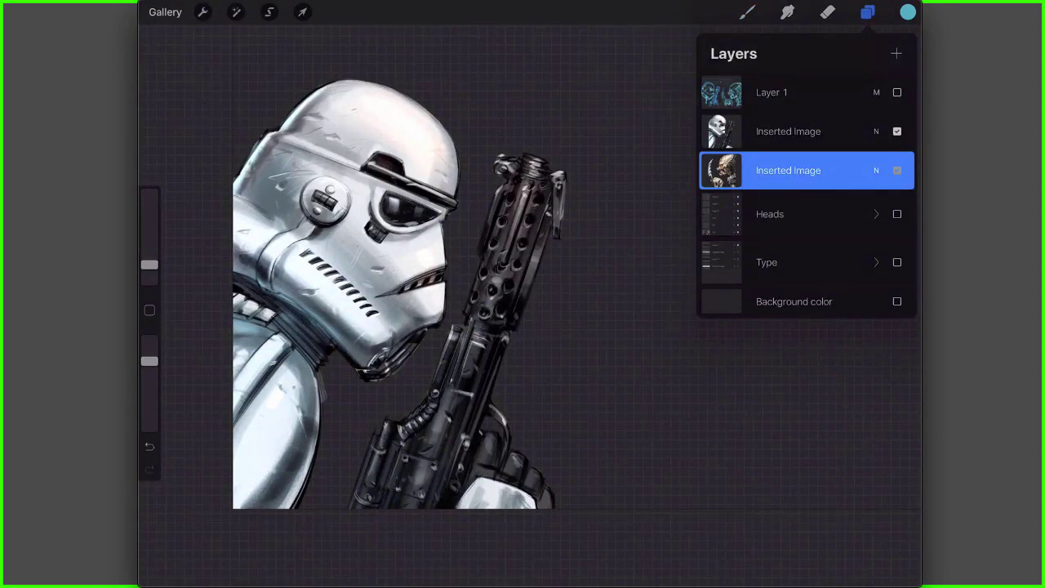
click(896, 130)
click(747, 11)
- Export the isolated predator as a PNG up to the sharing options, and return to the canvas
scroll(522, 310, down, 3)
scroll(522, 311, up, 3)
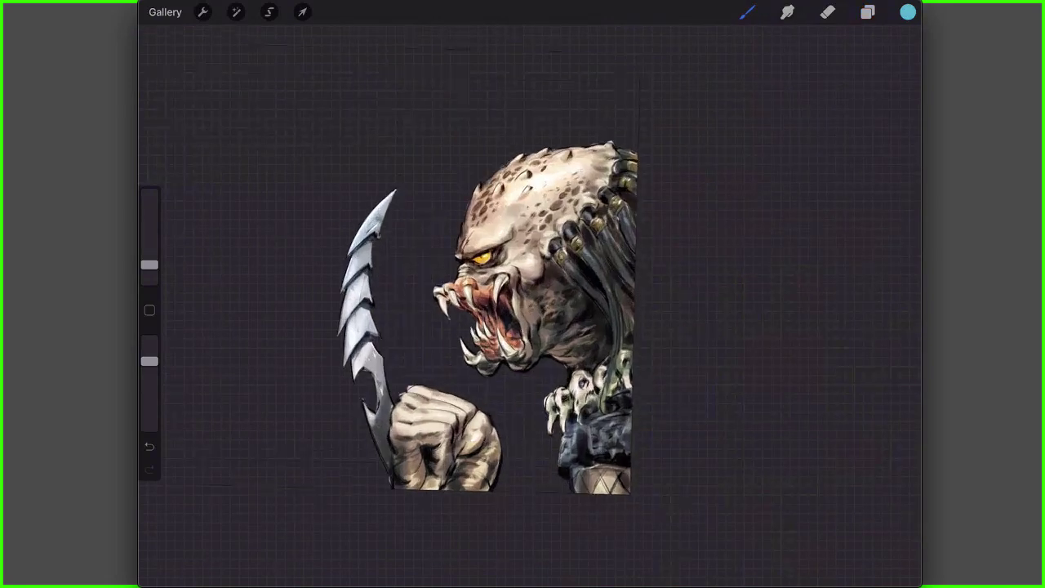
click(203, 11)
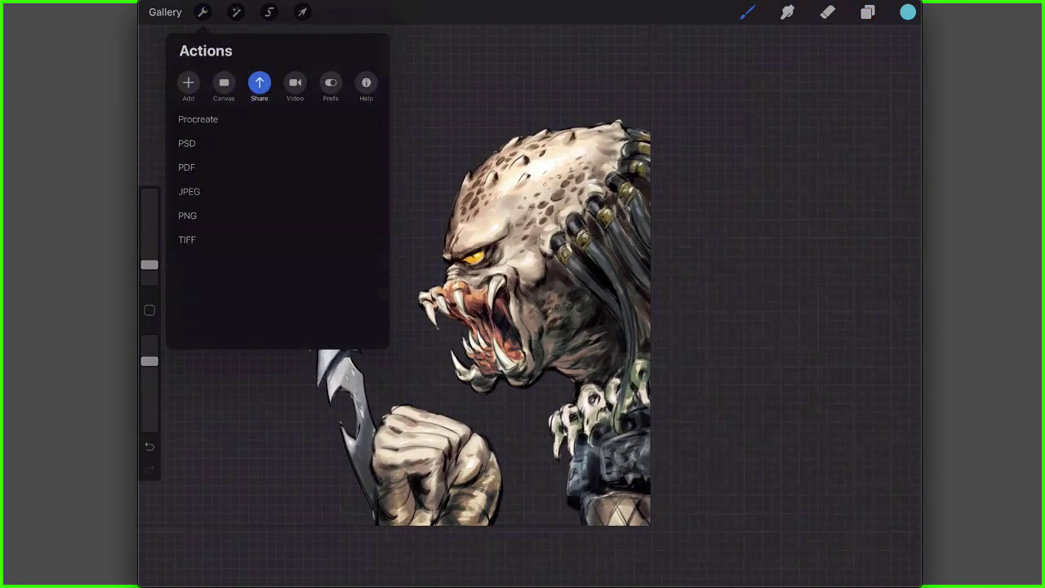
click(187, 215)
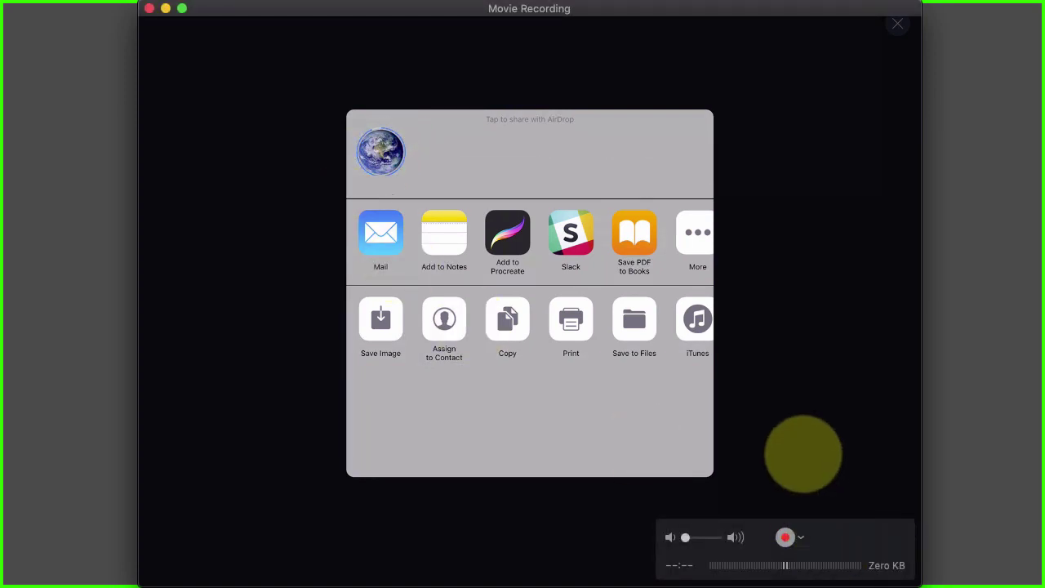
click(802, 454)
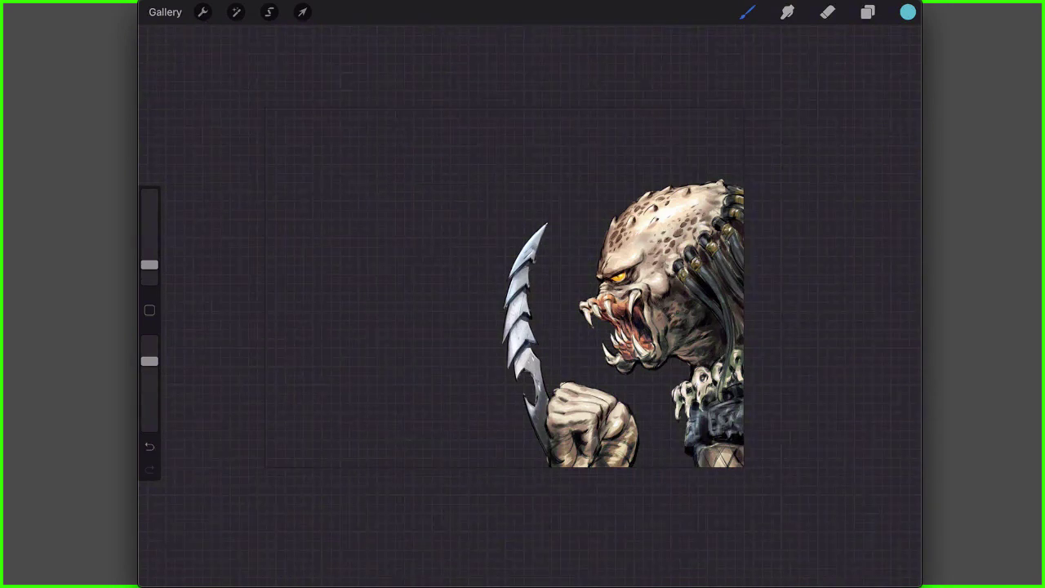
- Hide the predator layer, show the Type group, and start a Freehand selection around the Trooper vs Predator title
click(867, 12)
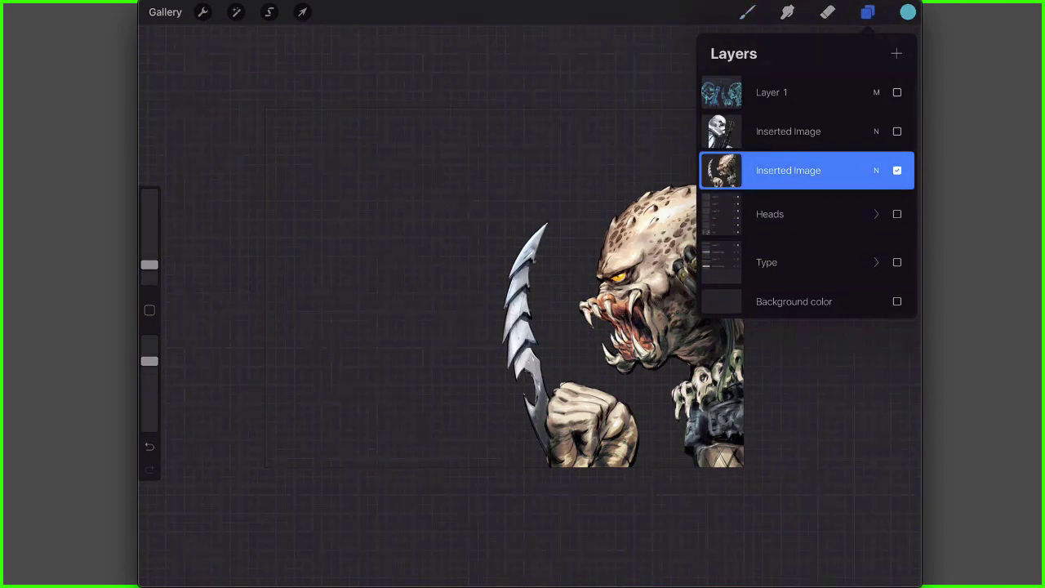
click(897, 171)
click(897, 262)
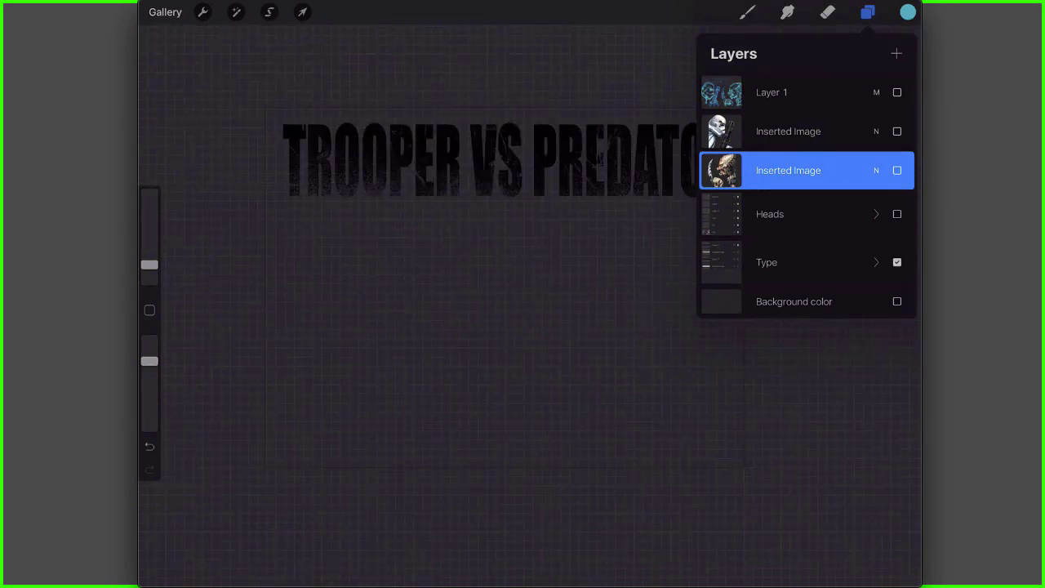
click(269, 11)
mouse_move(310, 85)
mouse_down()
mouse_move(335, 243)
mouse_move(502, 231)
mouse_move(519, 210)
mouse_move(528, 120)
mouse_move(479, 97)
mouse_move(305, 101)
mouse_up()
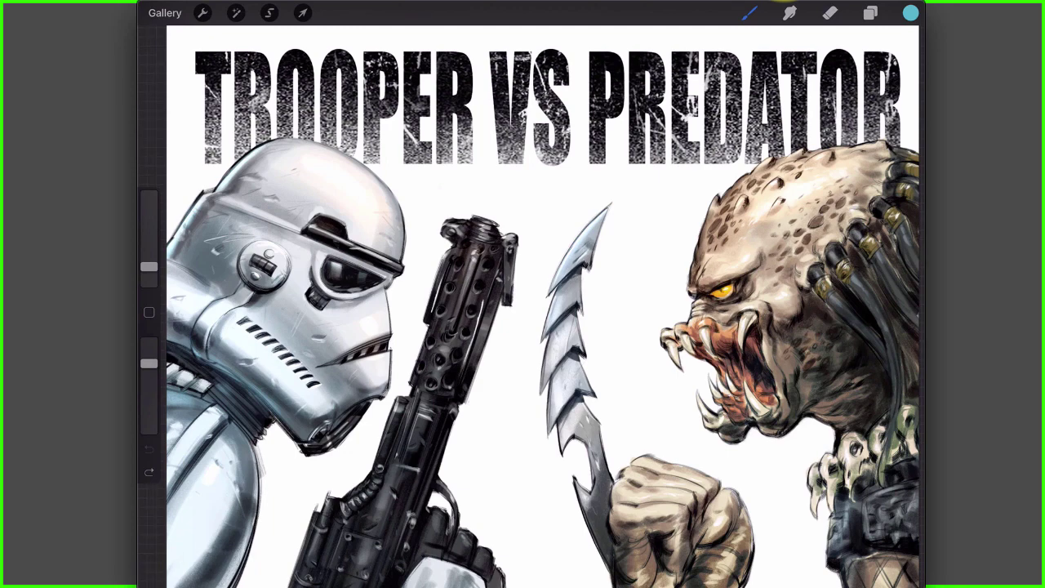
mouse_move(767, 10)
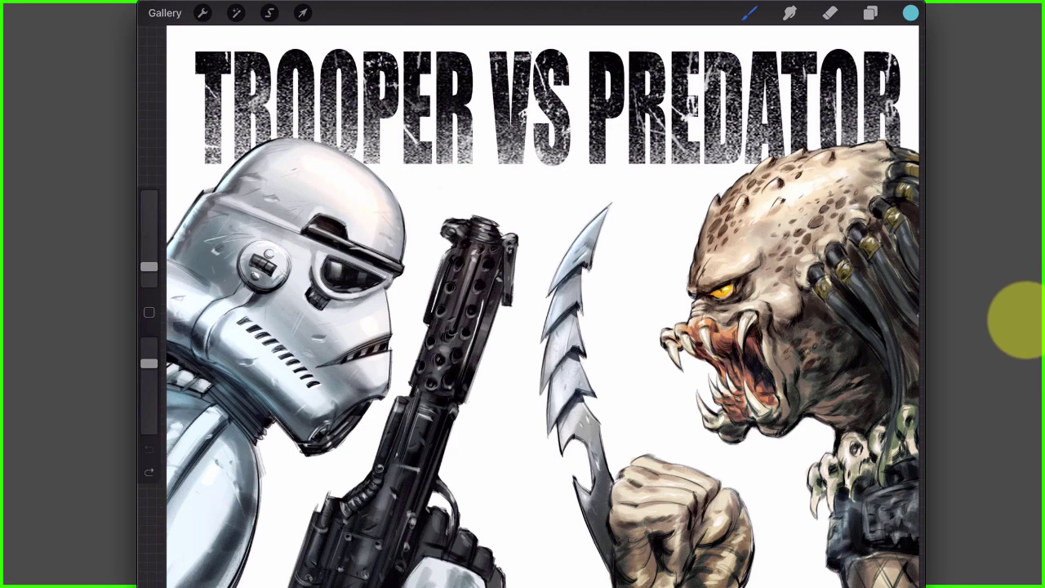
mouse_move(896, 326)
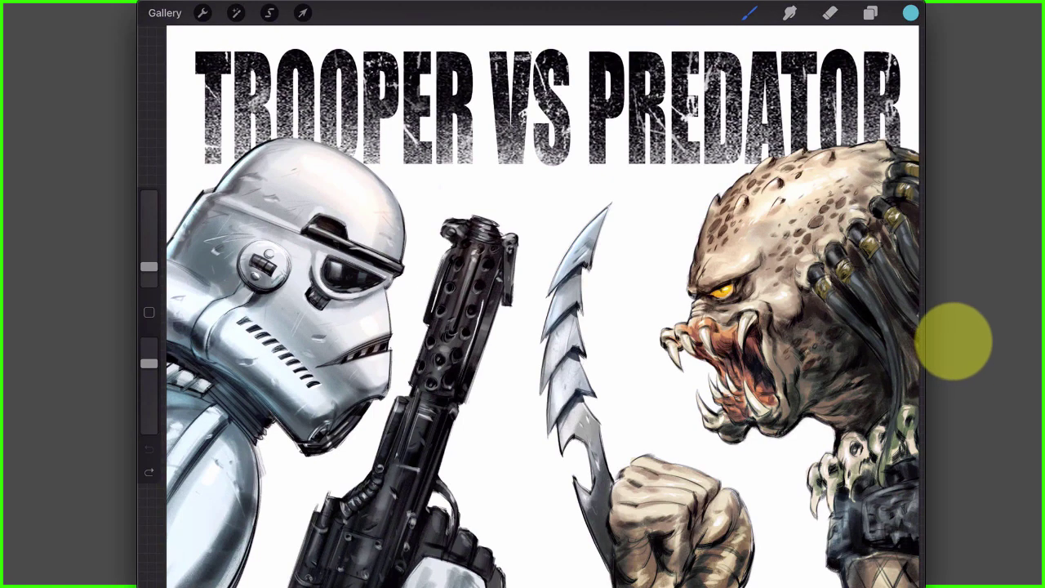
- Start Crop and Resize on the canvas and link its width and height
mouse_move(852, 367)
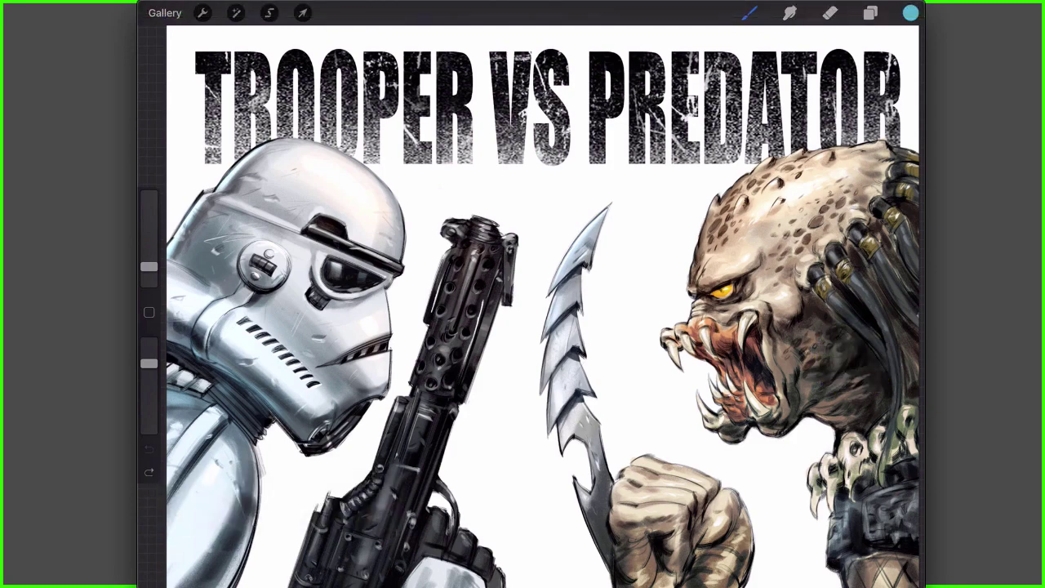
click(202, 12)
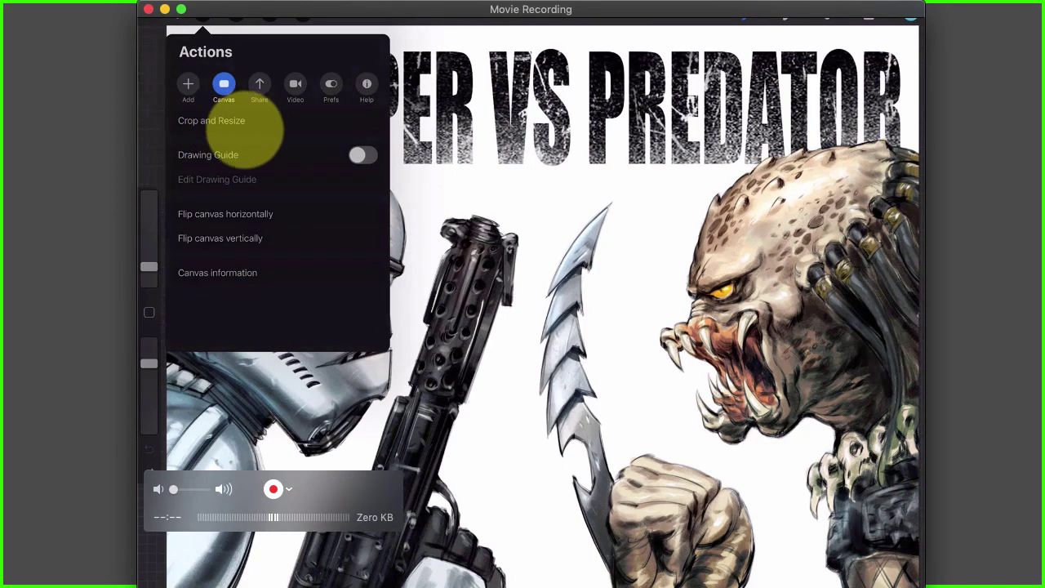
click(255, 127)
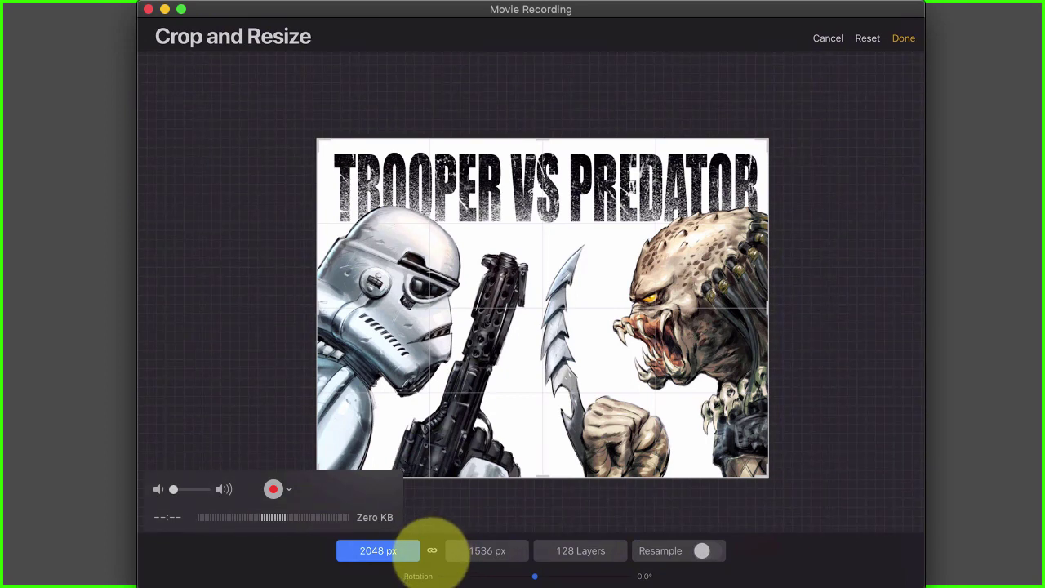
click(378, 551)
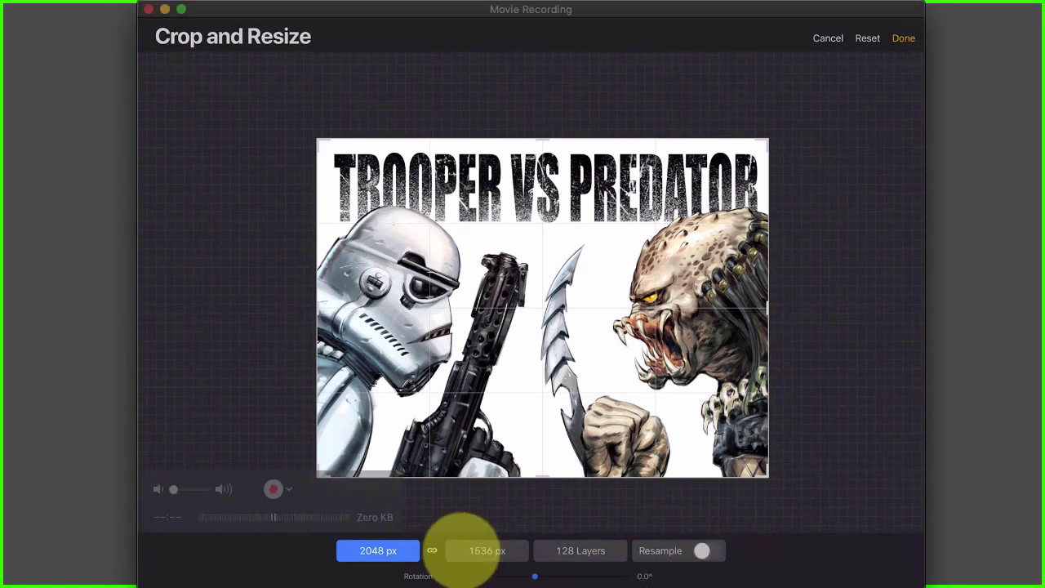
click(432, 551)
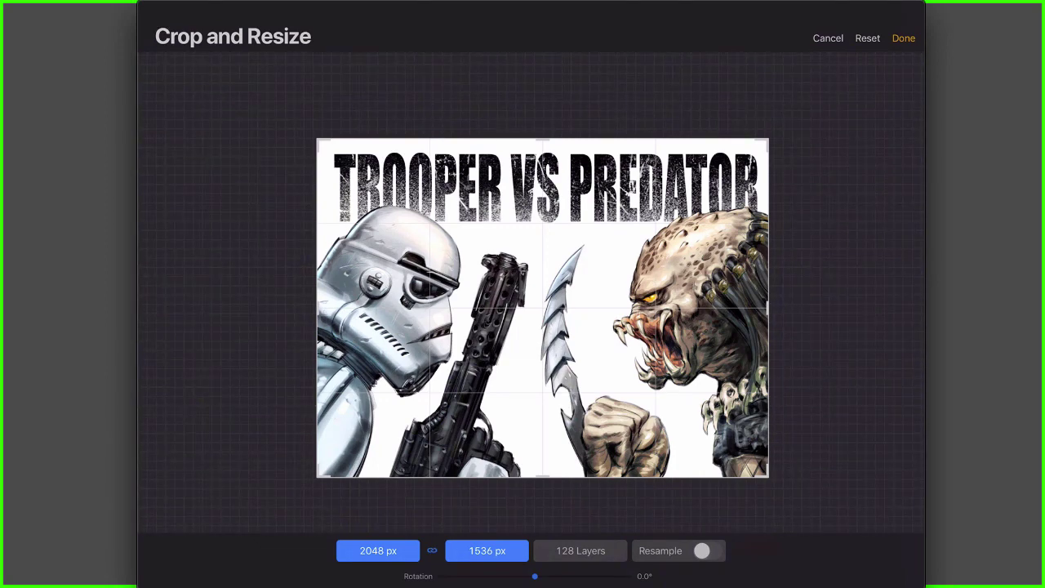
- Try a linked canvas width of 1024 px without resampling, and undo that size change
click(378, 550)
text(1024)
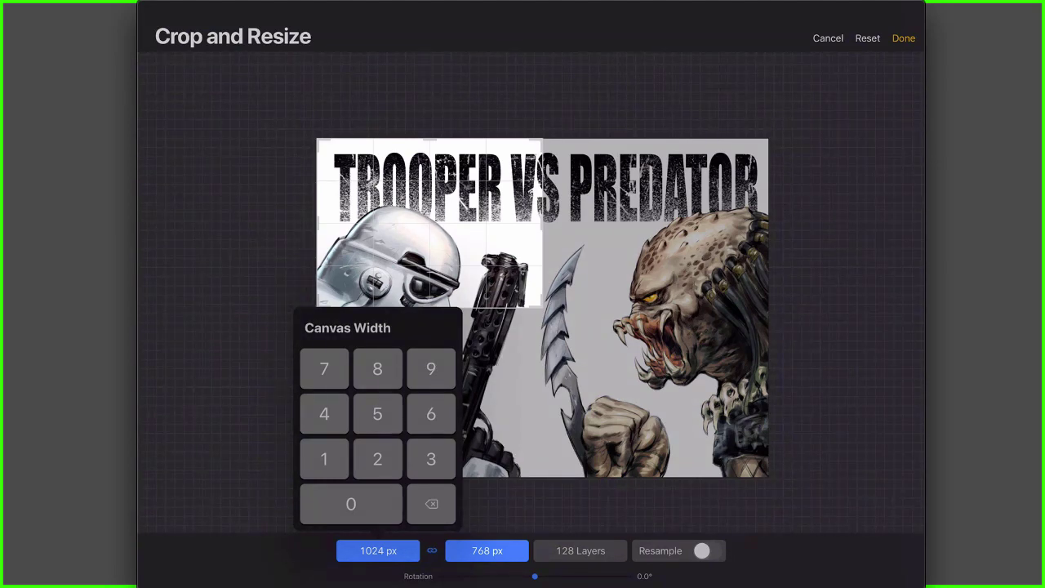
key(Escape)
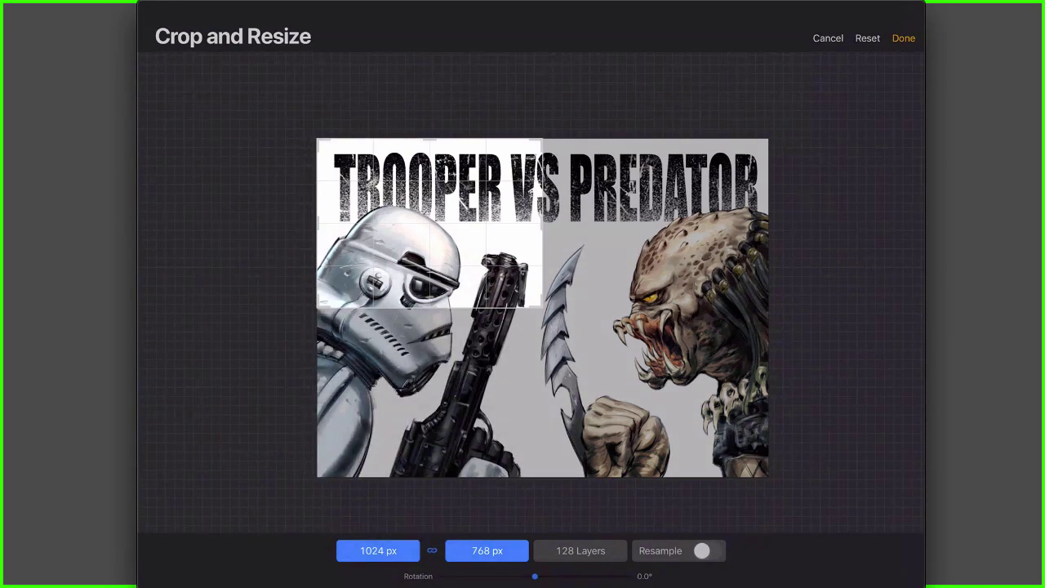
key(ctrl+z)
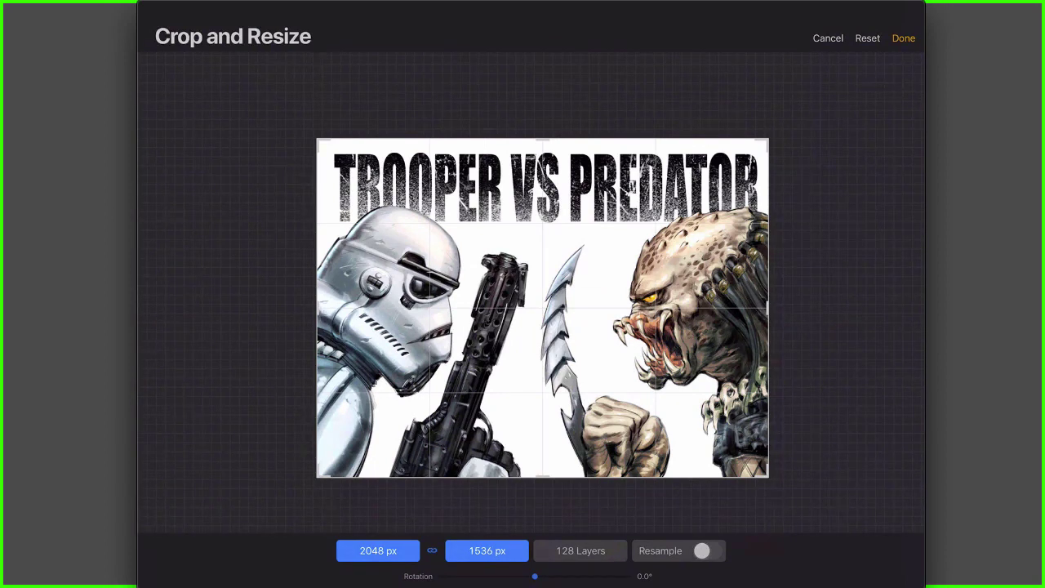
- Enable resampling, set the linked canvas width to 1024 px, and apply the resize
click(707, 550)
click(378, 550)
text(1024)
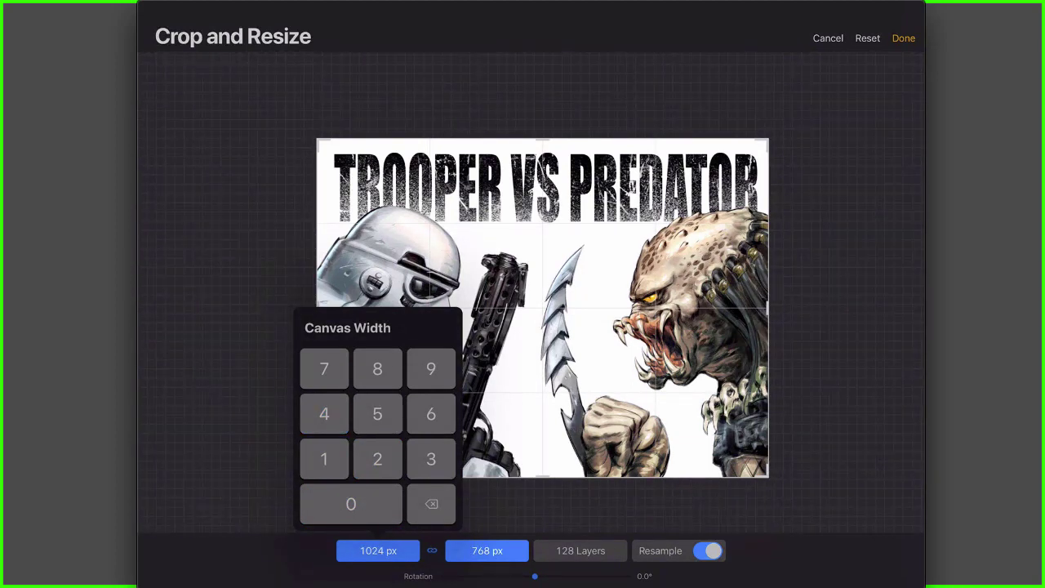
mouse_move(634, 481)
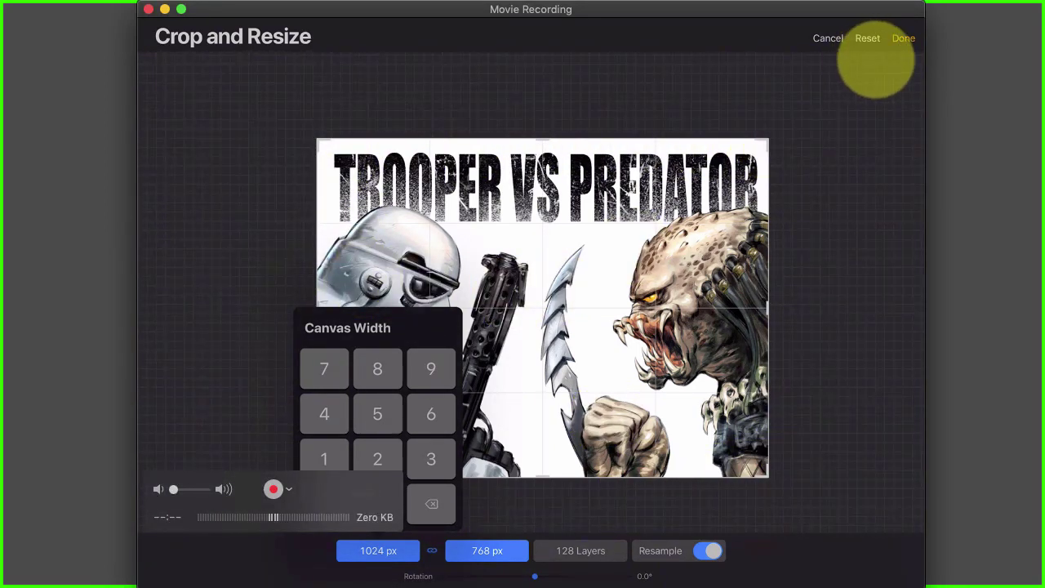
click(904, 38)
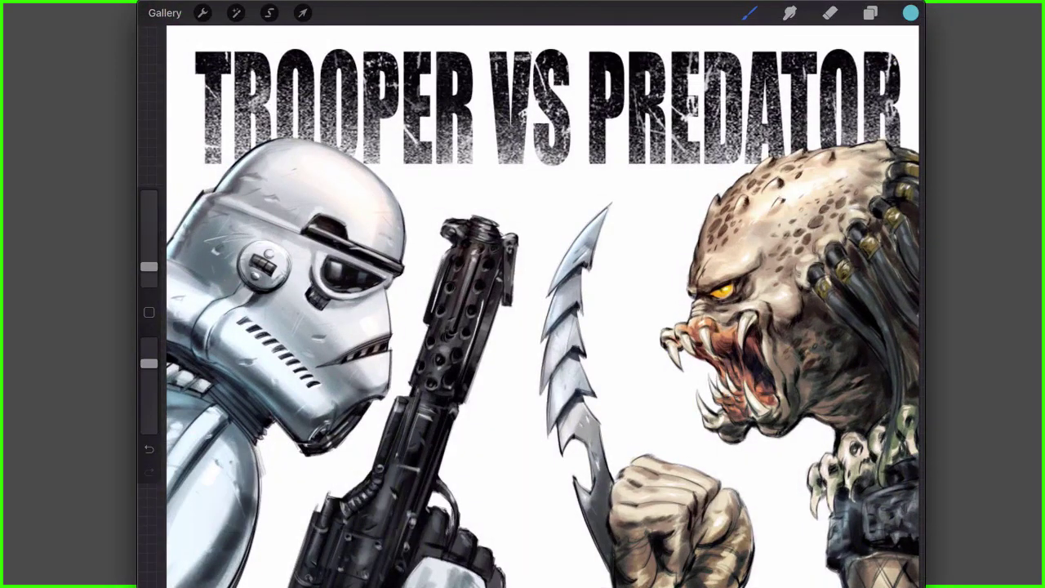
- Check the pixel dimensions in the resized canvas's information, and return to the artwork
click(202, 12)
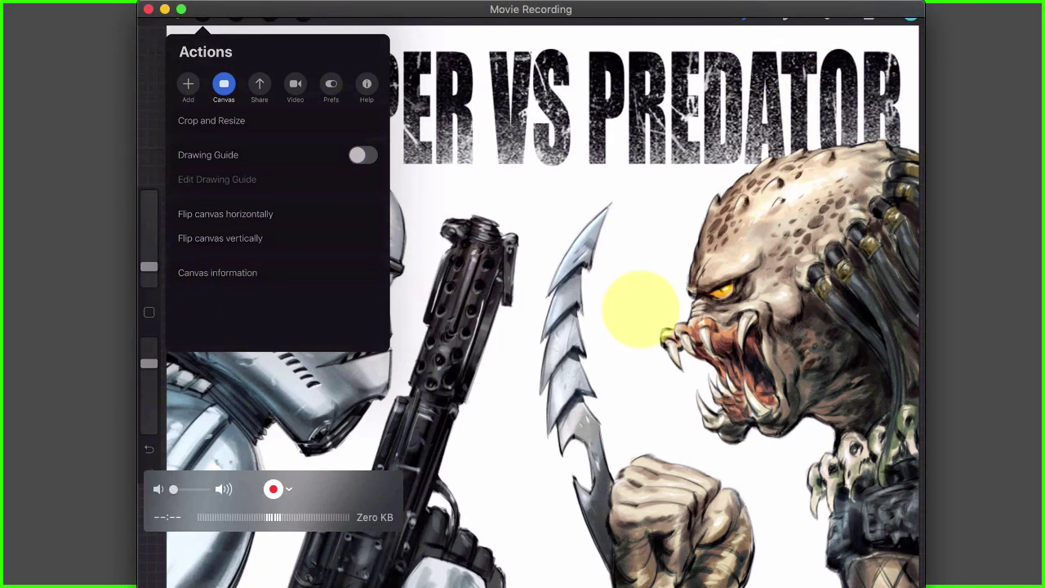
click(217, 273)
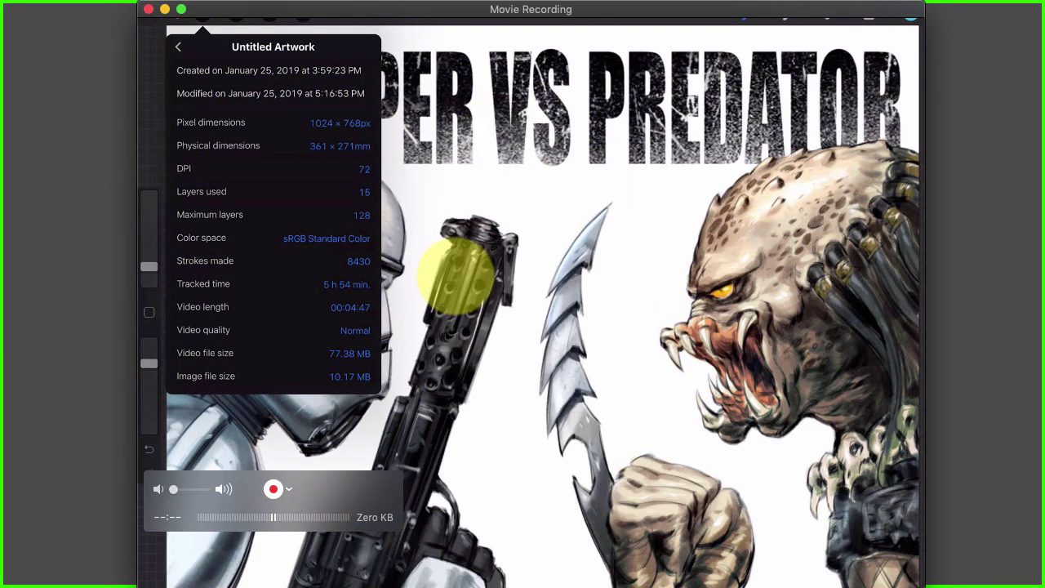
click(457, 273)
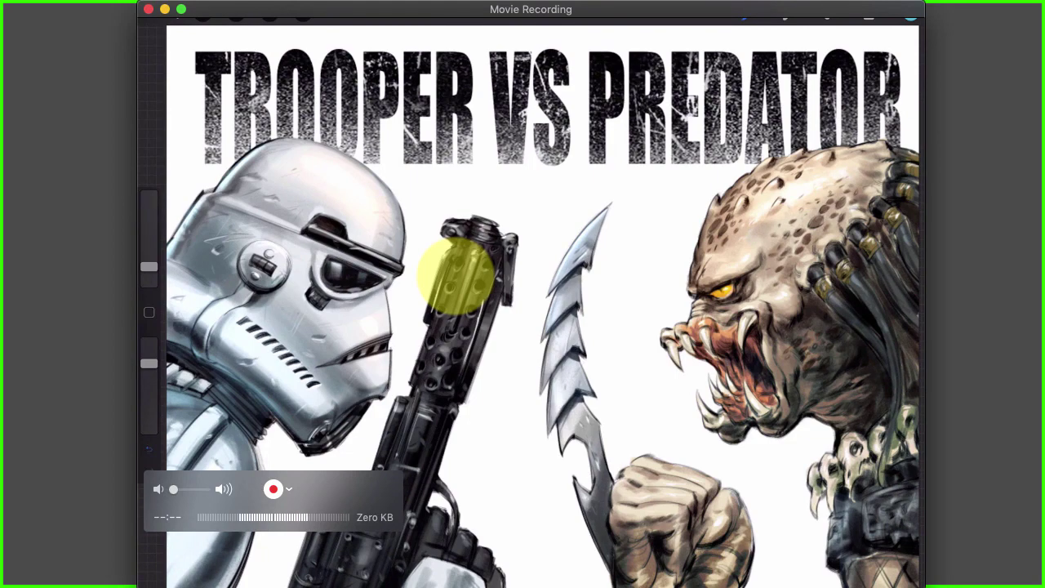
- Undo the canvas resize and open the canvas information again
key(ctrl+z)
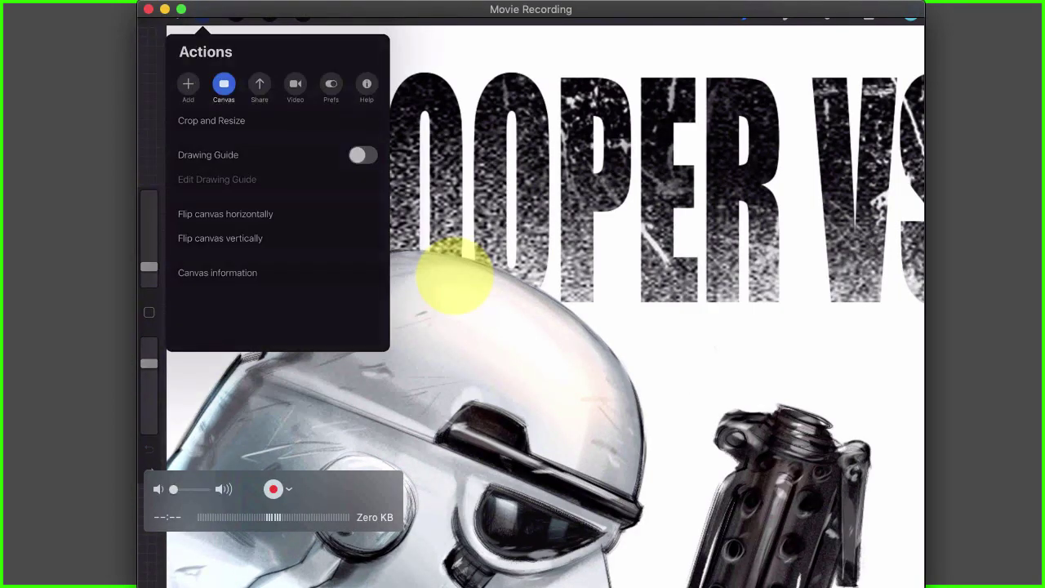
click(218, 273)
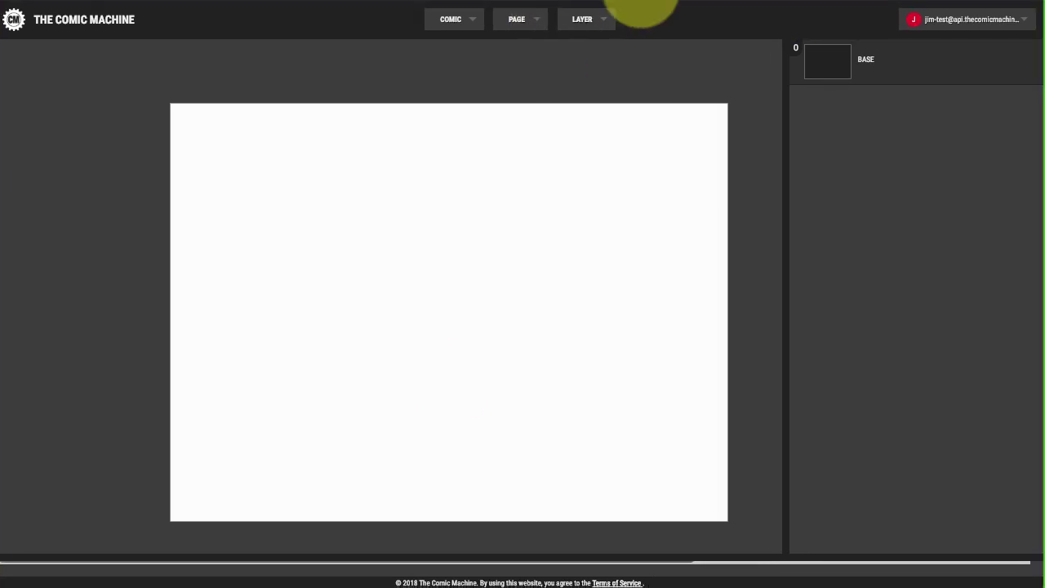
- Switch to The Comic Machine, look at the options for adding a layer, preview the blank page, and close the preview
click(372, 557)
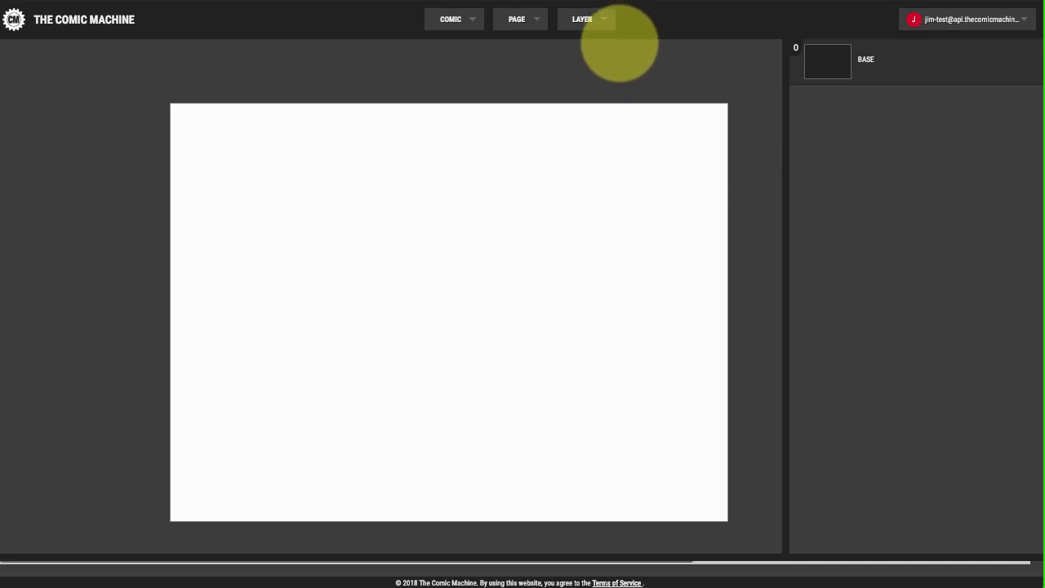
click(606, 24)
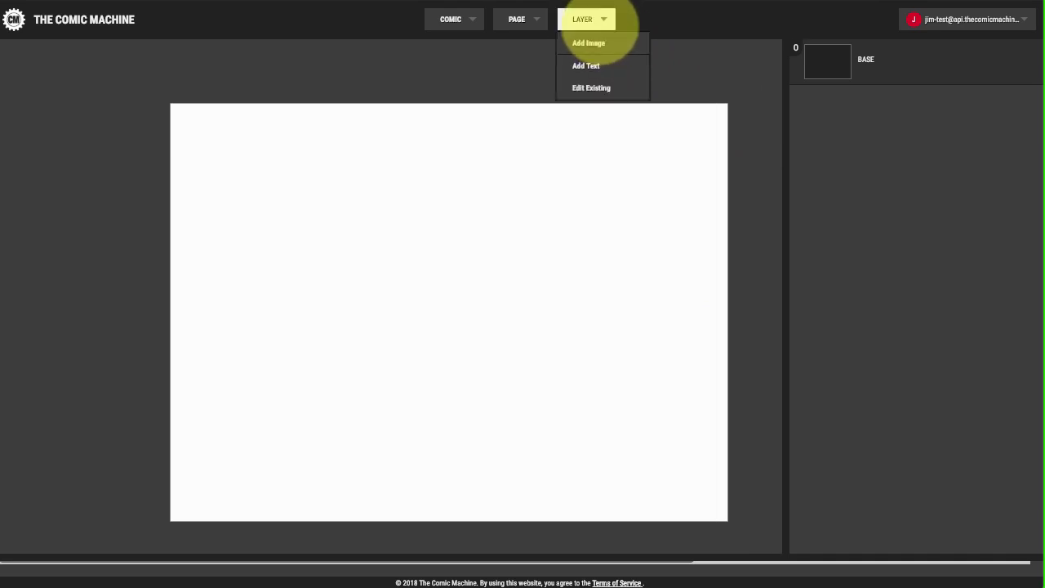
click(589, 44)
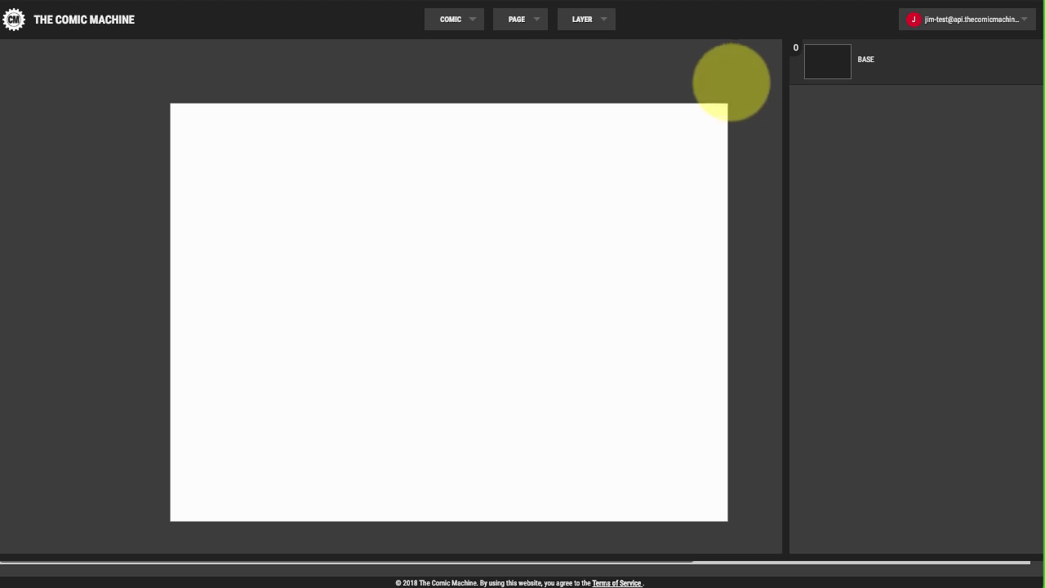
click(560, 24)
mouse_move(519, 24)
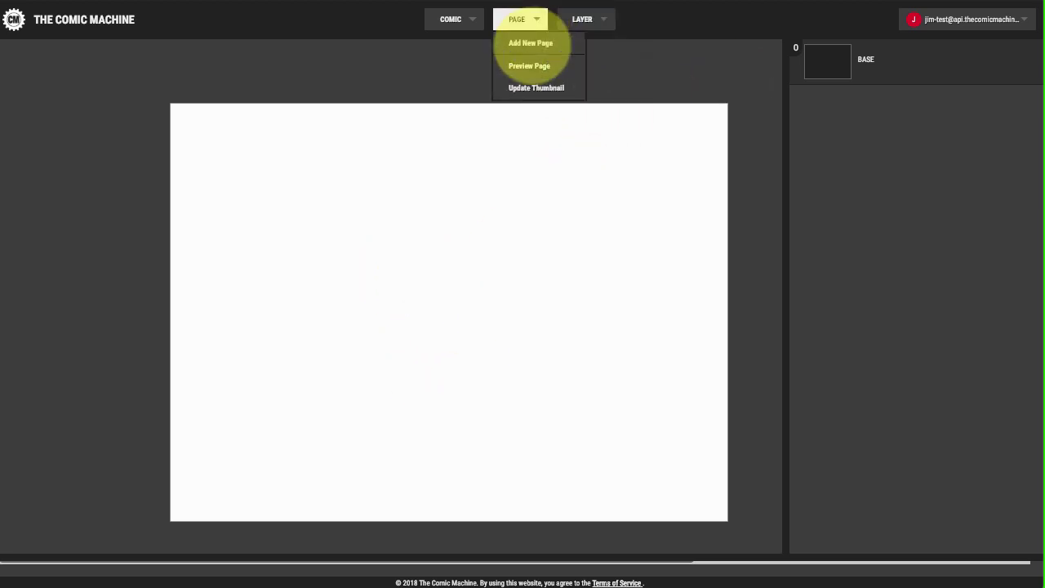
click(530, 65)
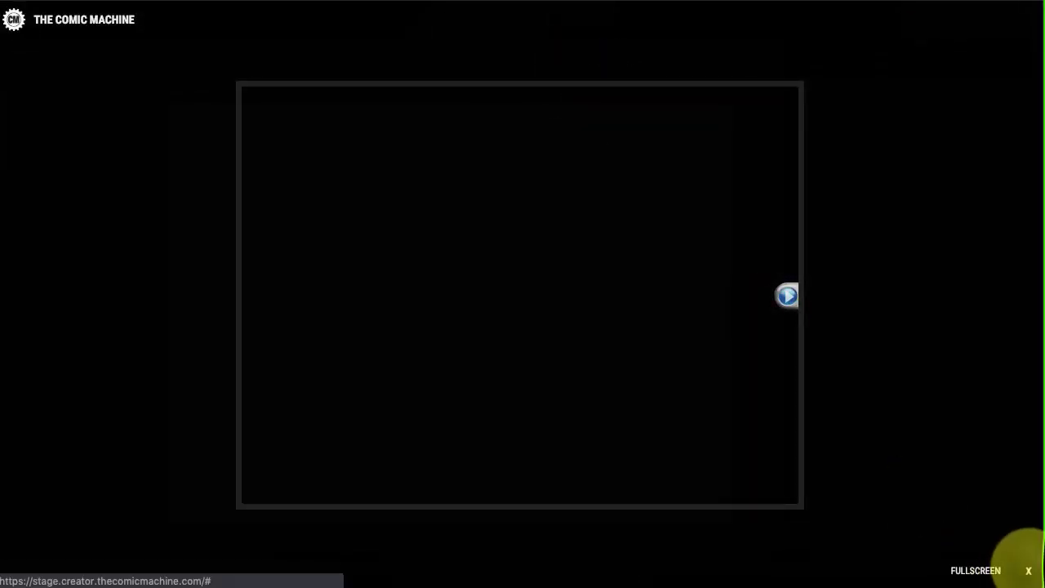
click(1026, 569)
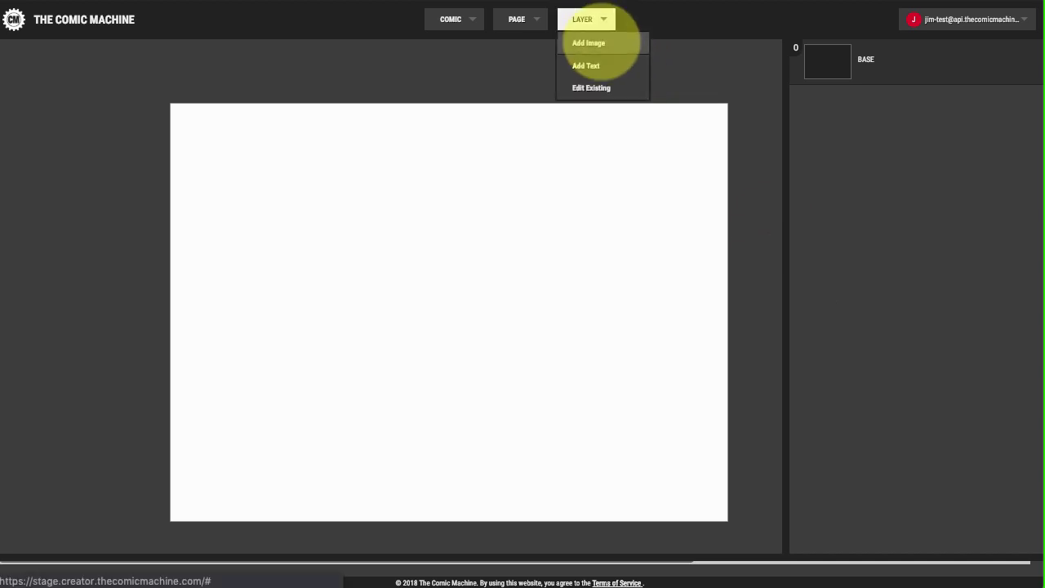
- Add the image 01a.jpg from the trooper_vs_predator folder as a layer on the page
click(602, 42)
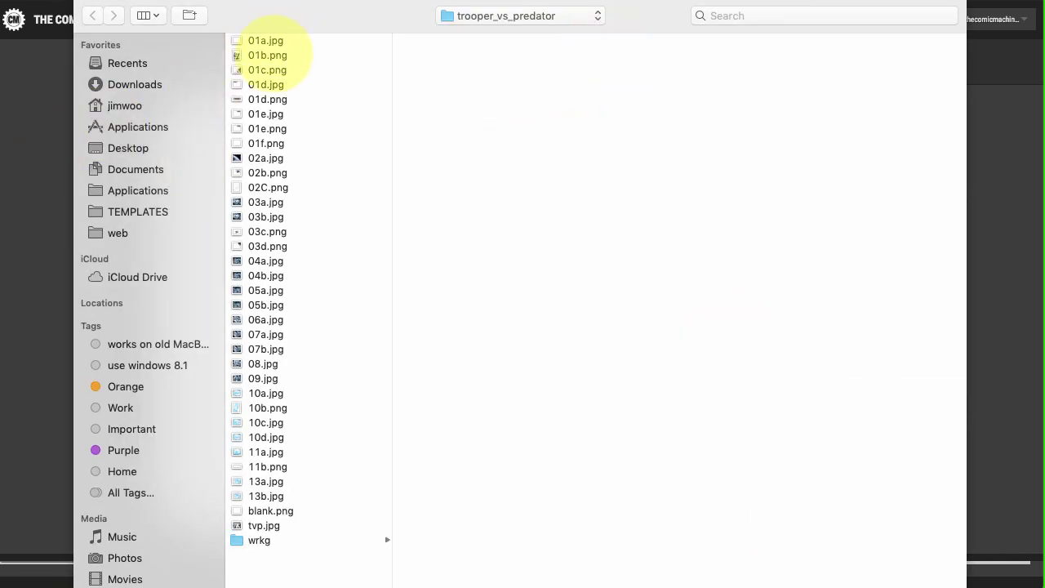
click(266, 40)
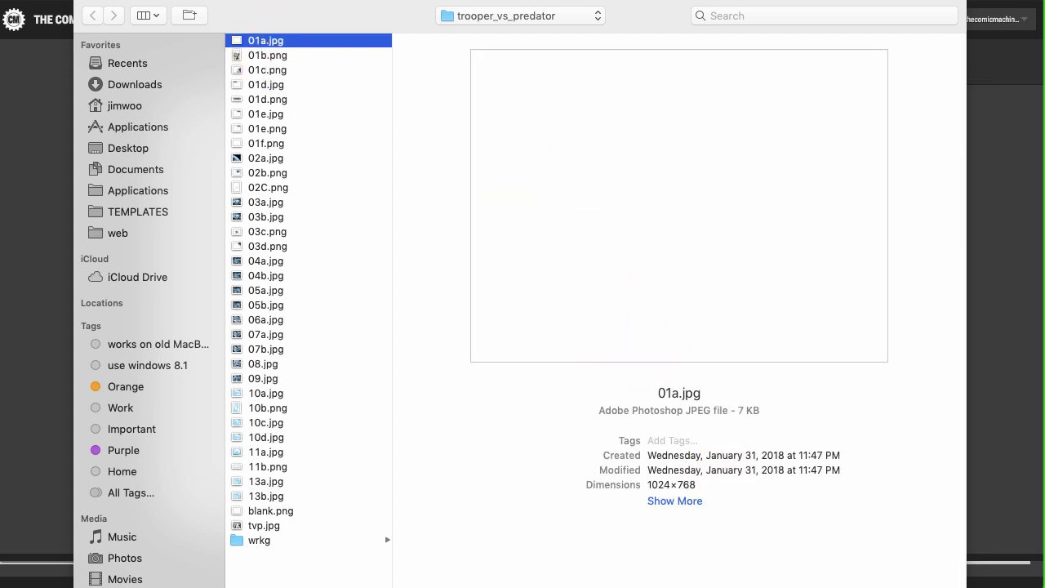
key(Return)
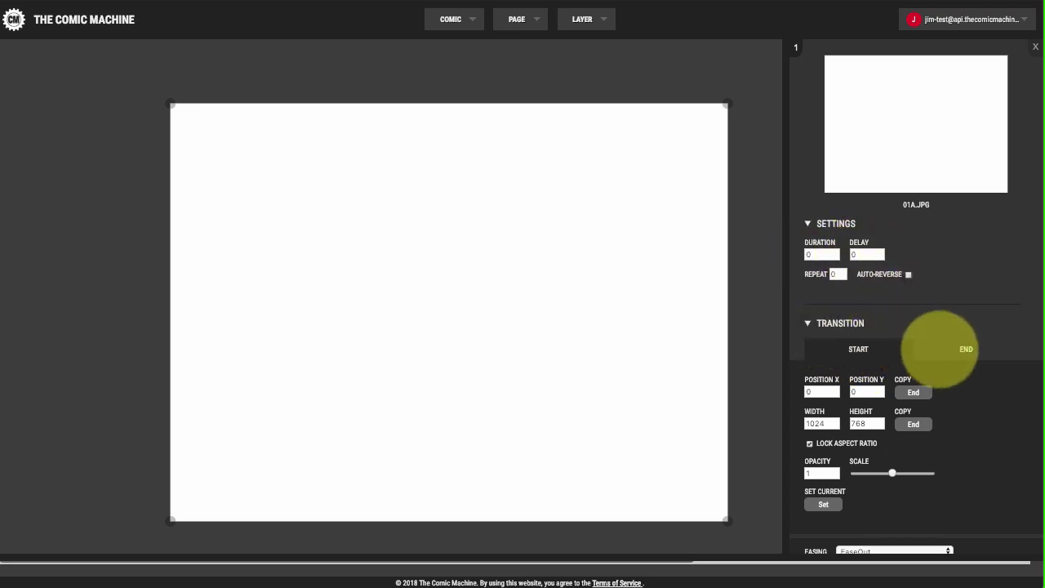
- Review the End transition settings of the 01a.jpg layer, preview the page, and close the preview
click(931, 349)
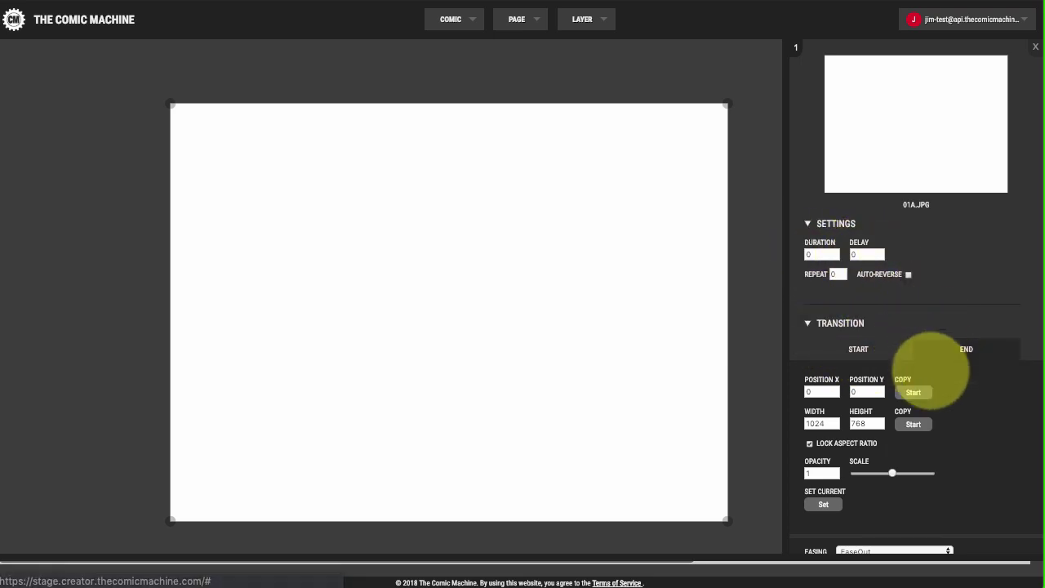
scroll(927, 372, down, 3)
scroll(902, 390, up, 3)
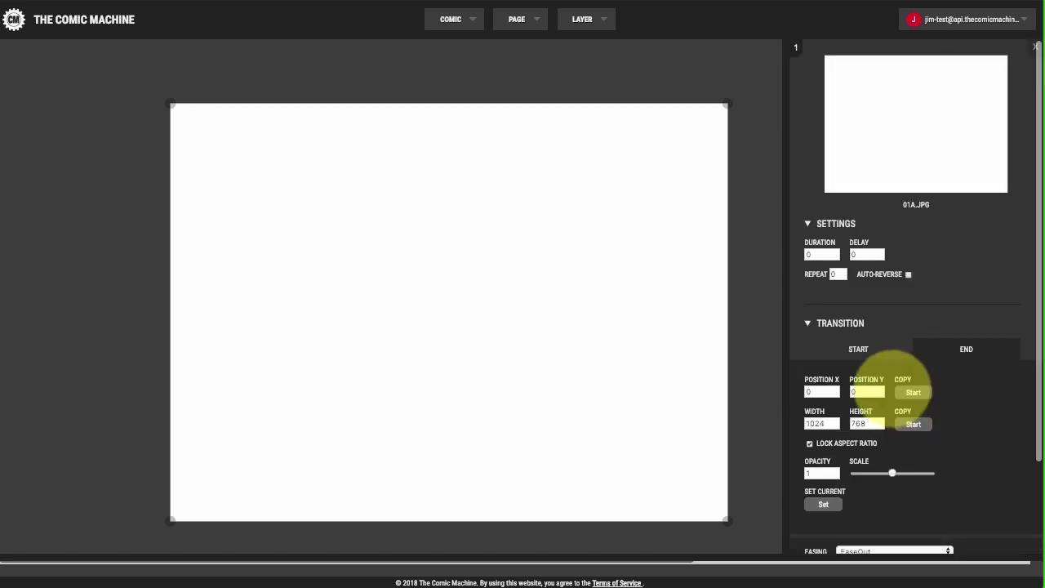
click(517, 19)
click(532, 65)
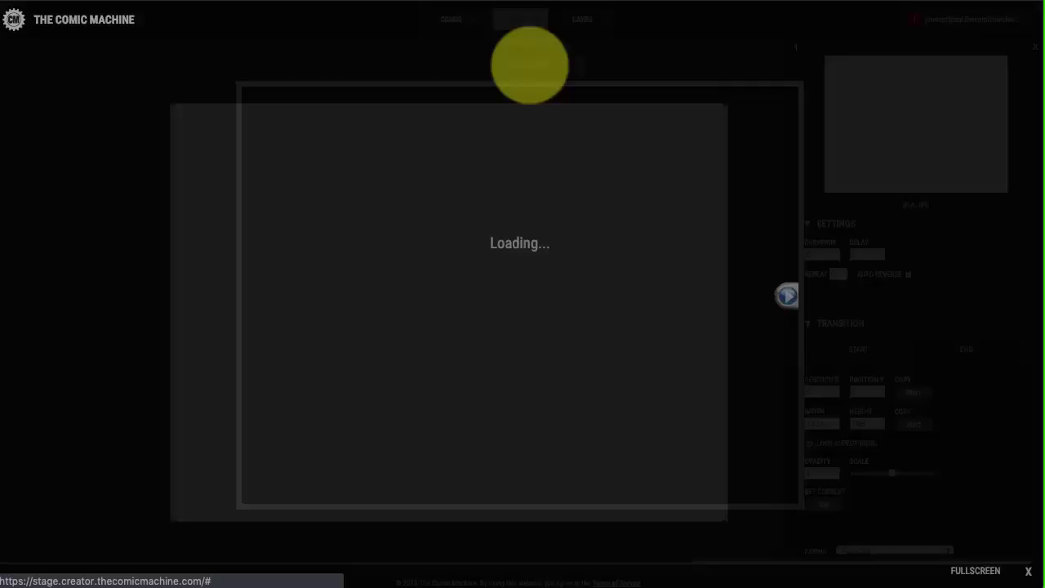
click(1026, 569)
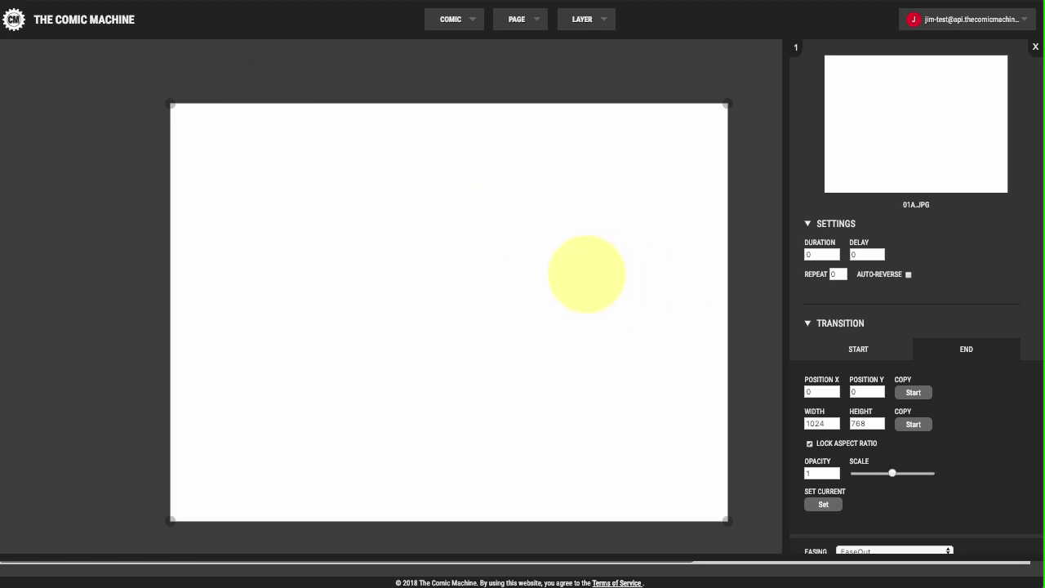
- Add the trooper image 01b.png from the trooper_vs_predator folder as a second image layer
click(582, 20)
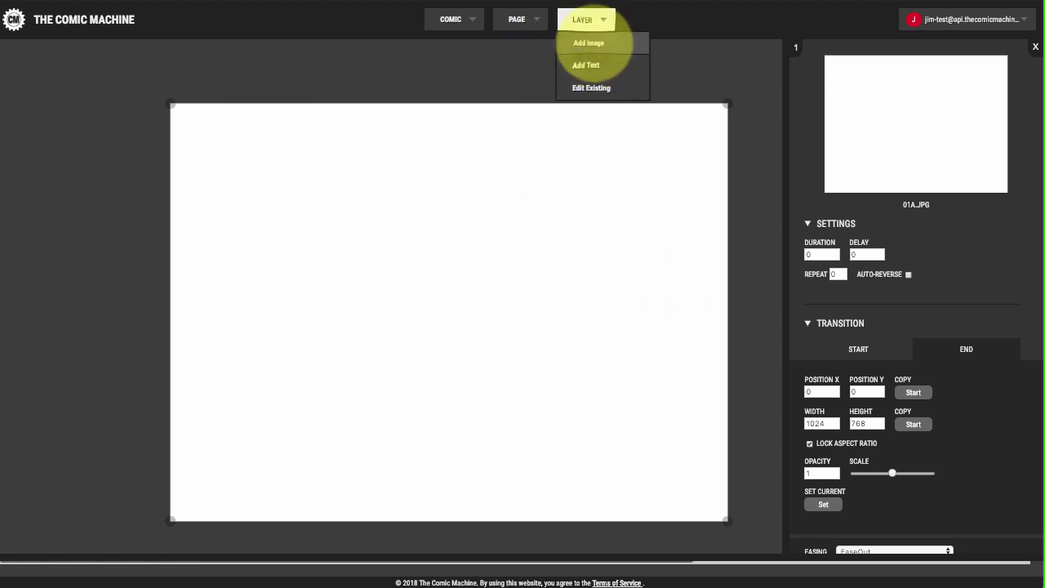
click(589, 42)
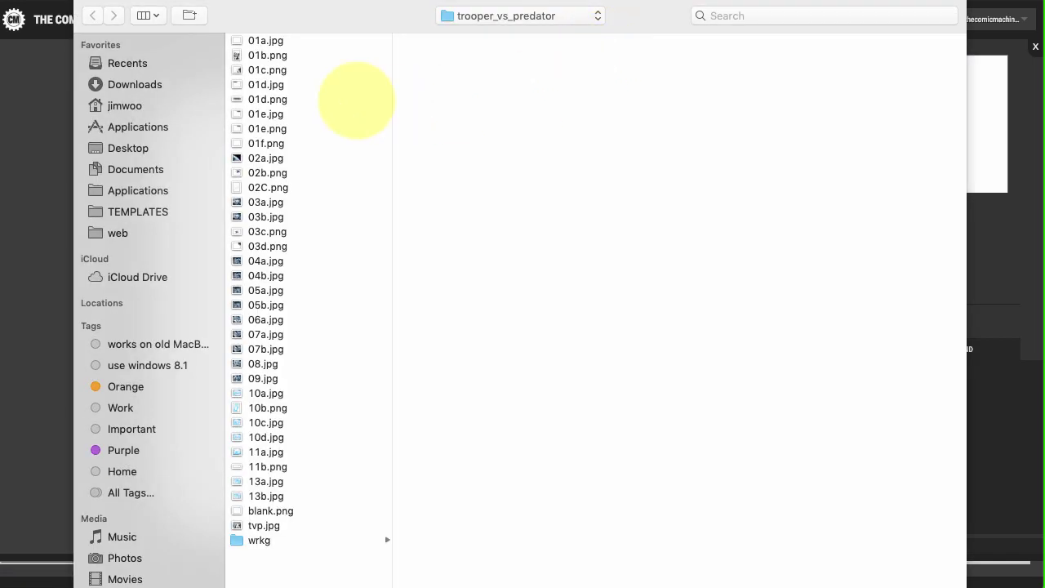
click(267, 55)
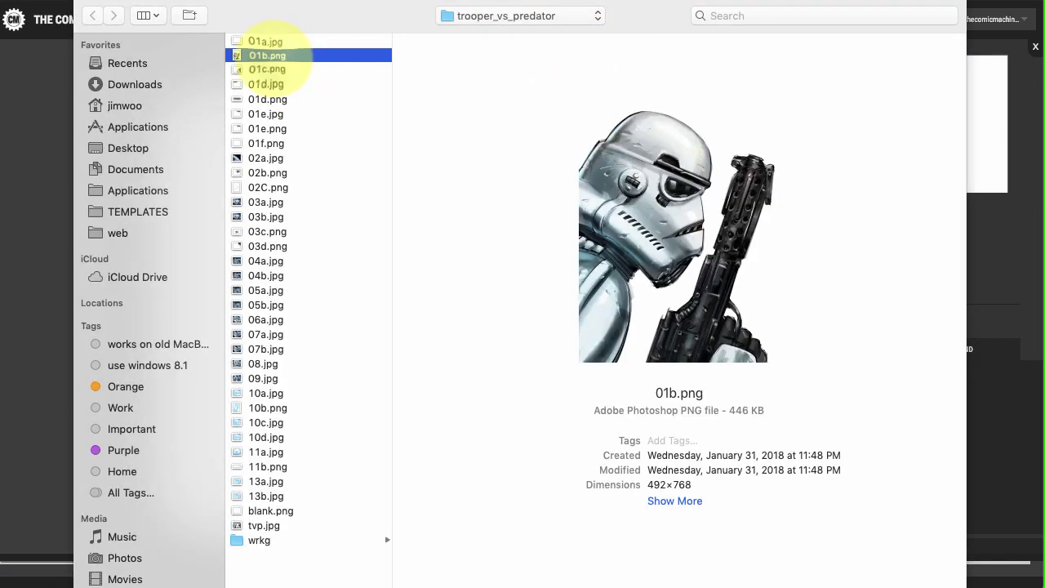
double_click(267, 55)
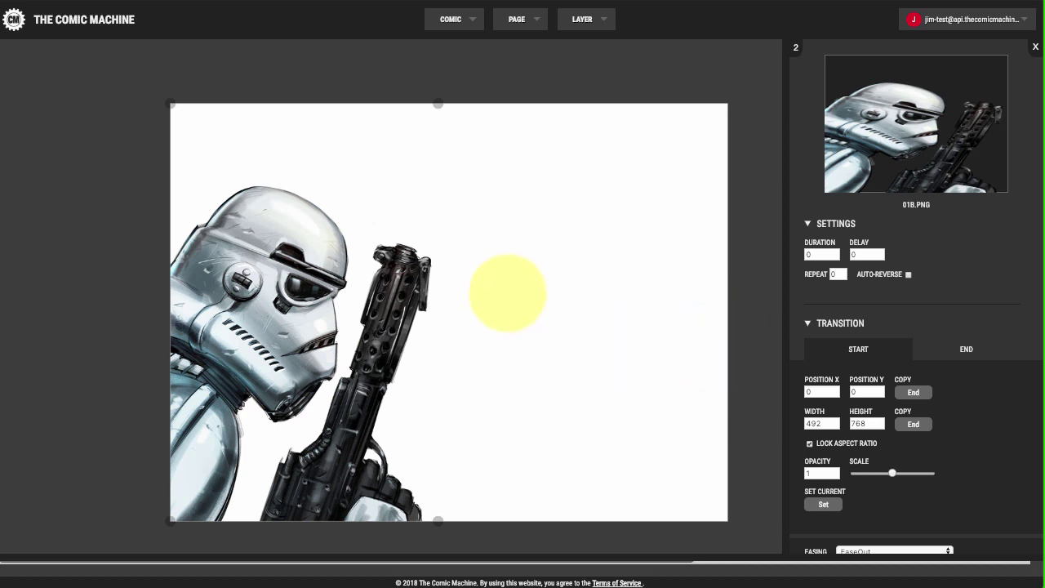
click(586, 21)
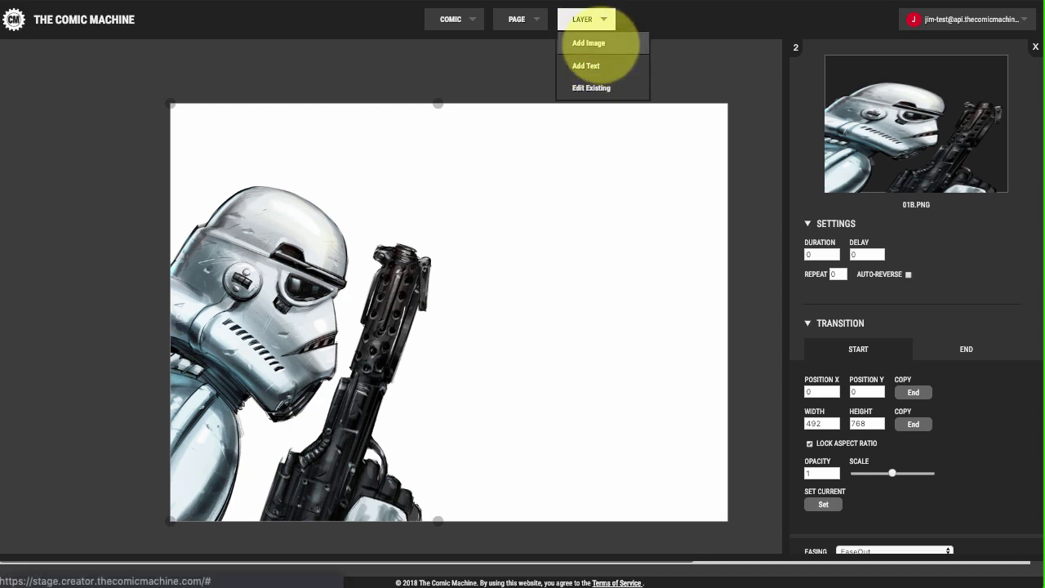
click(589, 42)
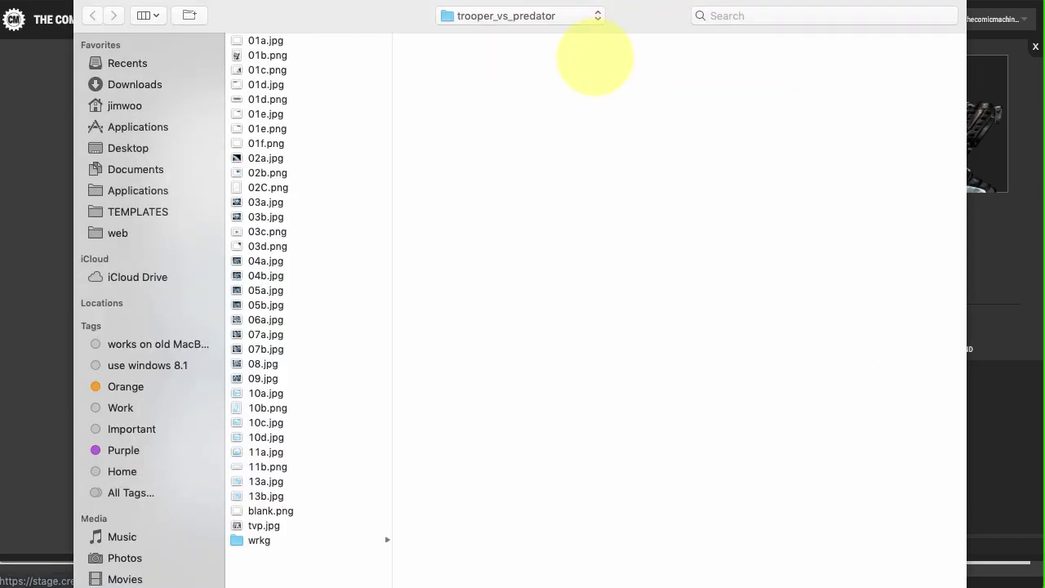
click(262, 69)
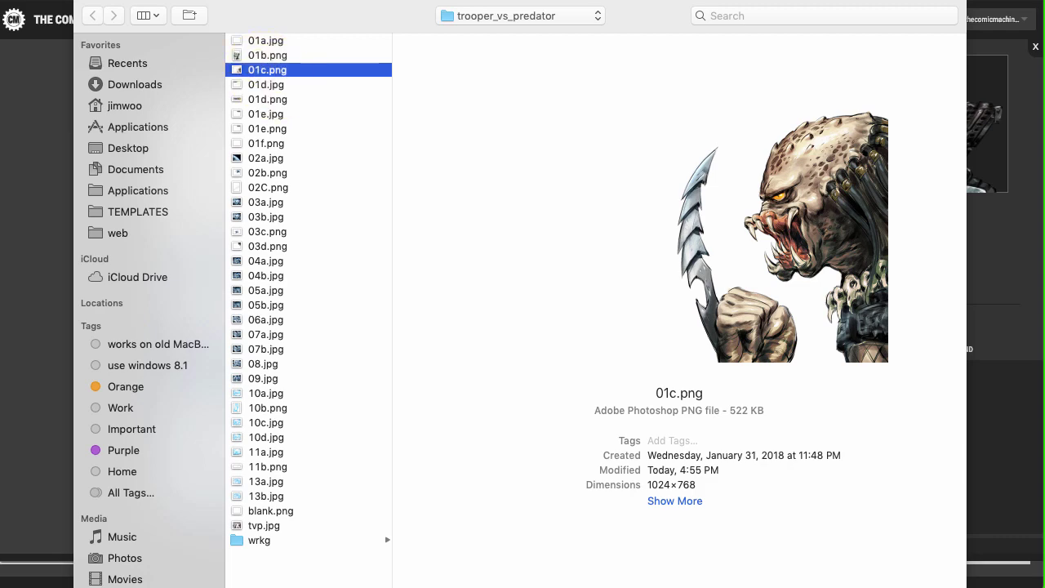
key(Return)
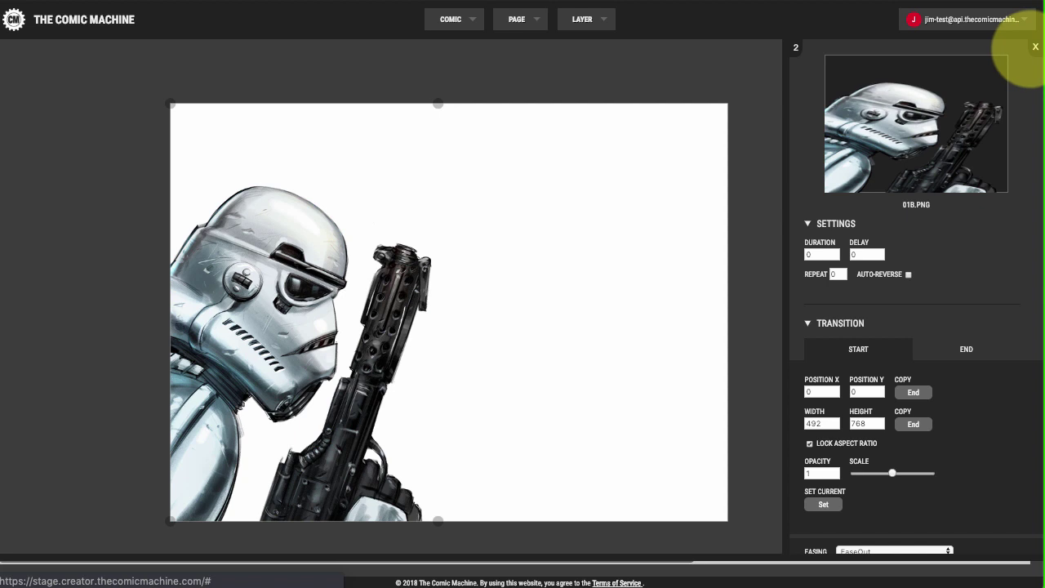
- Add the TROOPER VS title image 01d.jpg from the trooper_vs_predator folder as a layer directly above the 01a.jpg layer
click(1033, 47)
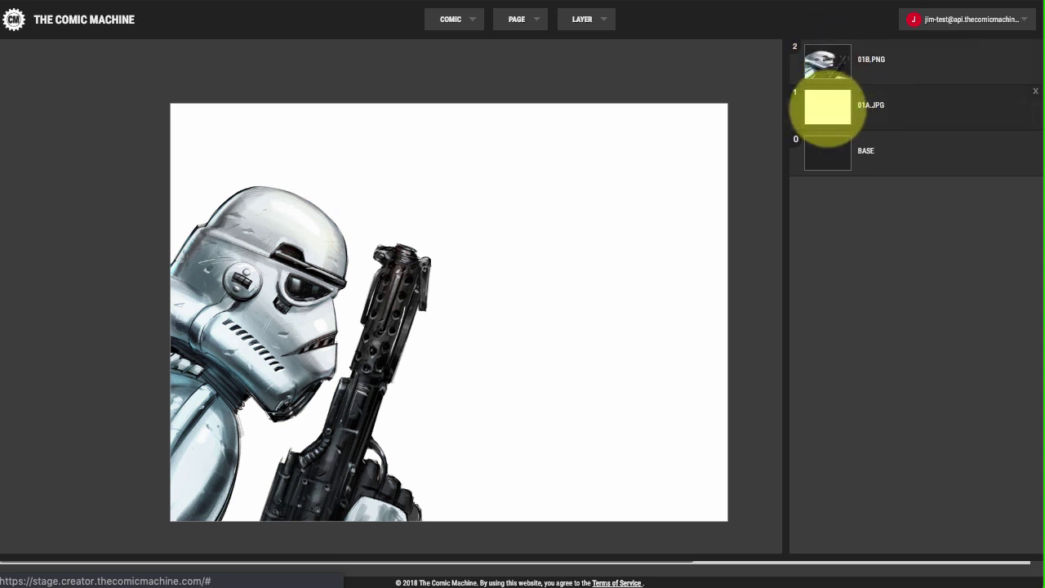
click(827, 105)
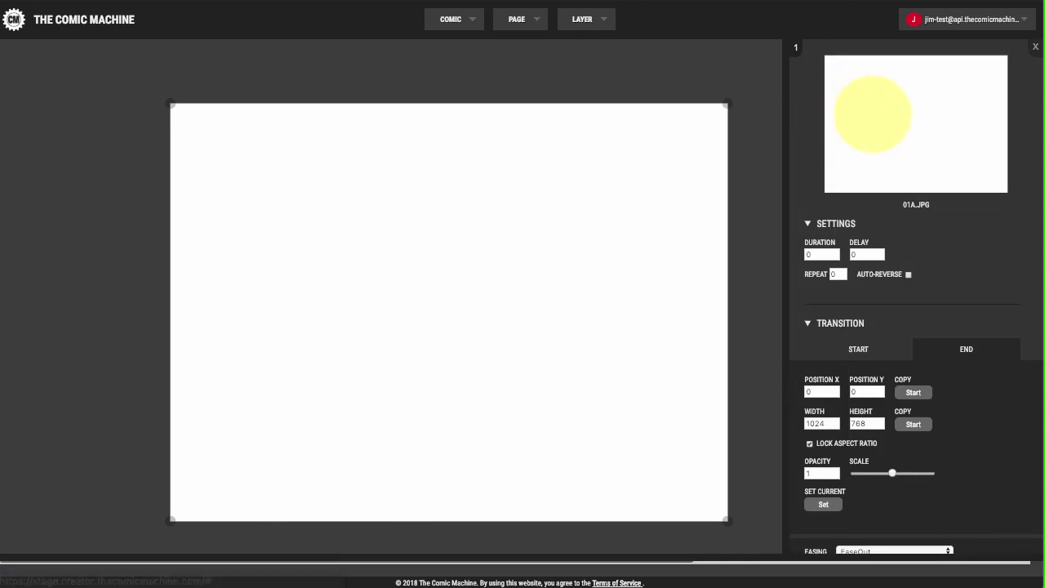
click(604, 21)
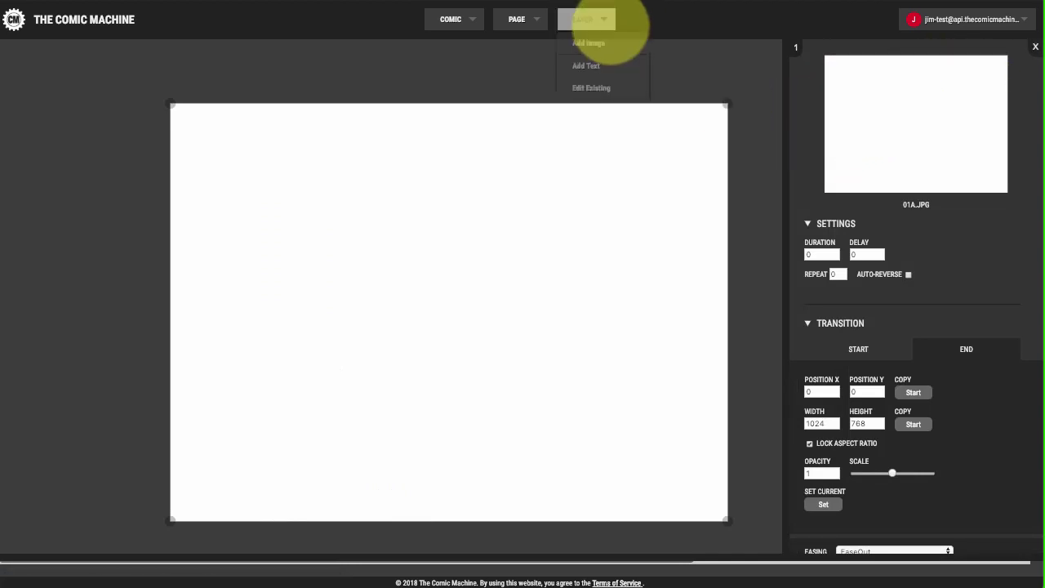
click(588, 43)
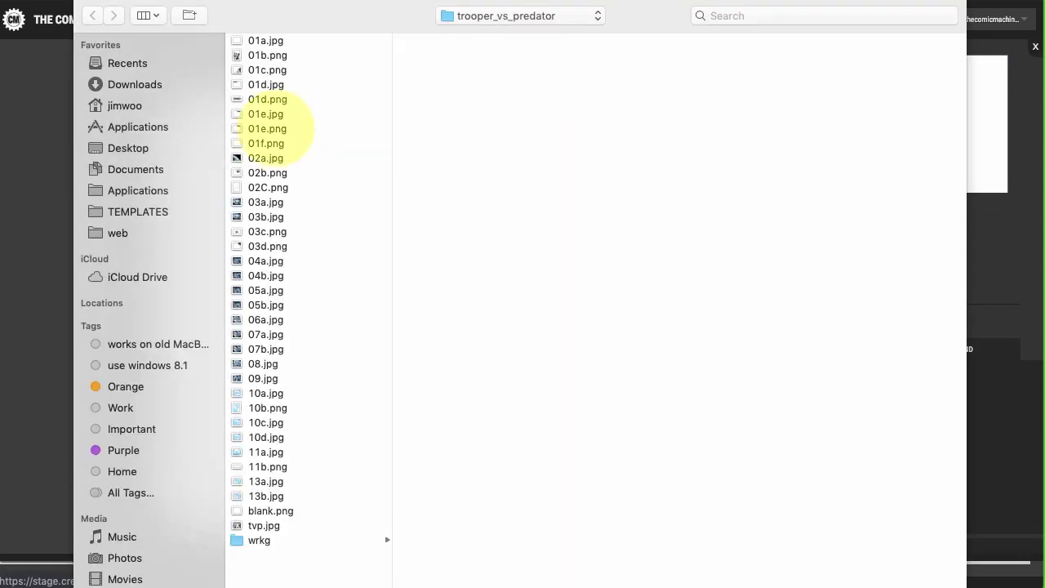
click(269, 85)
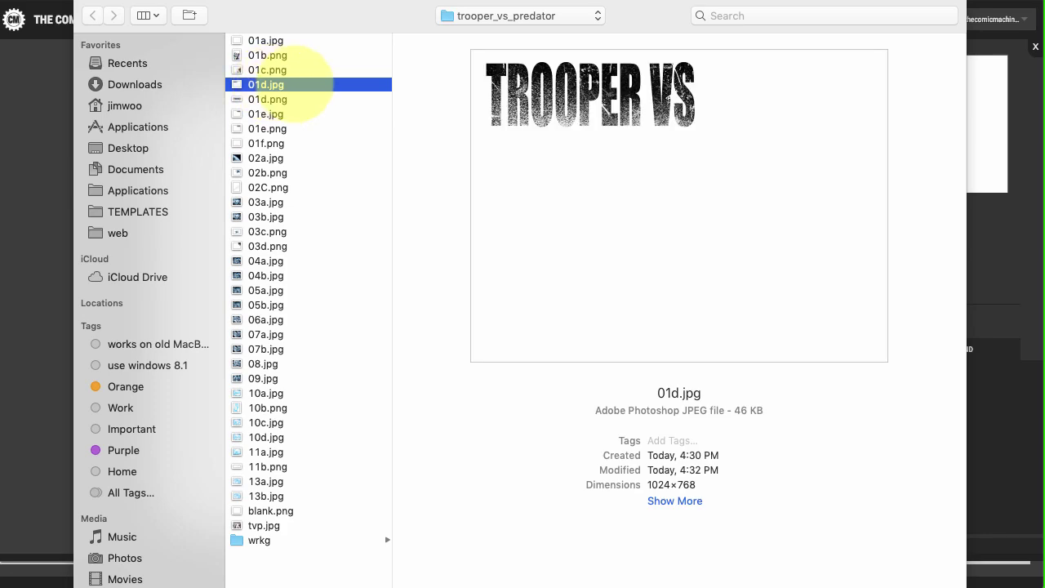
key(Return)
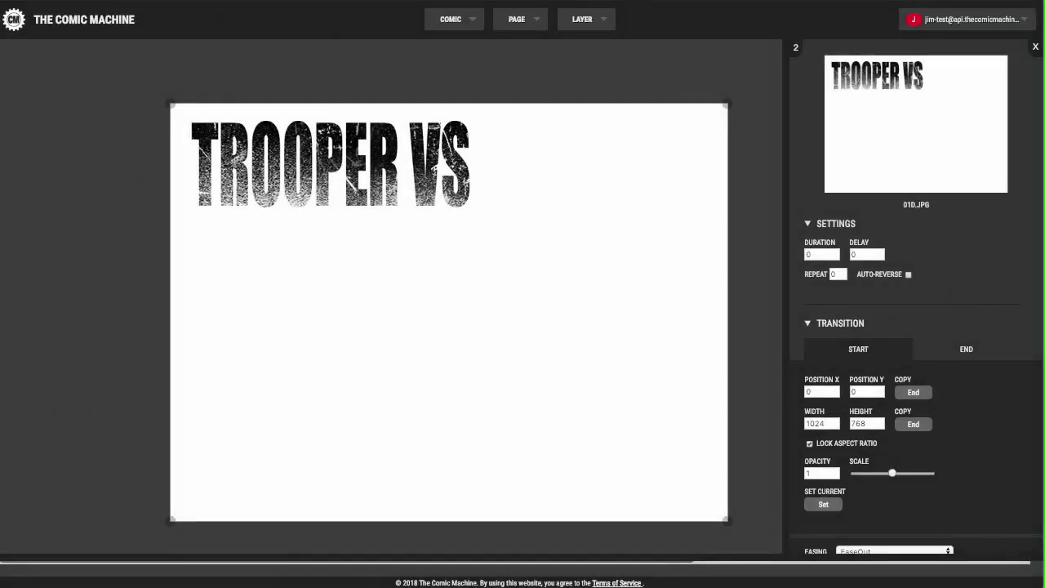
click(903, 175)
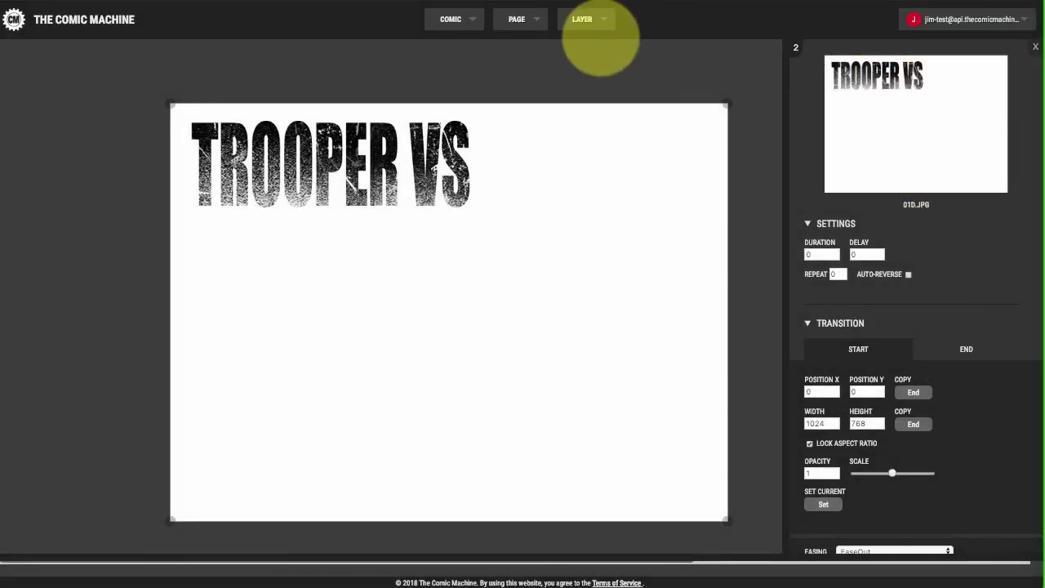
- Add the PREDATOR title image 01e.png as a layer directly above the 01d.jpg layer
click(581, 21)
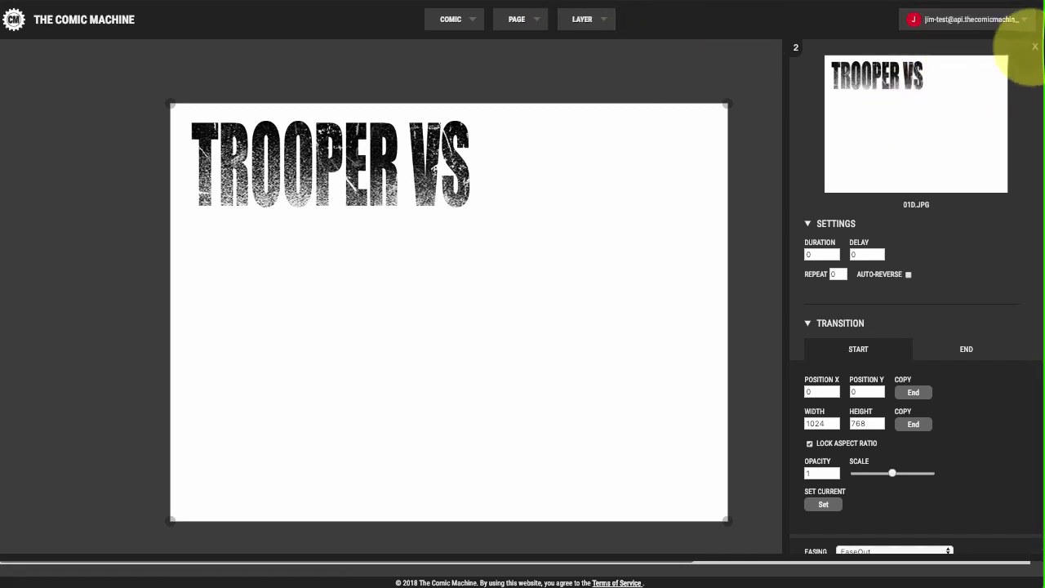
click(1034, 47)
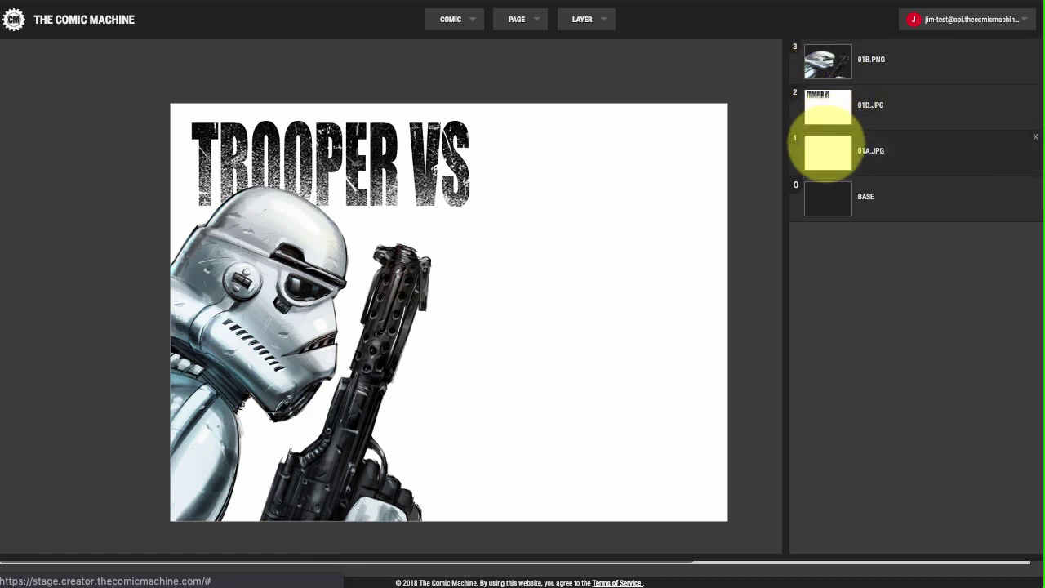
click(831, 110)
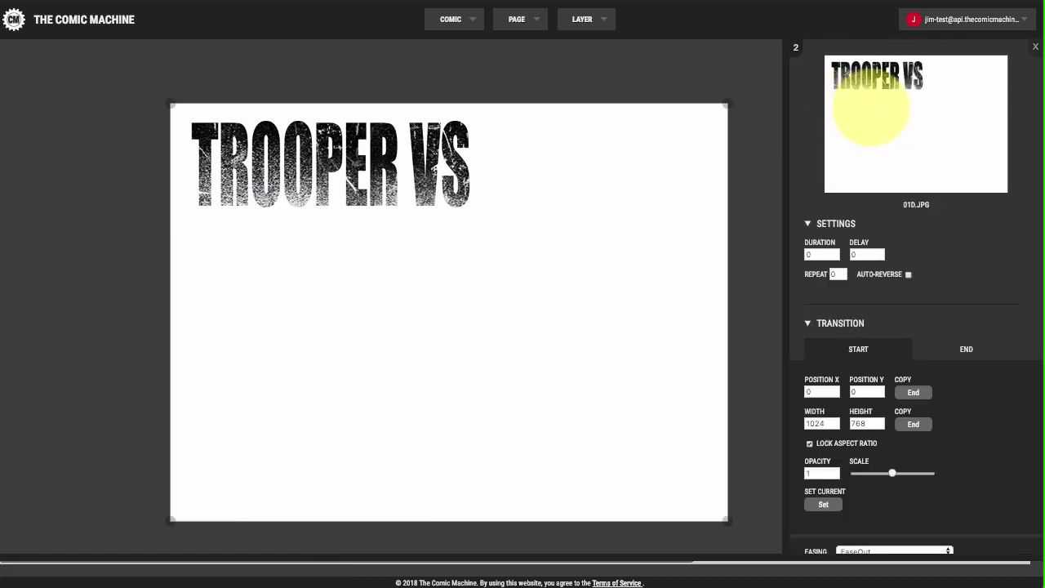
click(583, 19)
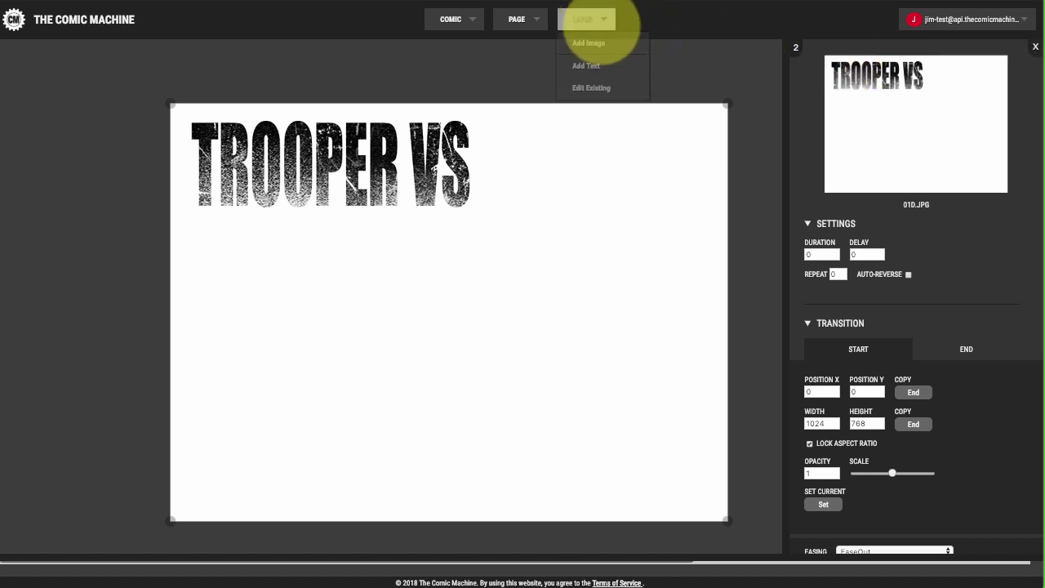
click(588, 44)
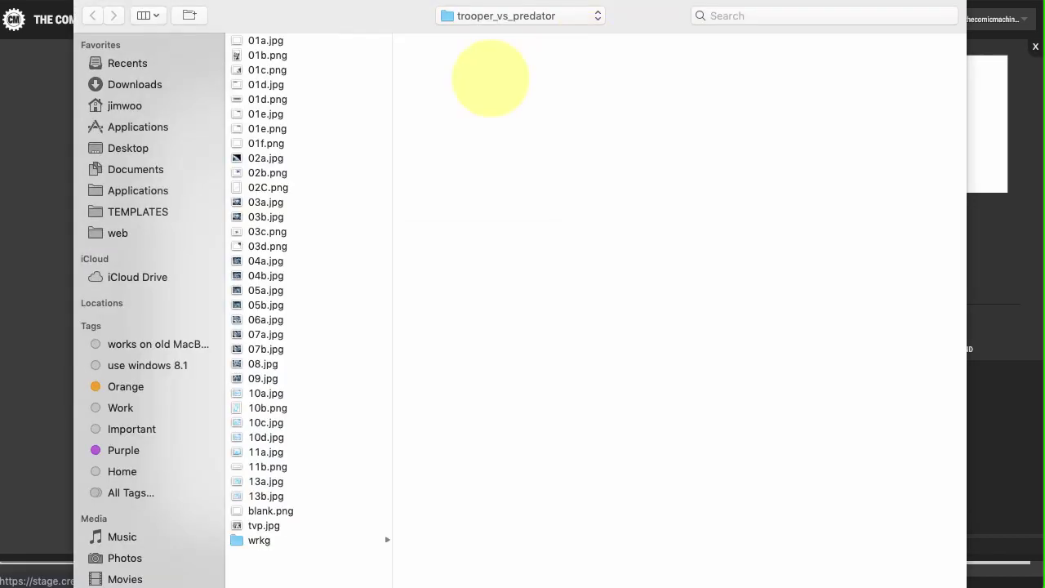
click(254, 84)
click(254, 99)
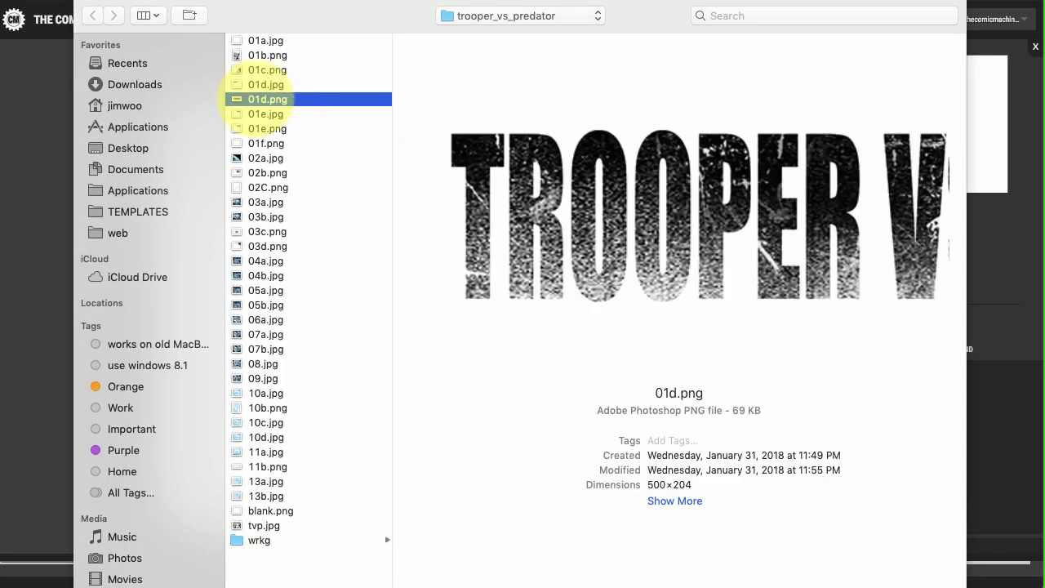
click(255, 128)
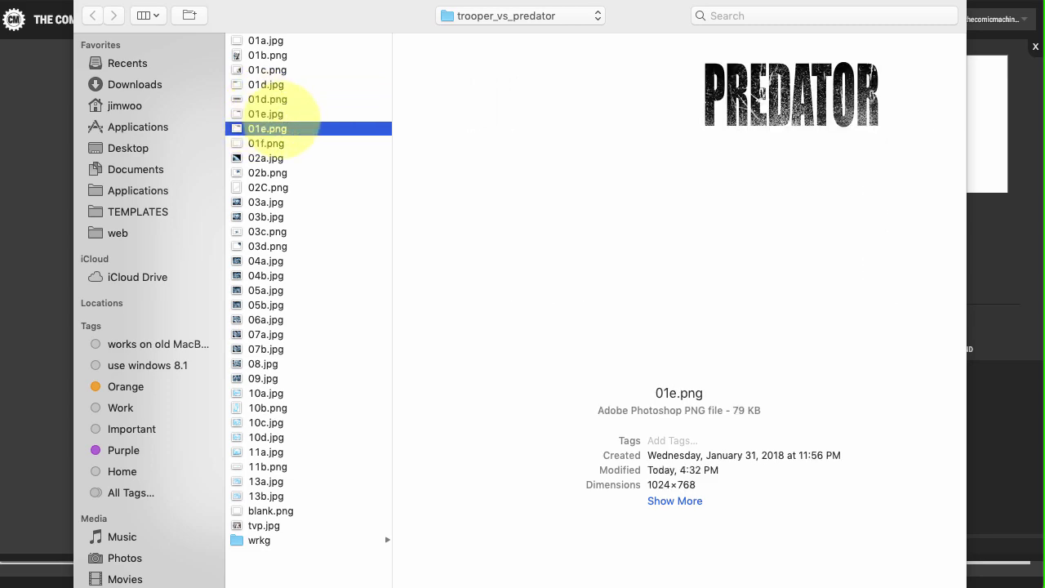
key(Return)
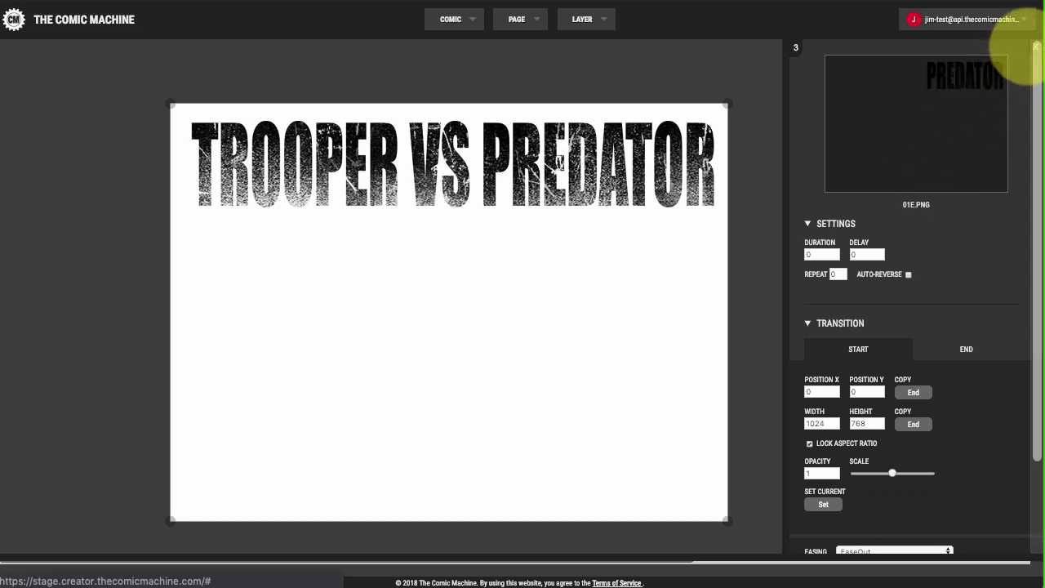
- Return to the layer list and add the predator image 01c.png as a new layer on top of the stack
click(1030, 40)
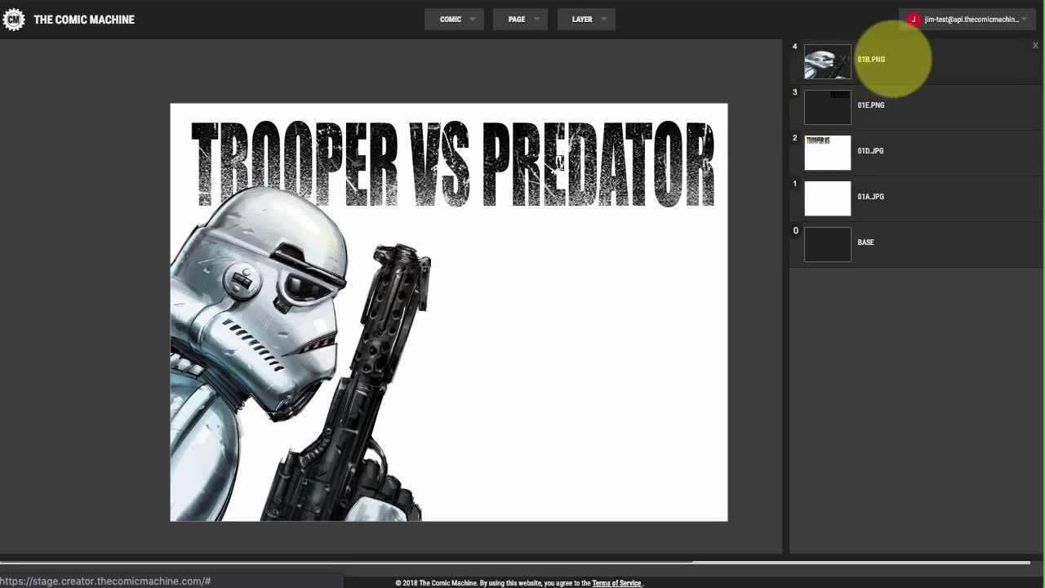
click(583, 19)
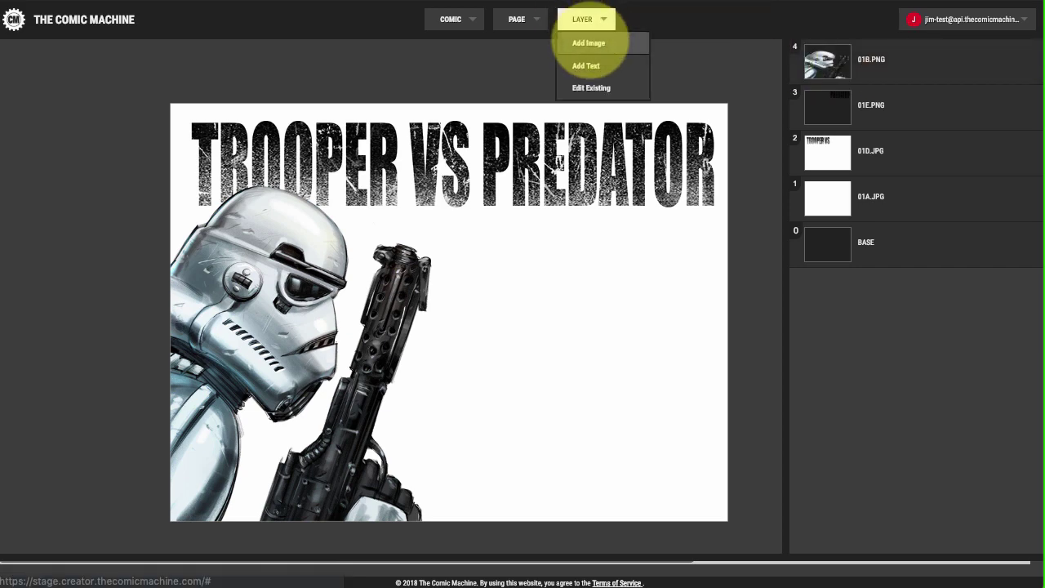
click(588, 42)
click(267, 98)
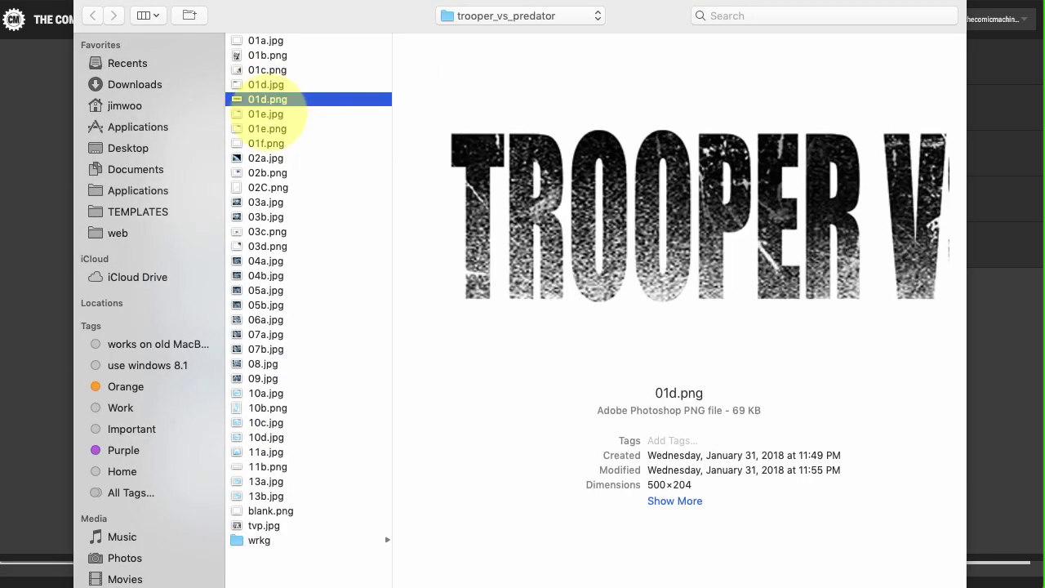
click(265, 113)
click(267, 128)
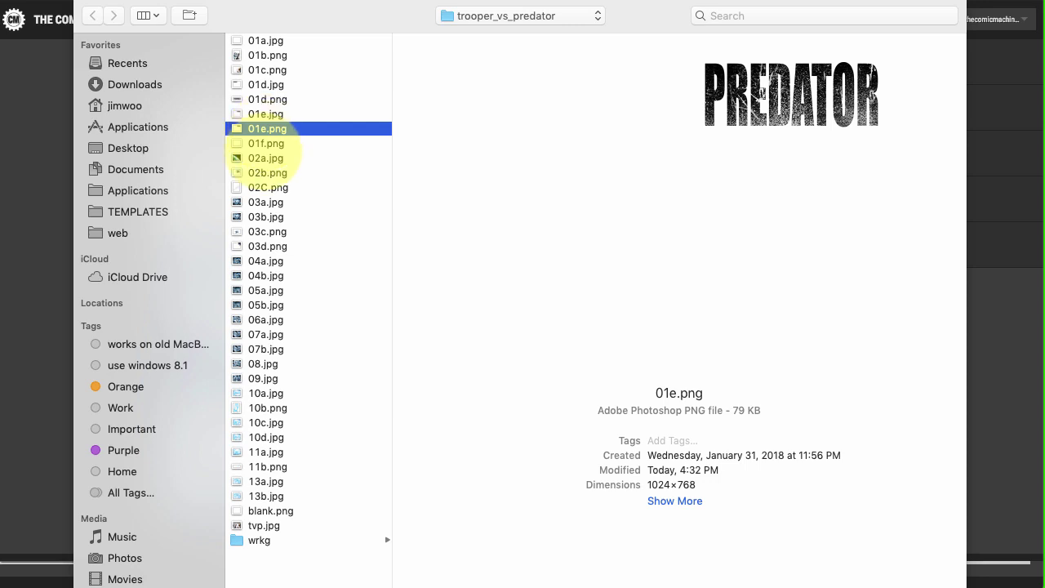
click(267, 99)
click(267, 69)
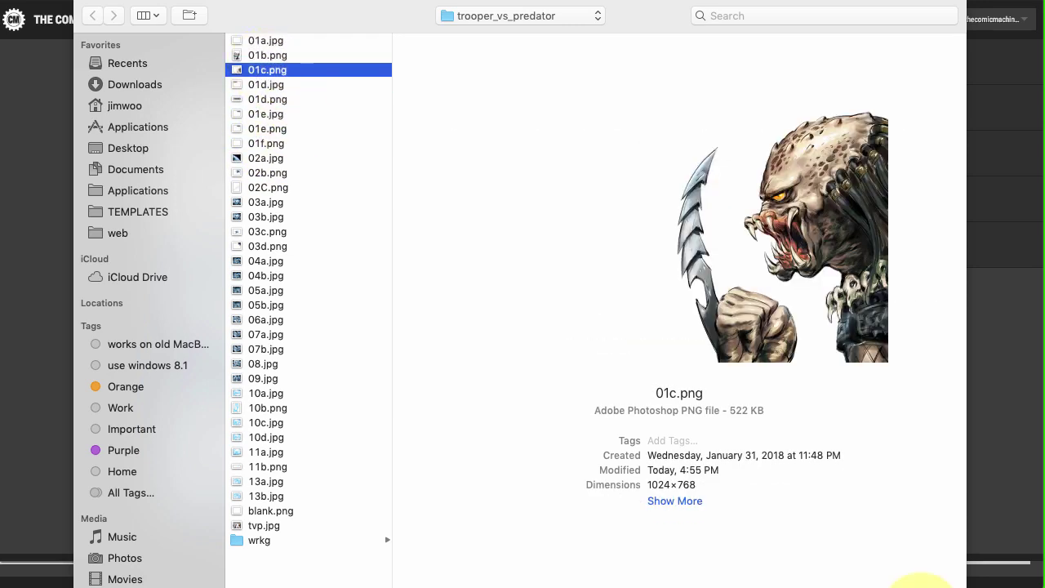
key(Return)
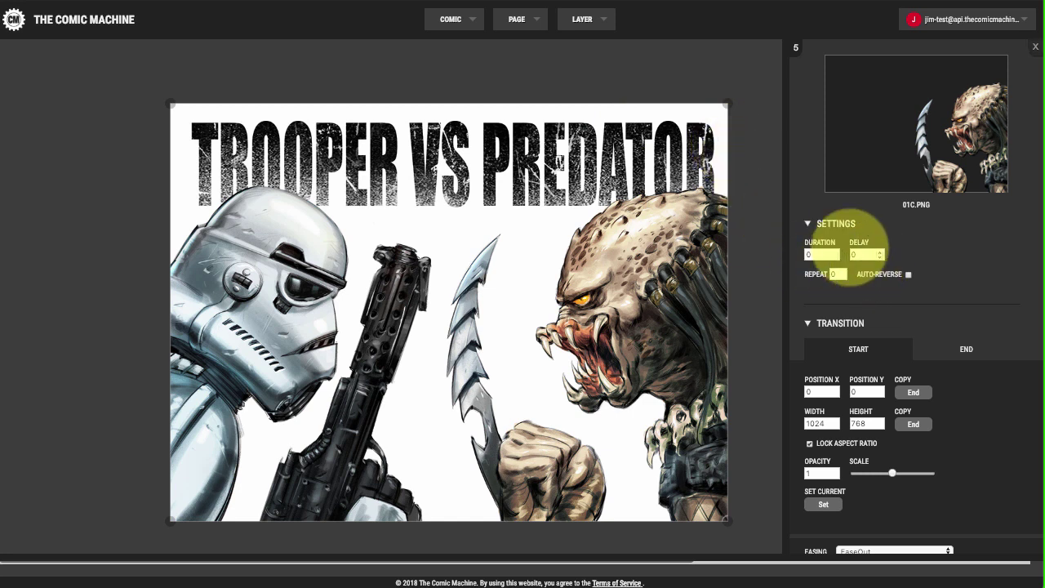
- Preview the page with all of its layers, and close the preview
click(515, 19)
click(522, 63)
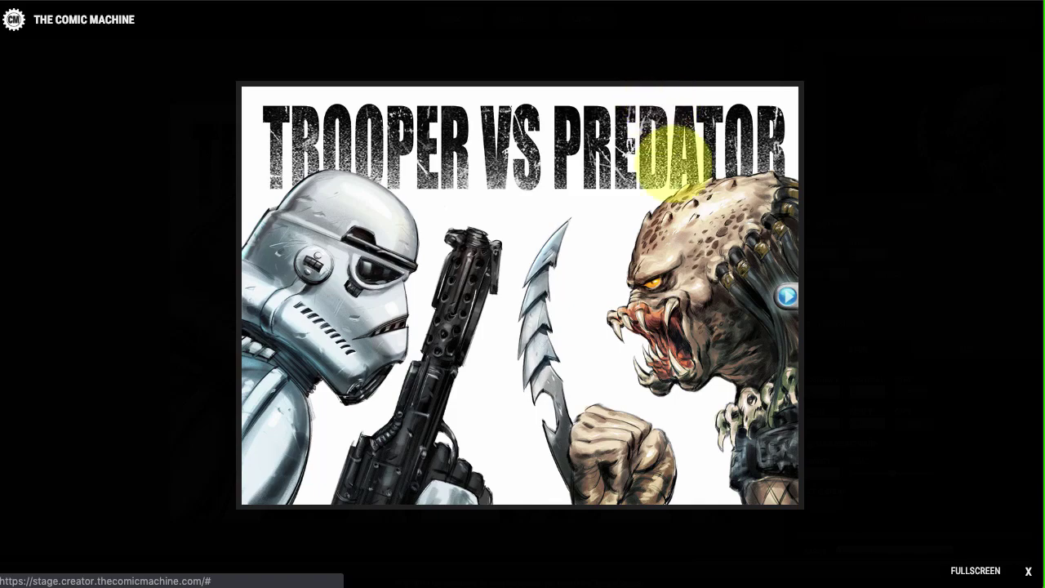
click(1025, 570)
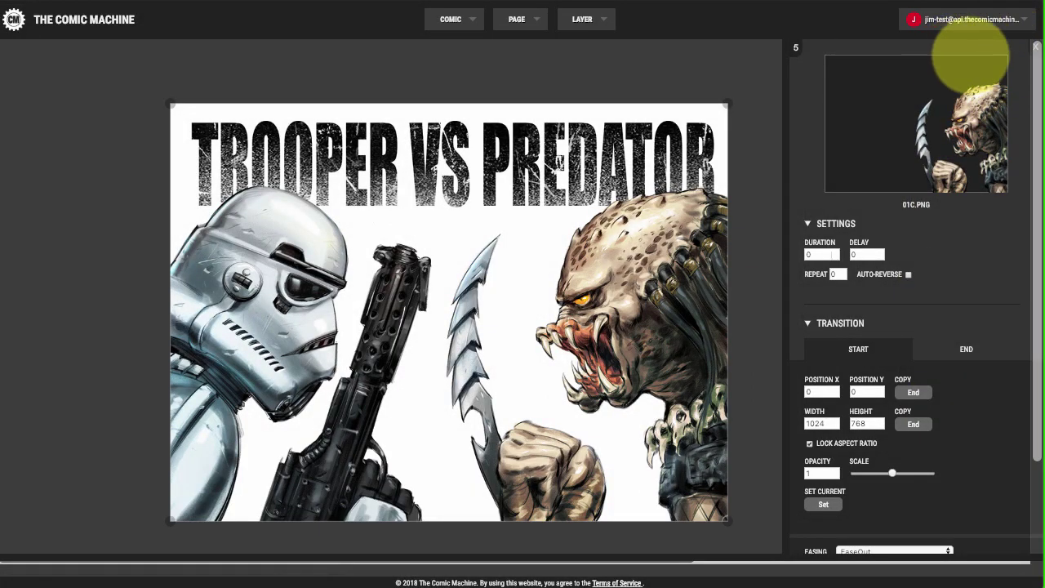
- Open the 01d.jpg title layer and compare its Start and End transition settings
click(1033, 47)
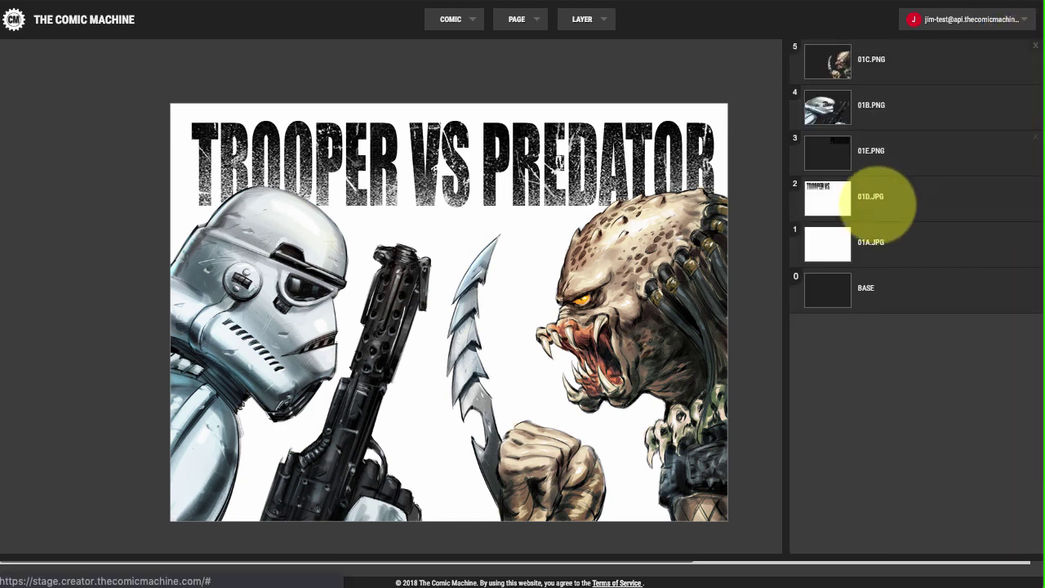
click(849, 198)
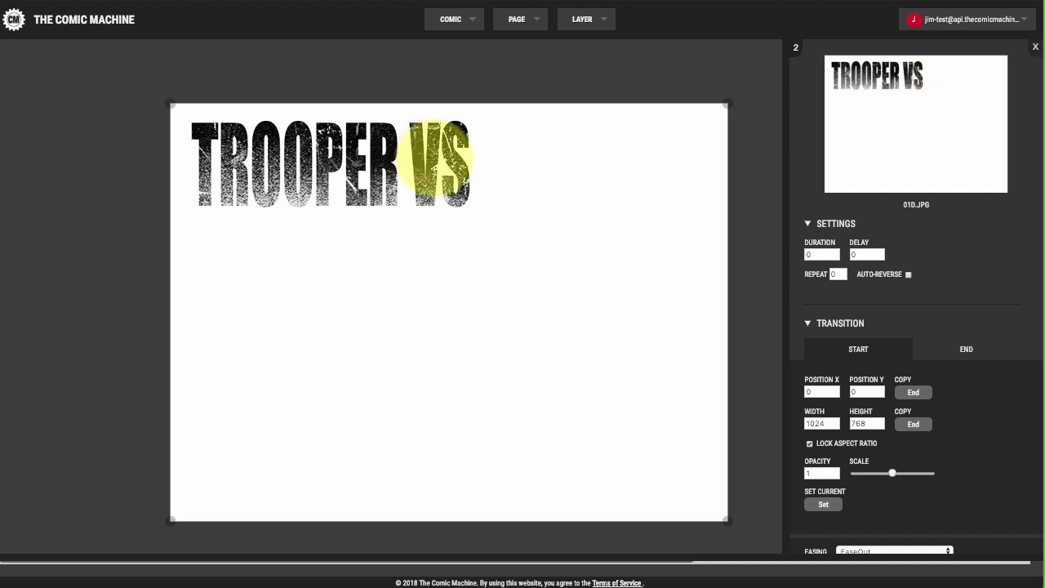
click(949, 346)
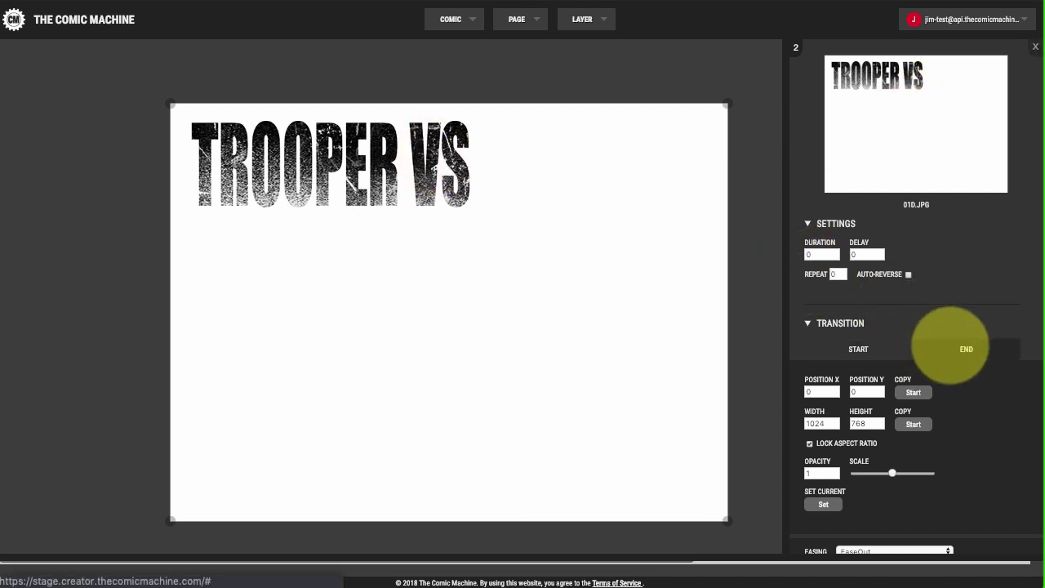
click(957, 347)
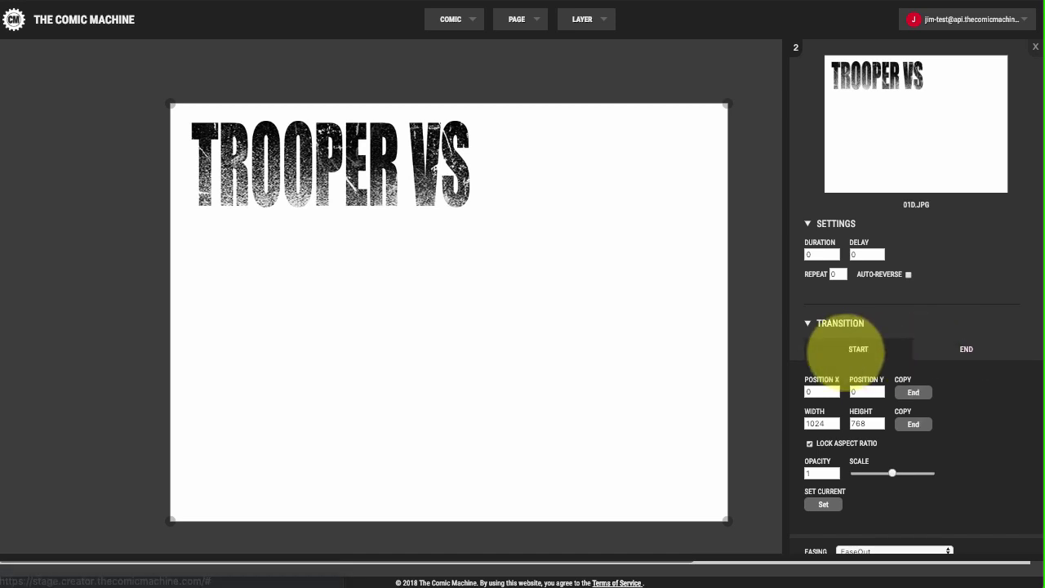
click(872, 347)
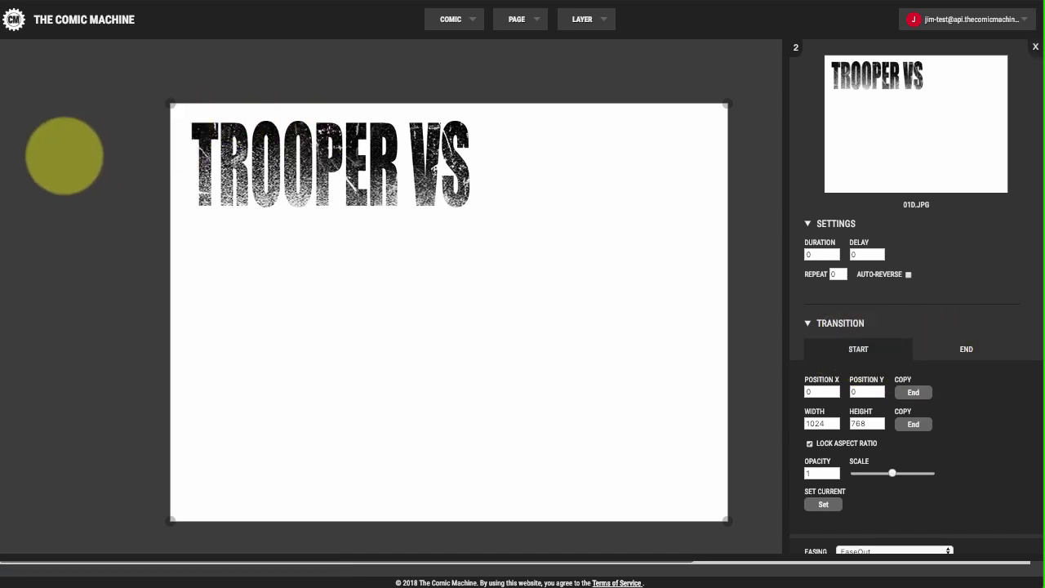
click(966, 348)
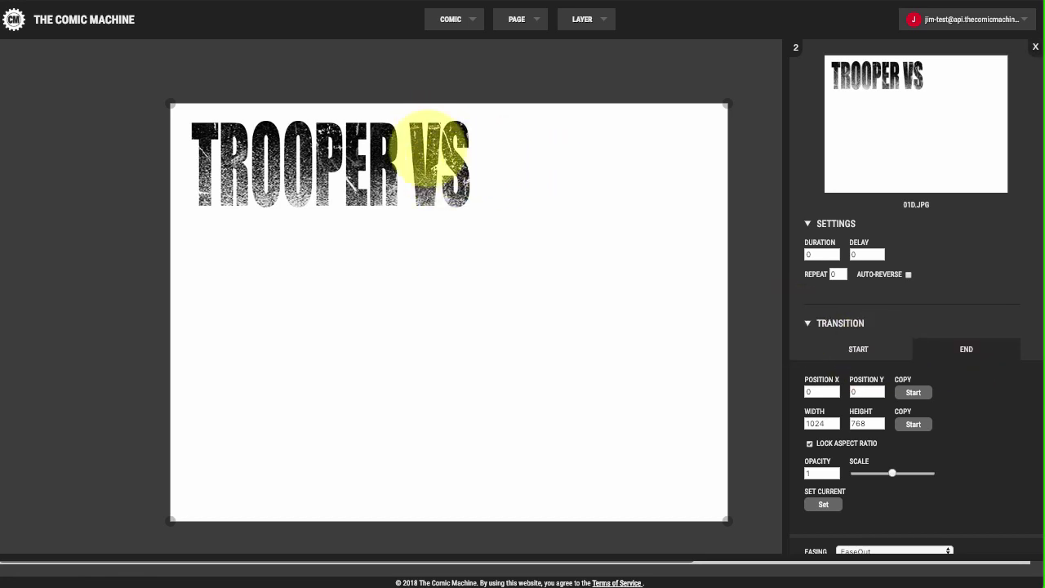
click(968, 349)
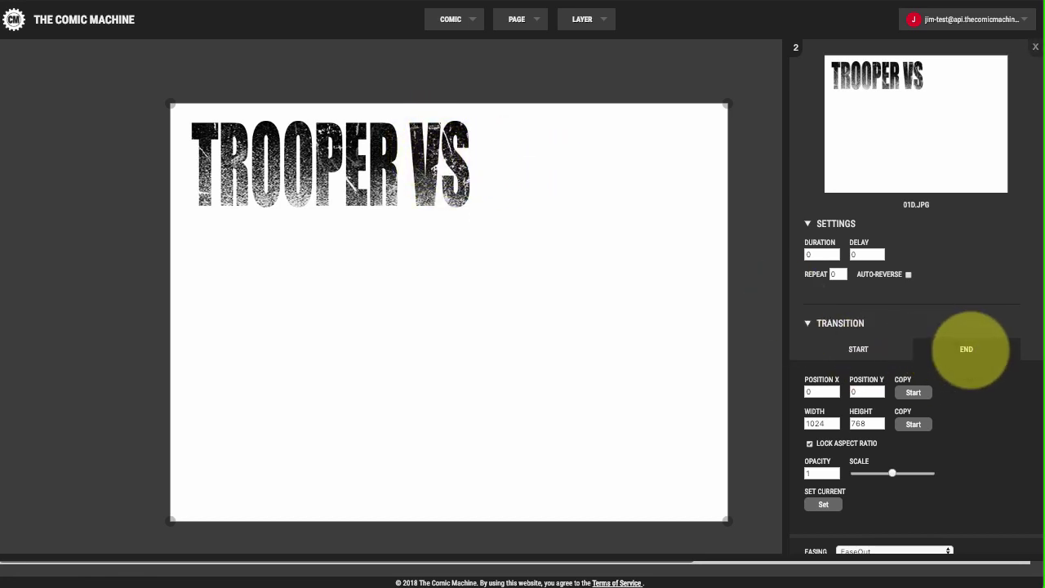
click(858, 349)
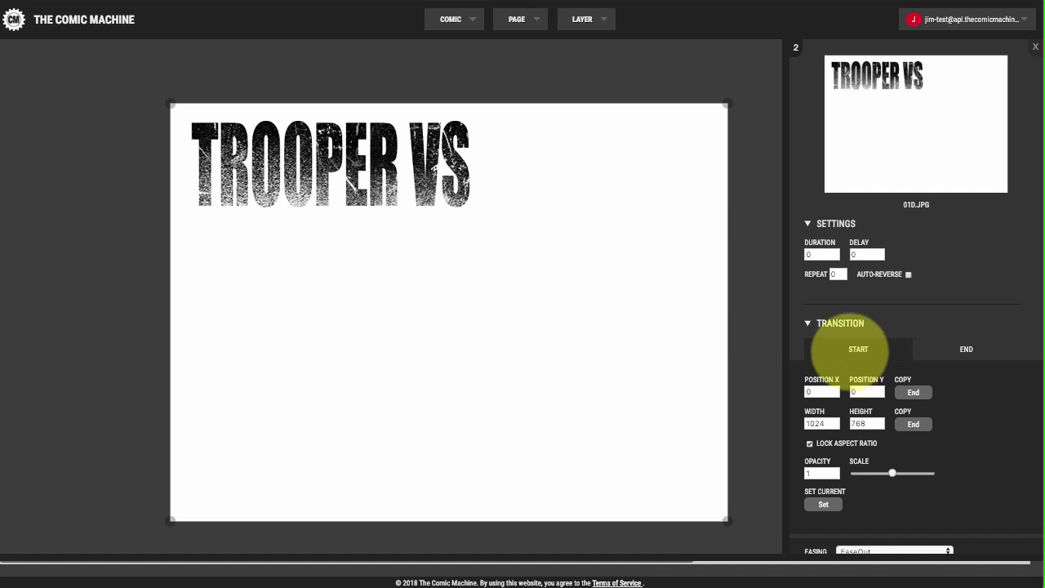
- Move the 01d.jpg title's Start position off the page's left side to X about -561, and set its Position Y to 0
click(383, 159)
drag(384, 159, 130, 154)
drag(208, 158, 155, 154)
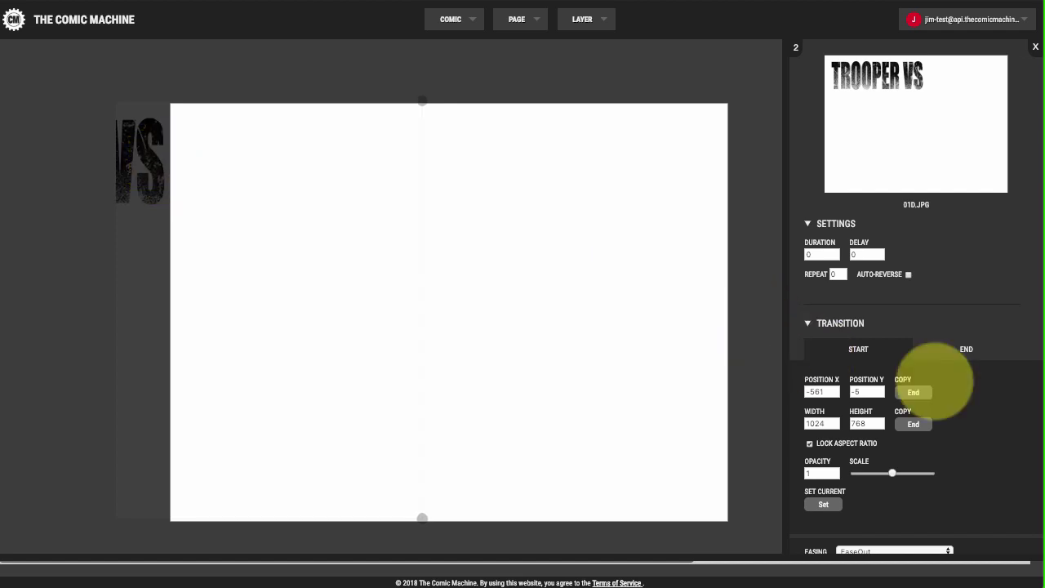
click(947, 346)
click(858, 358)
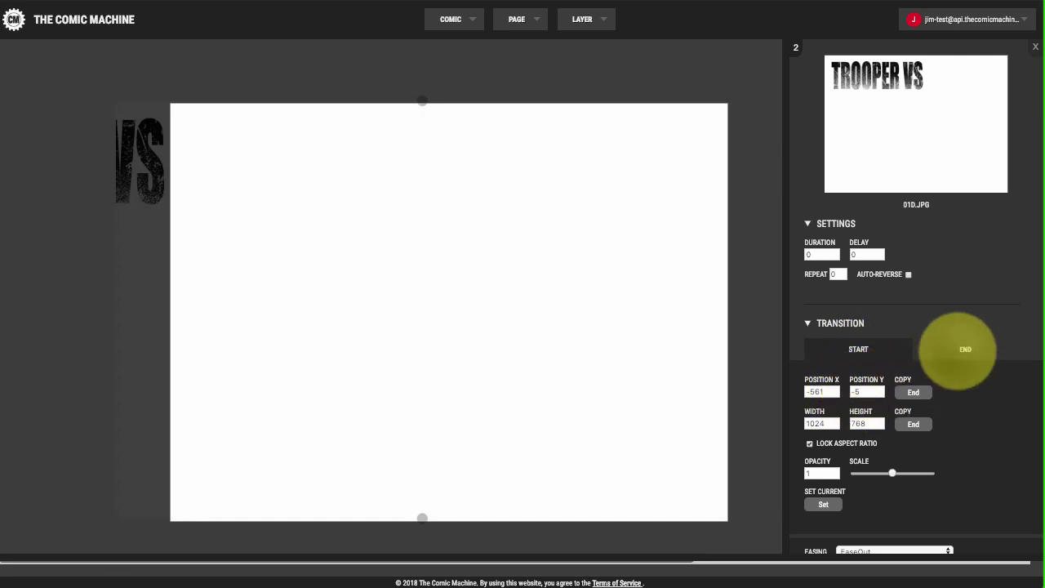
click(963, 350)
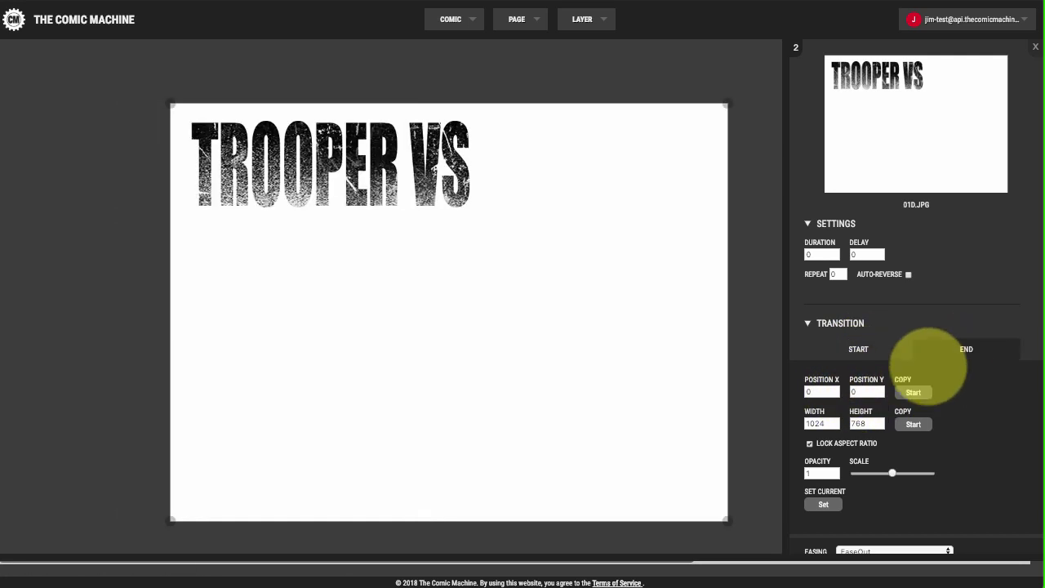
click(869, 348)
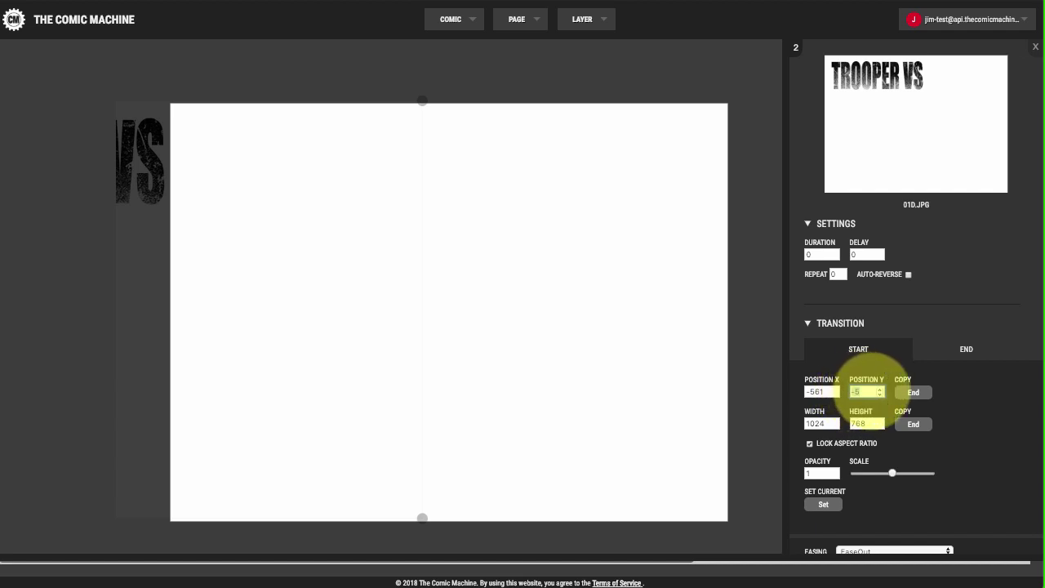
double_click(865, 392)
text(0)
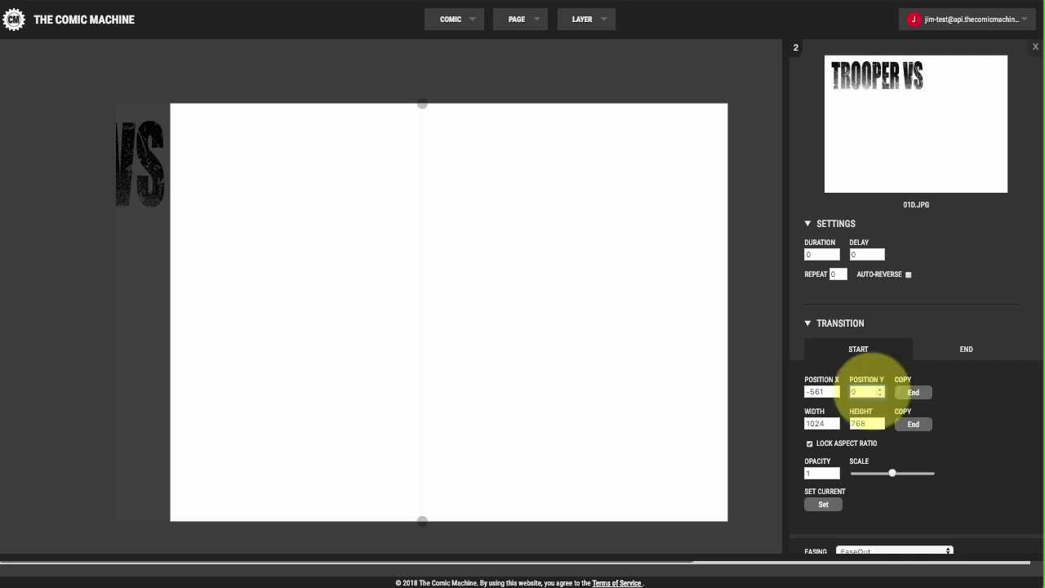
- Compare the 01d.jpg title's Start and End positions by switching repeatedly between them
click(957, 348)
click(861, 349)
click(956, 349)
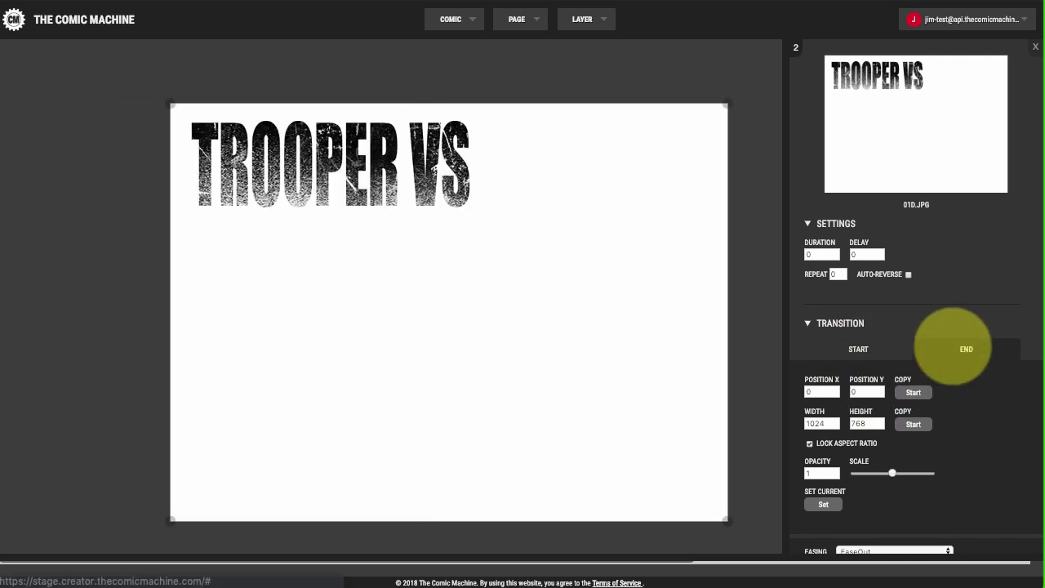
click(891, 349)
click(956, 349)
click(874, 349)
click(939, 350)
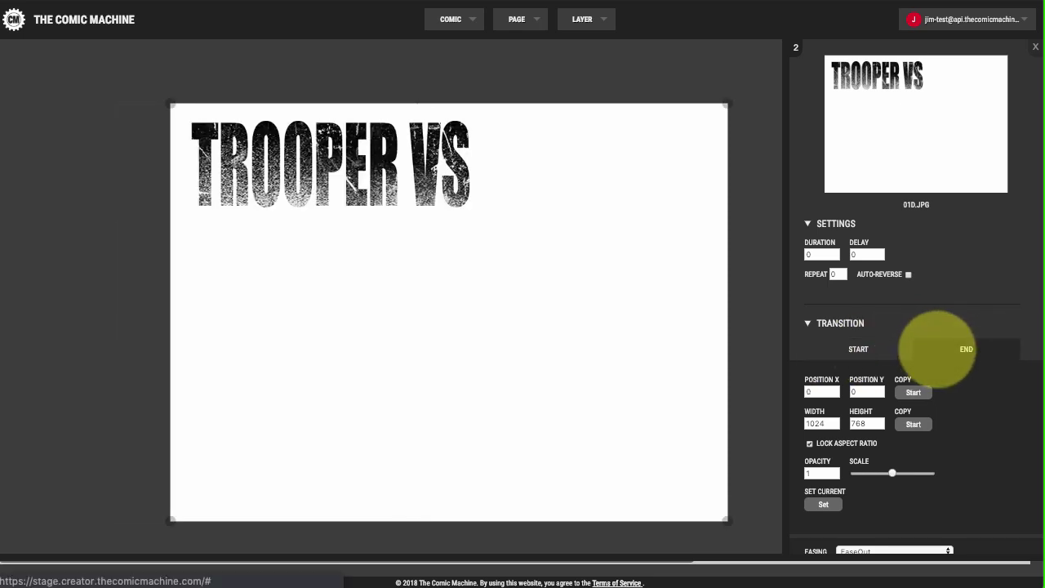
click(893, 349)
click(947, 349)
click(875, 350)
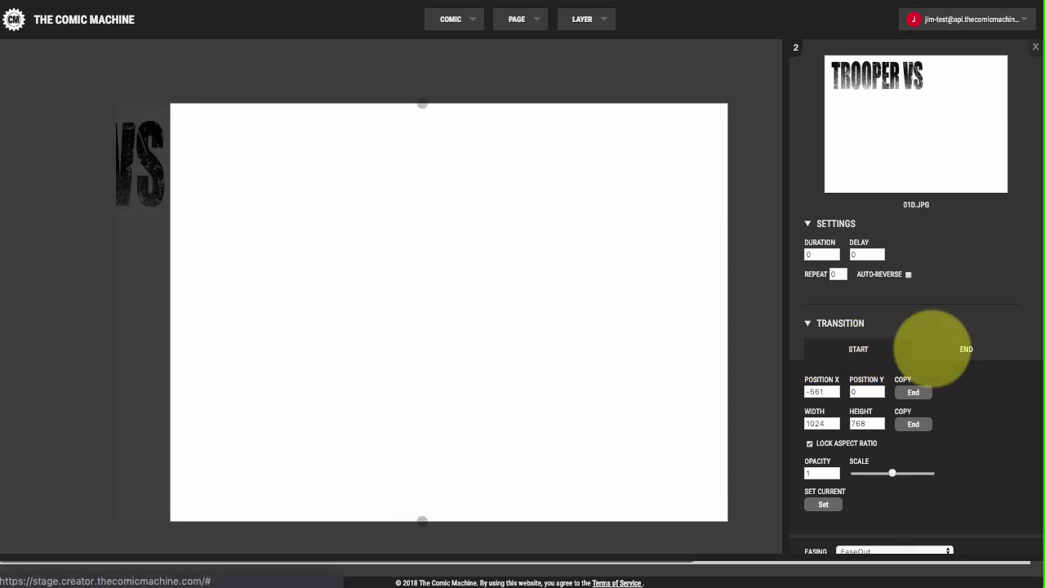
click(928, 346)
click(861, 349)
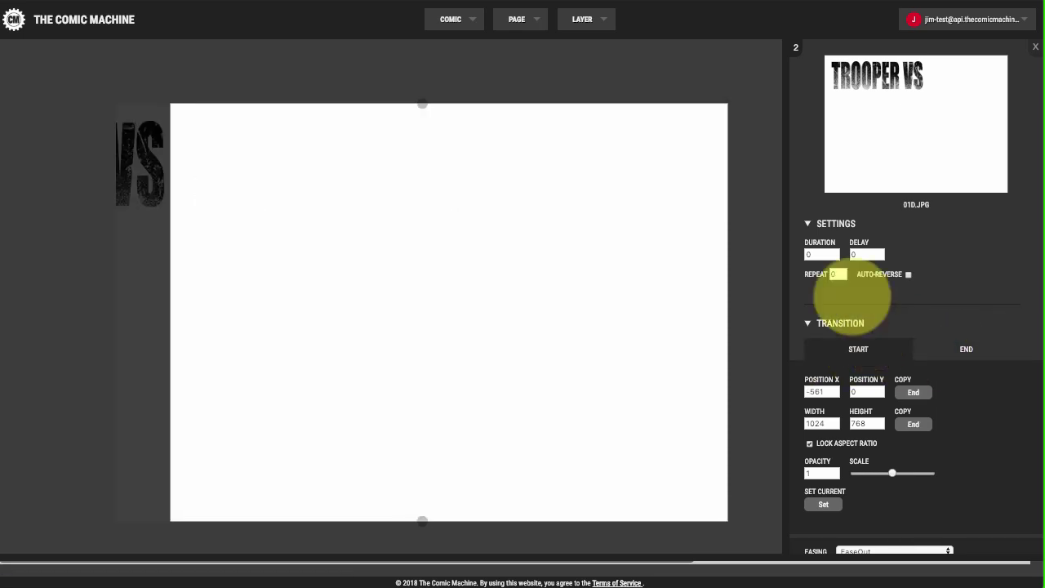
- Set the 01d.jpg layer's duration to .5 and its easing to EaseInOut
click(816, 254)
key(BackSpace)
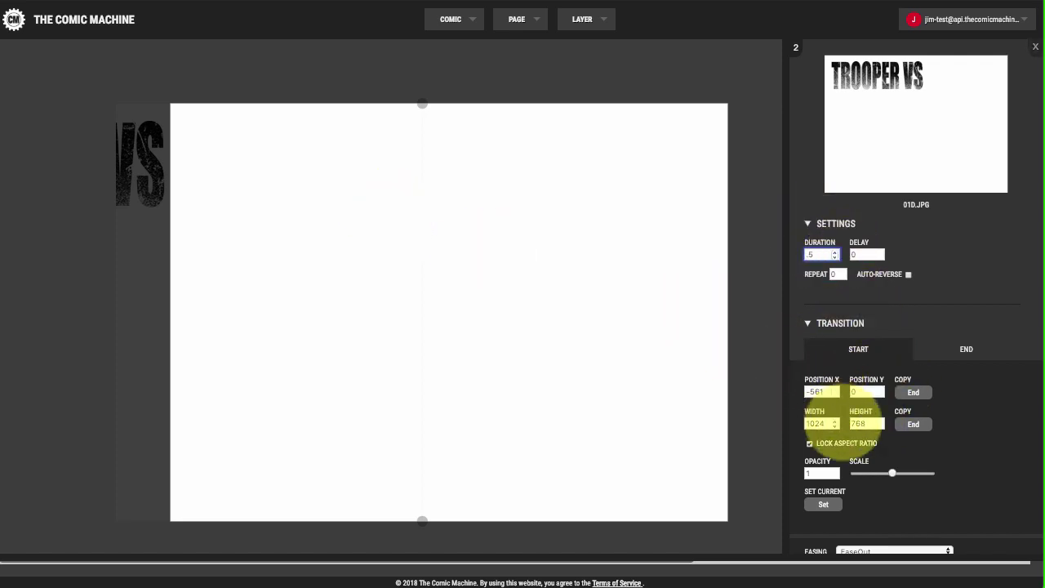
scroll(904, 474, down, 1)
click(893, 530)
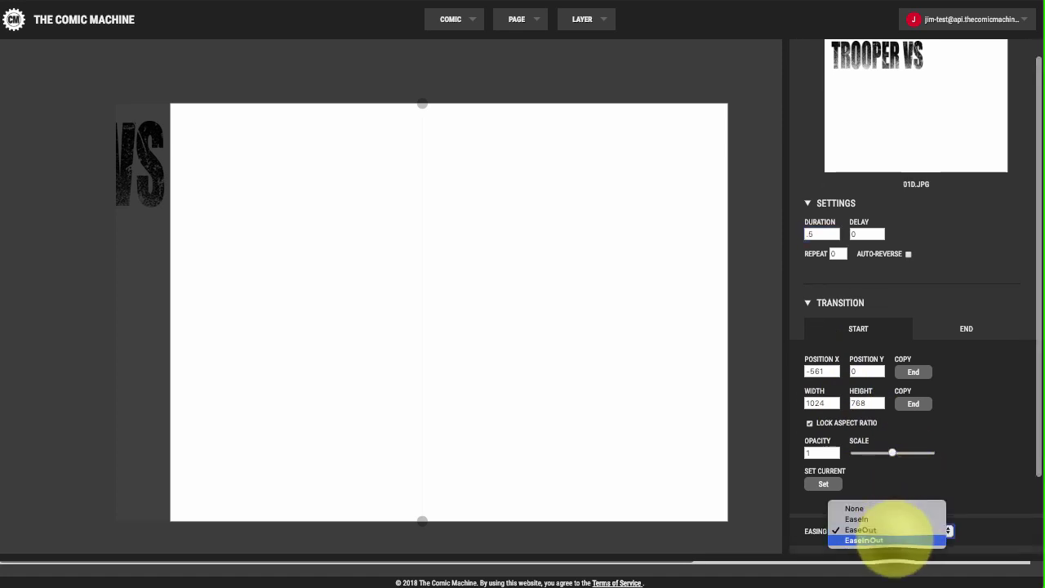
click(881, 540)
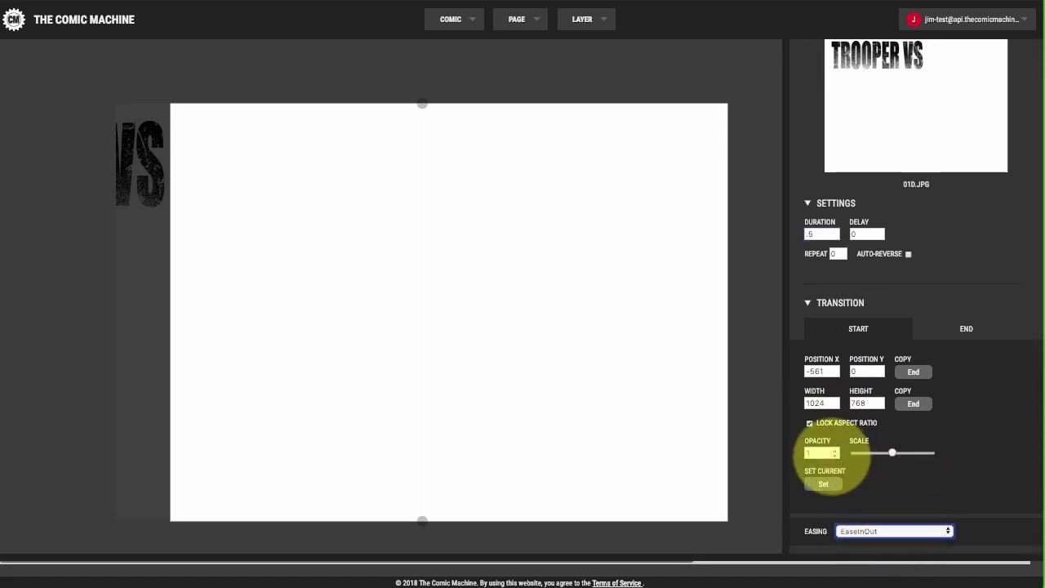
- Preview the page to check the sliding TROOPER VS title, and close the preview
click(517, 18)
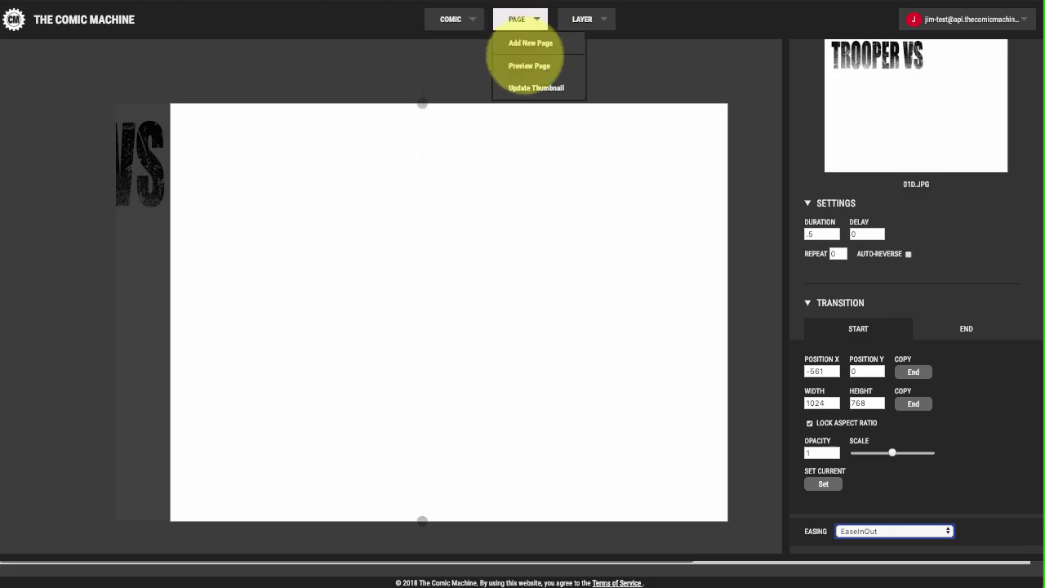
click(529, 65)
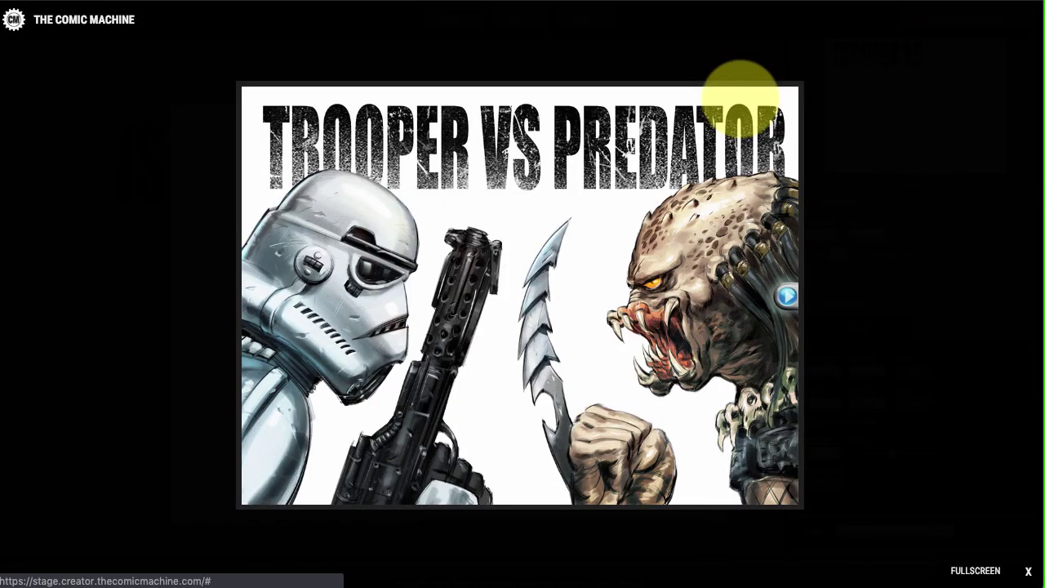
click(1027, 570)
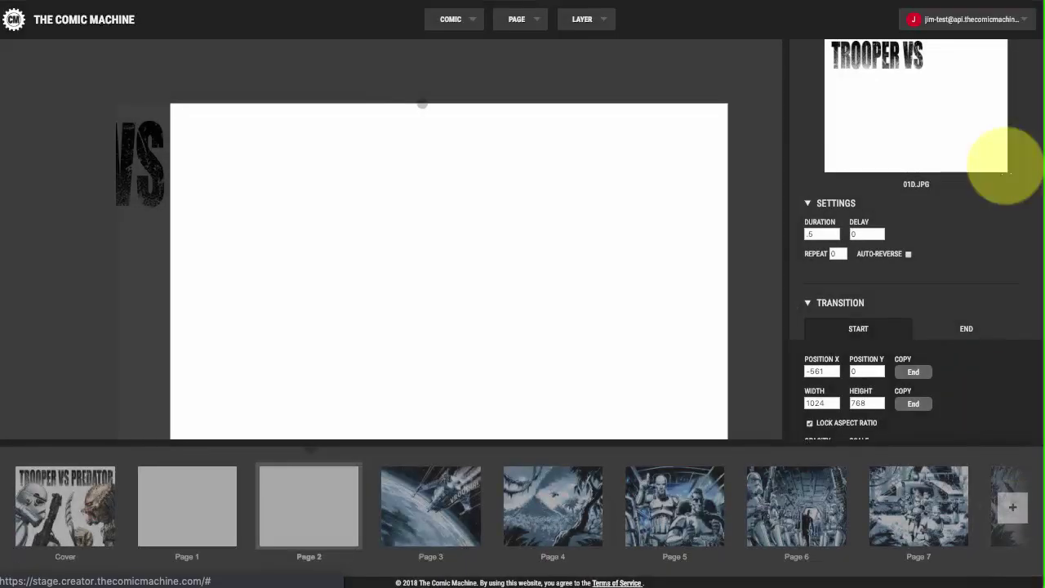
scroll(1013, 61, up, 1)
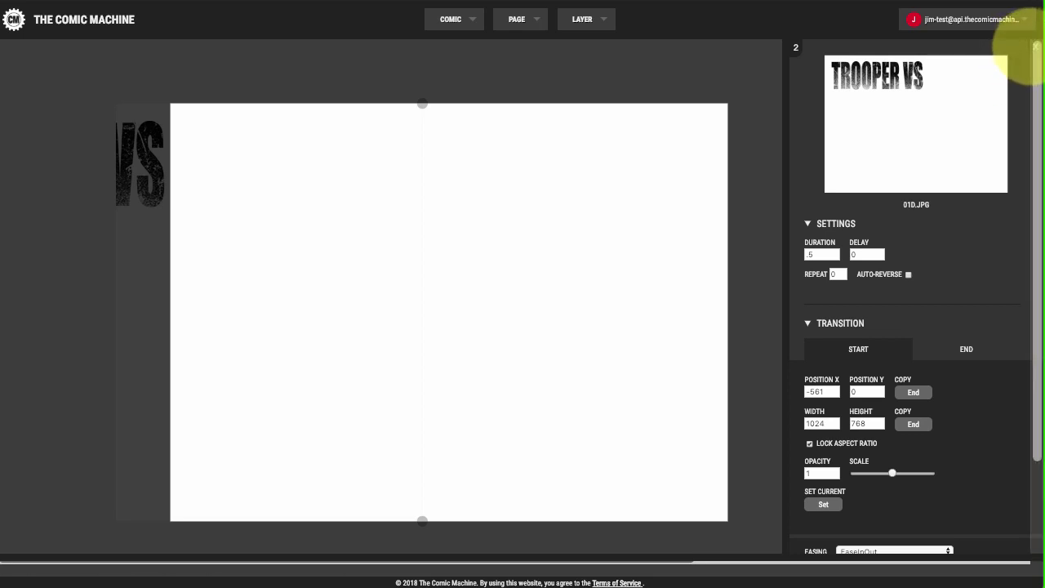
- Return to the layer list, open the 01e.png PREDATOR title layer and set its duration to .5
click(1030, 46)
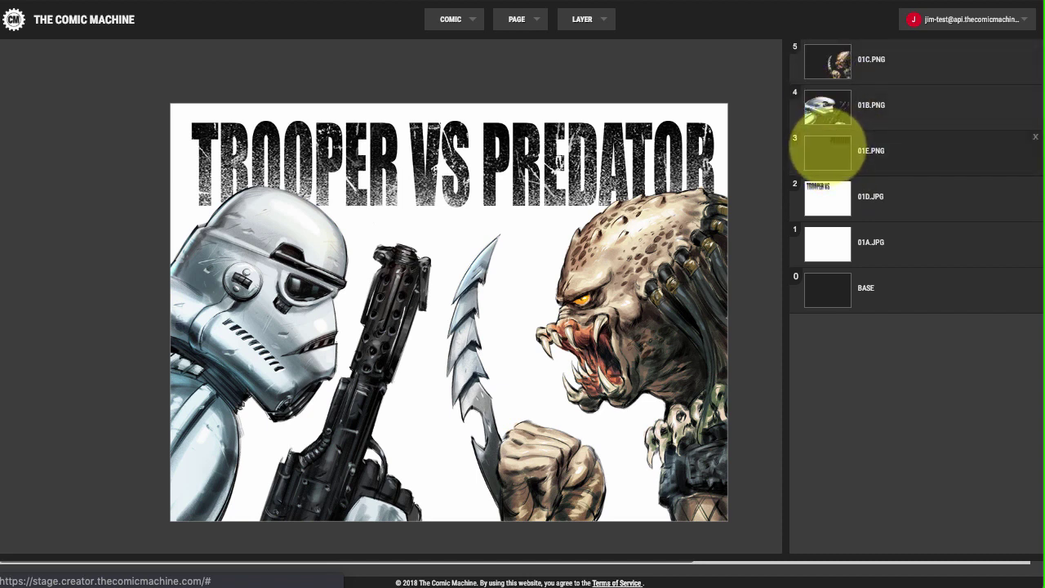
click(828, 152)
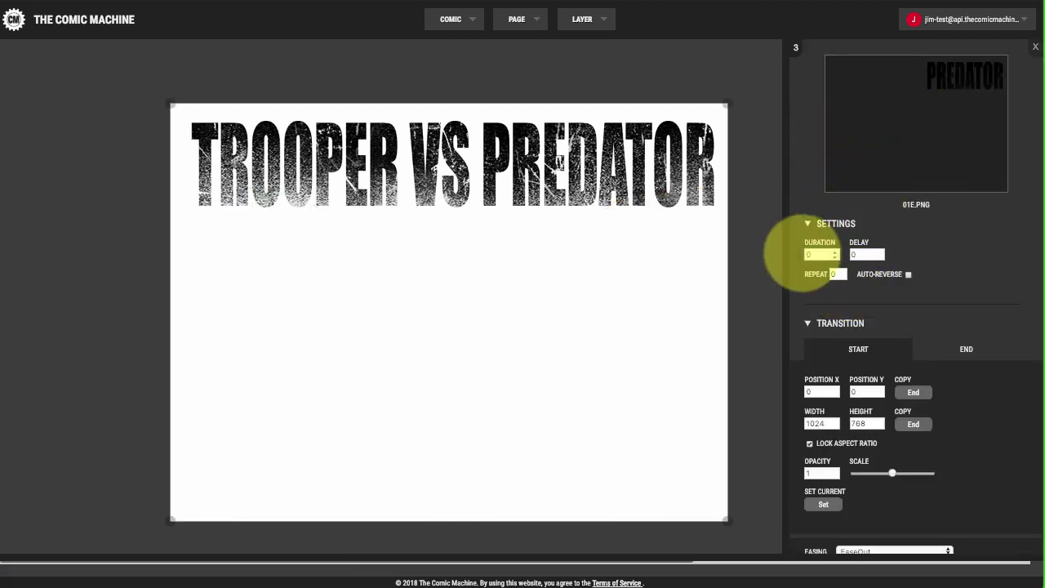
click(816, 254)
text(.5)
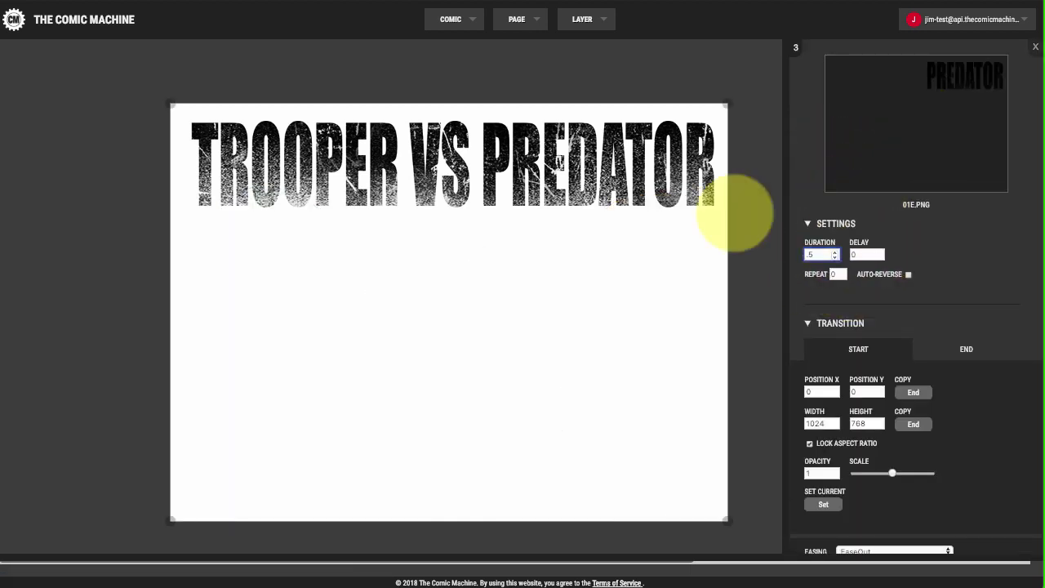
- Move the PREDATOR title's Start position off the page's right side to X about 466, with Y 0, and choose EaseInOut easing
drag(581, 170, 779, 178)
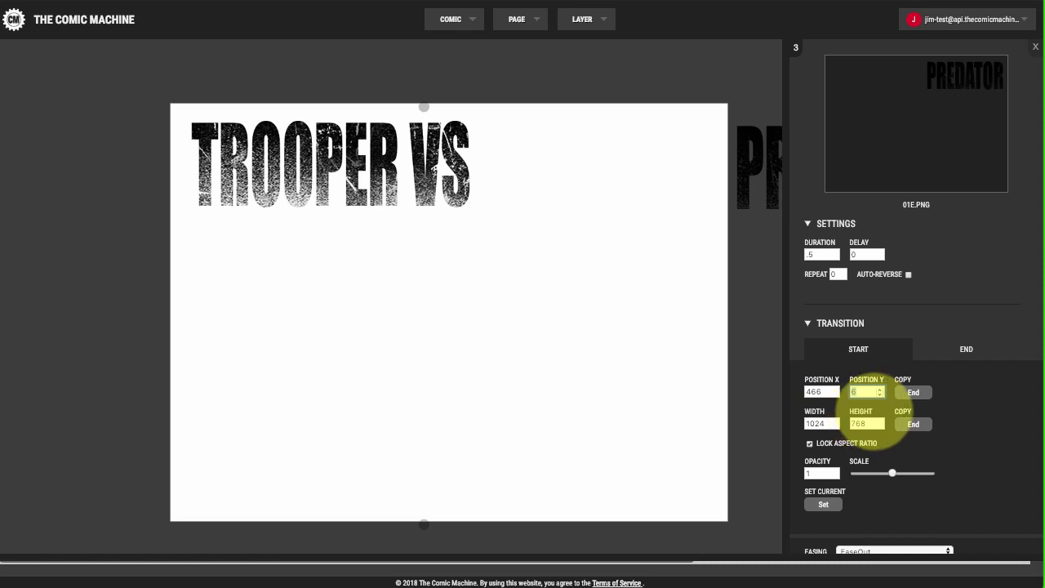
text(0)
scroll(869, 415, down, 4)
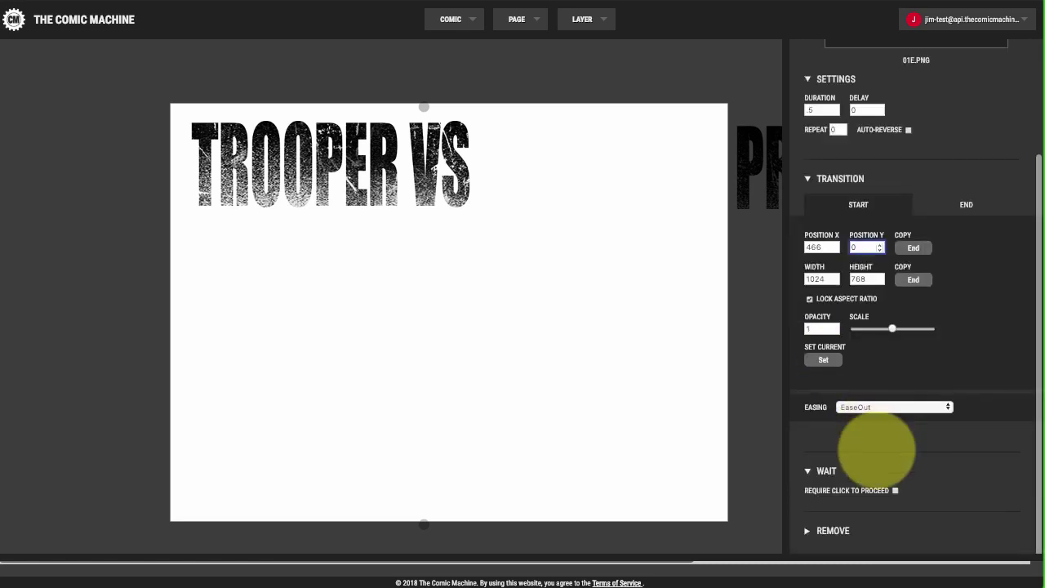
click(890, 406)
click(878, 415)
scroll(881, 420, up, 4)
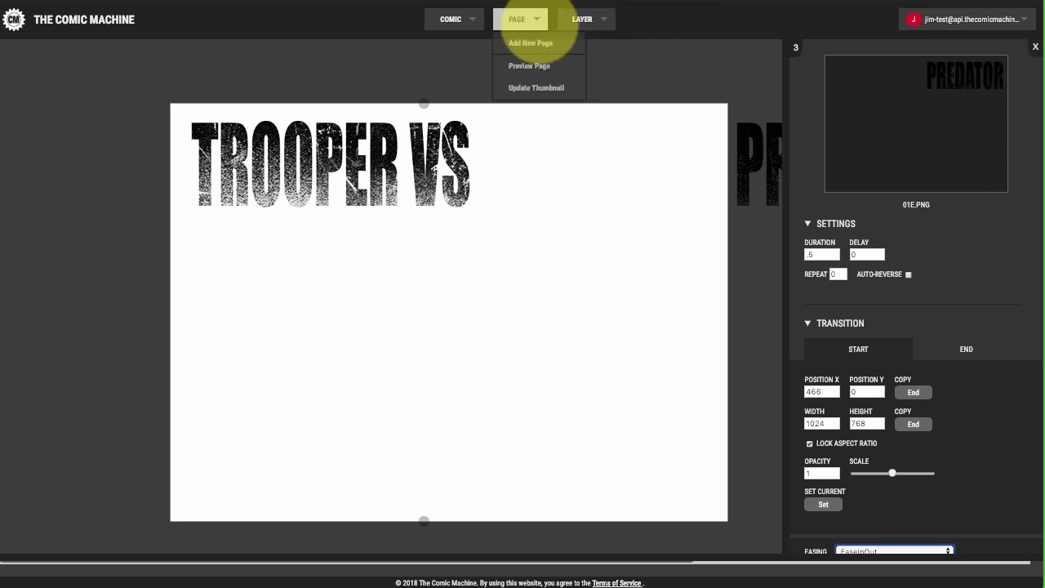
- Compare the PREDATOR title's Start and End positions, preview the page and close the preview
click(952, 350)
click(859, 347)
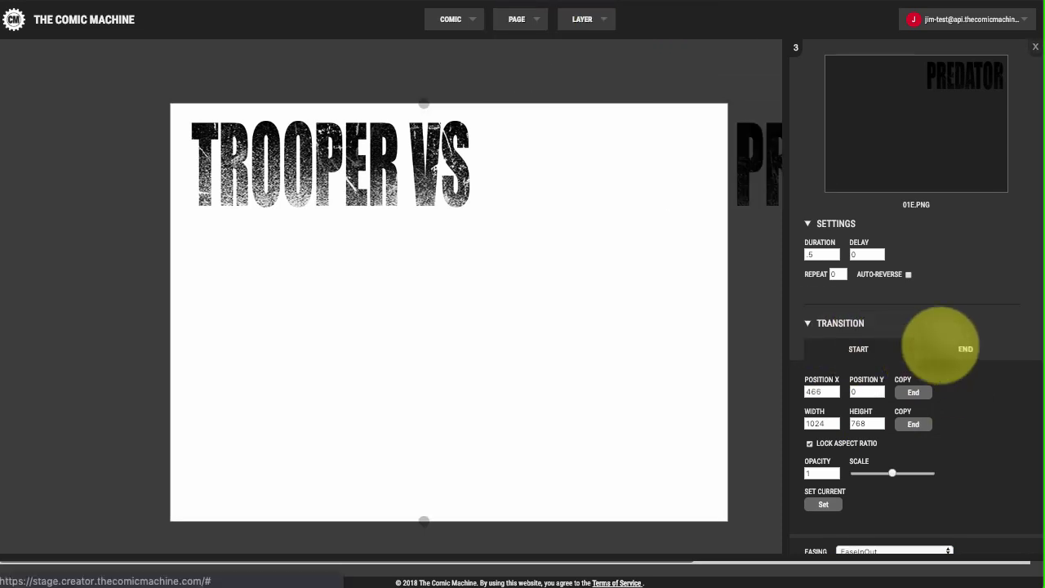
click(951, 347)
click(894, 349)
mouse_move(524, 41)
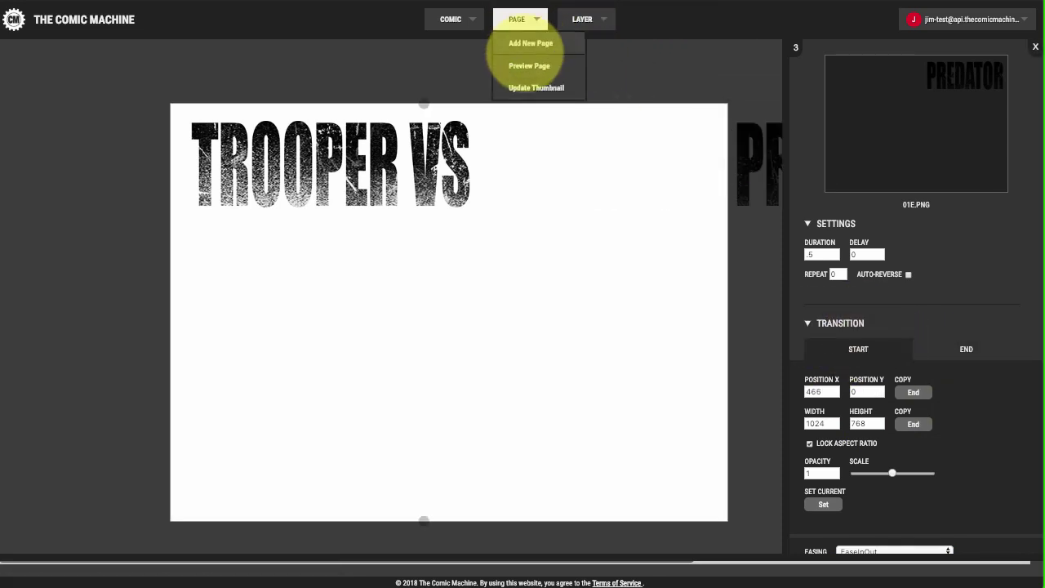
click(523, 65)
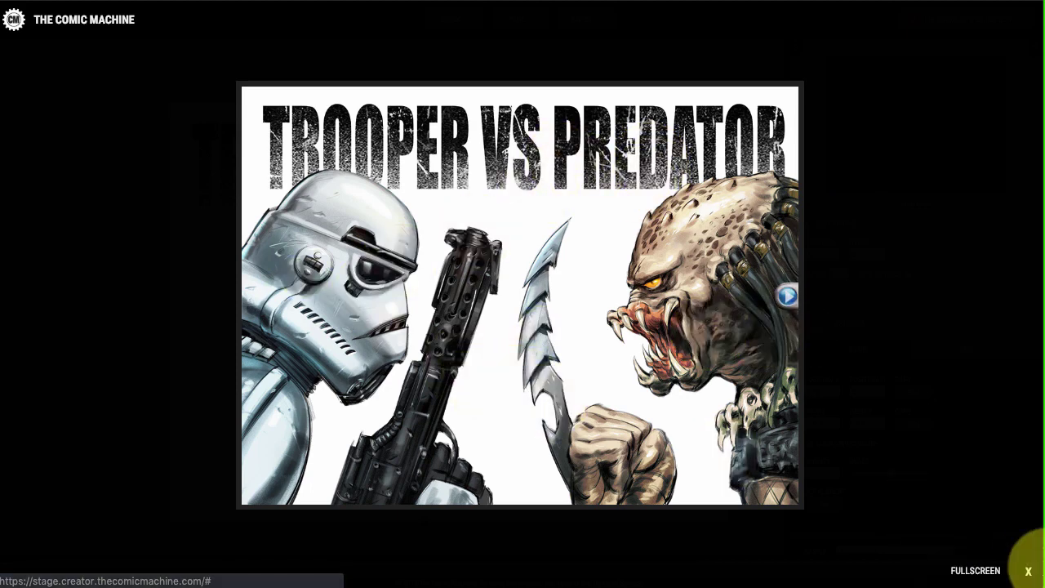
click(1028, 571)
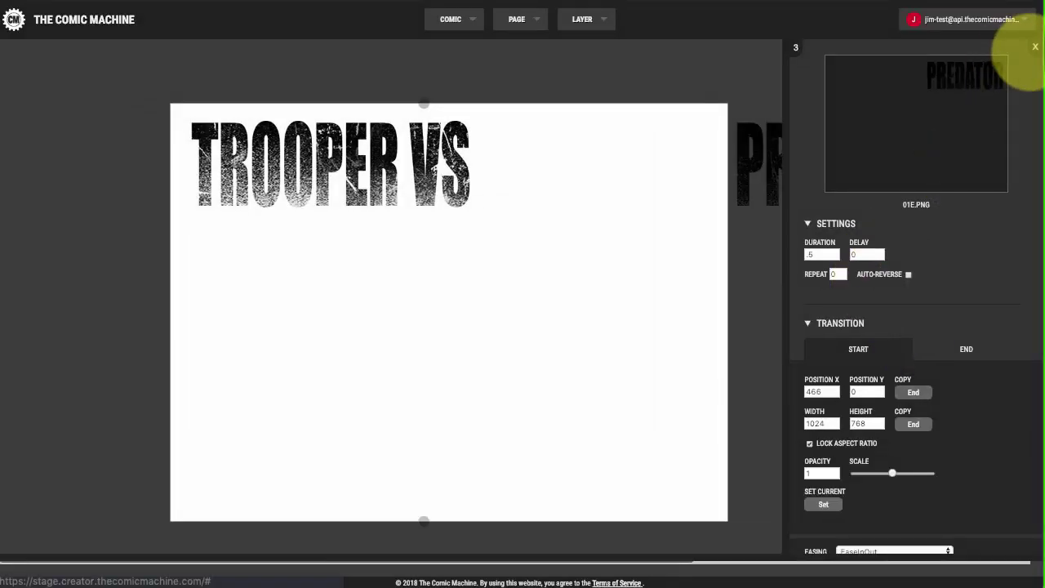
- Return to the layer list and open the 01b.png trooper layer
click(1034, 47)
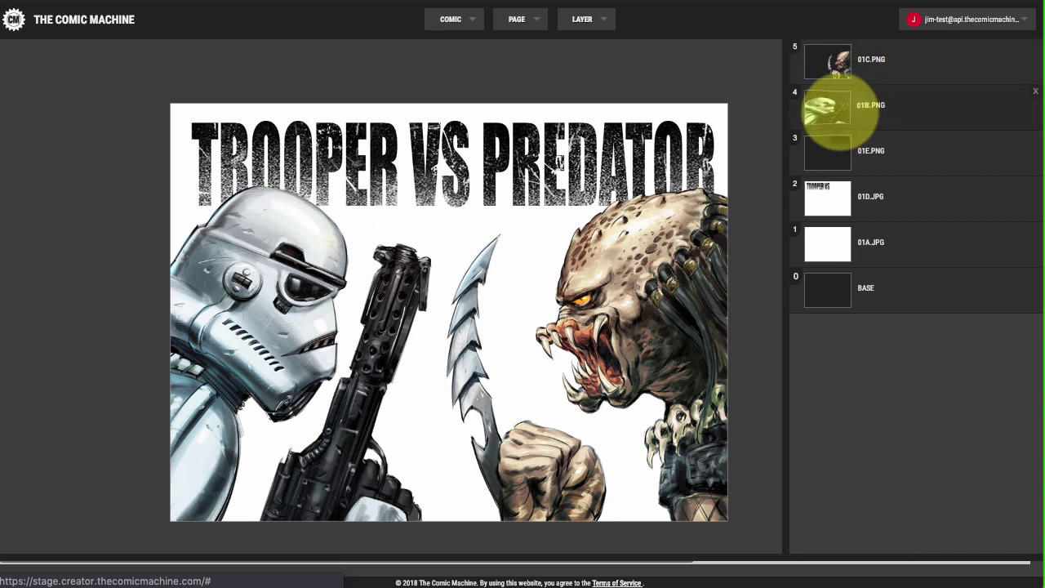
click(841, 112)
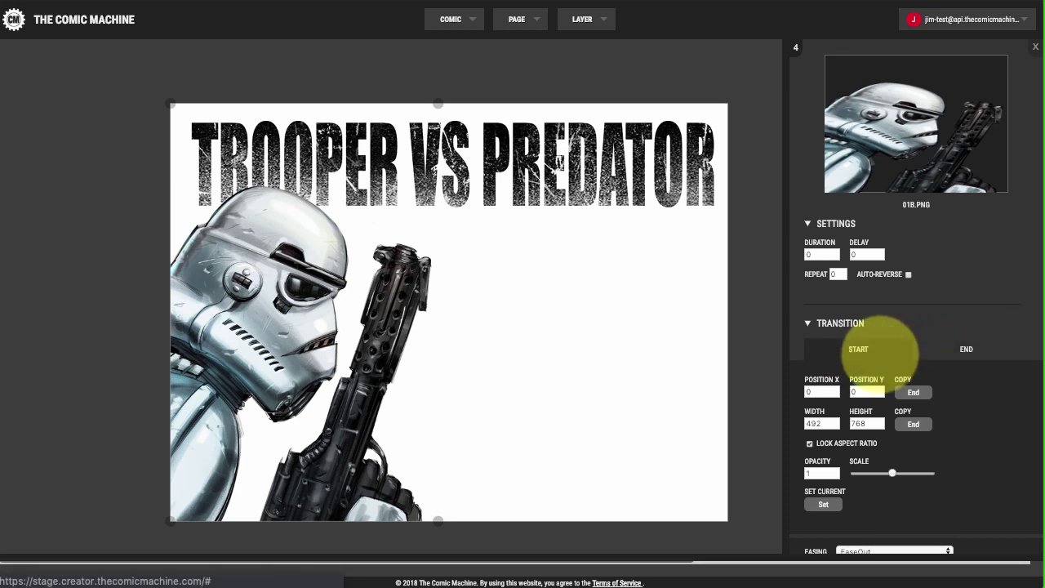
- Try shifting the trooper's End position toward the page's centre, and reset it by copying the Start position and size to End
click(959, 349)
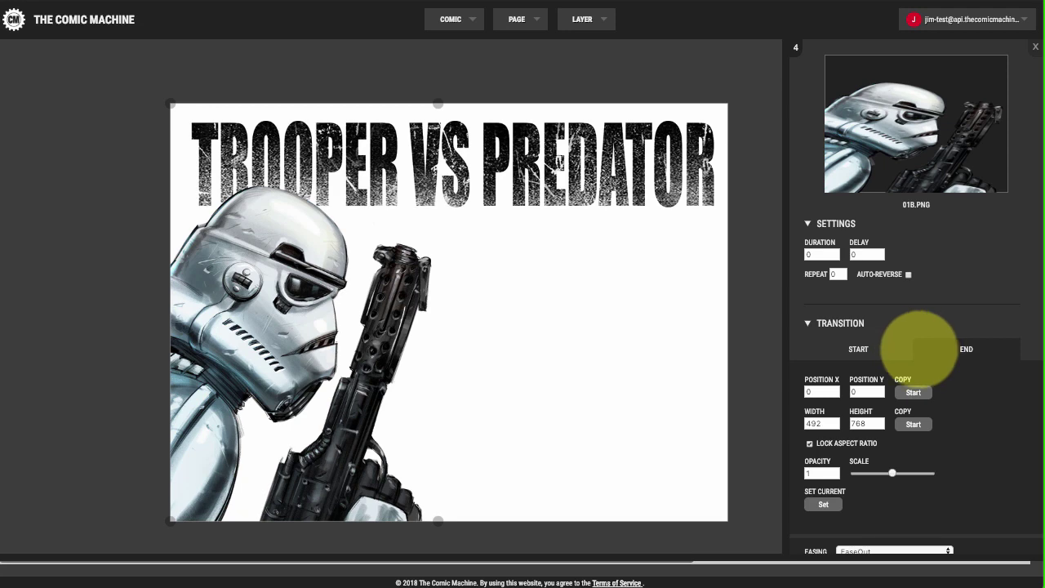
drag(310, 339, 441, 334)
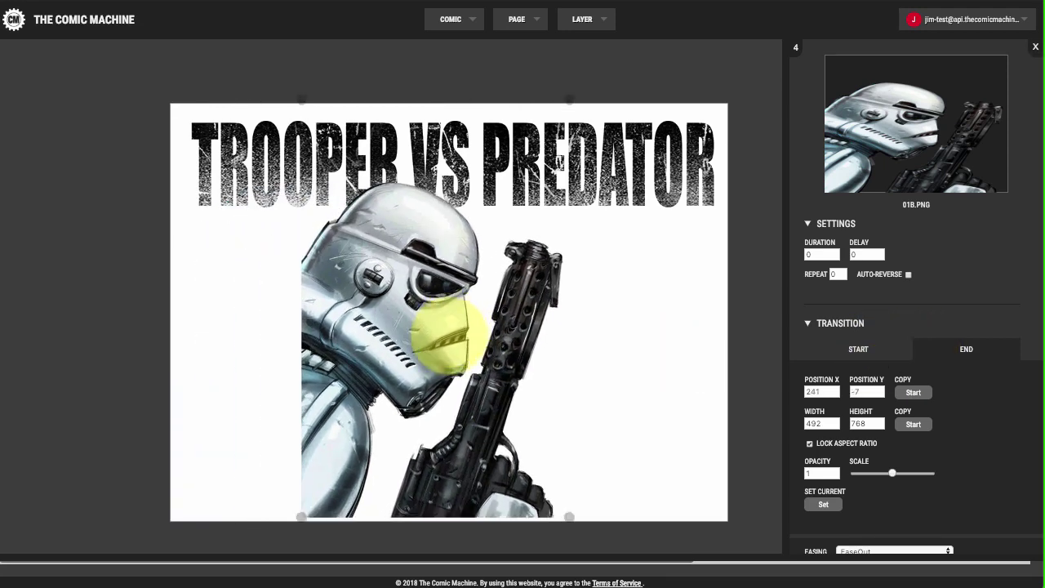
click(864, 347)
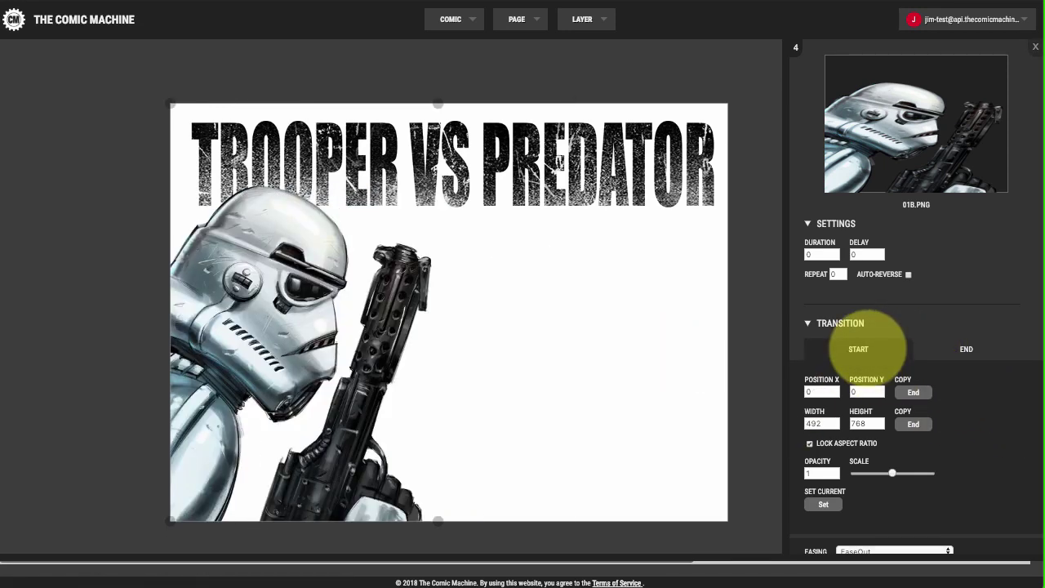
click(965, 347)
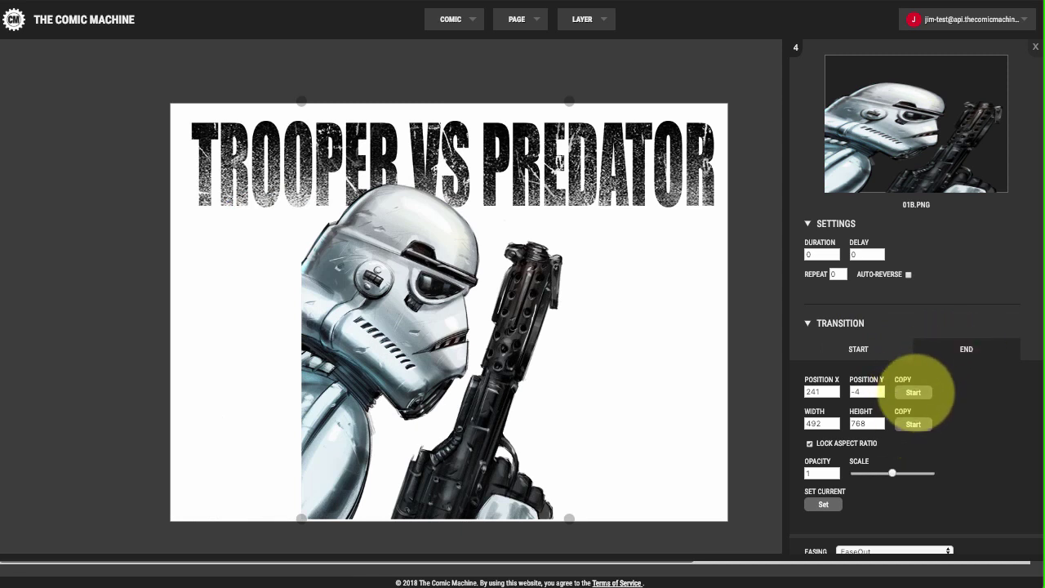
click(913, 392)
click(912, 424)
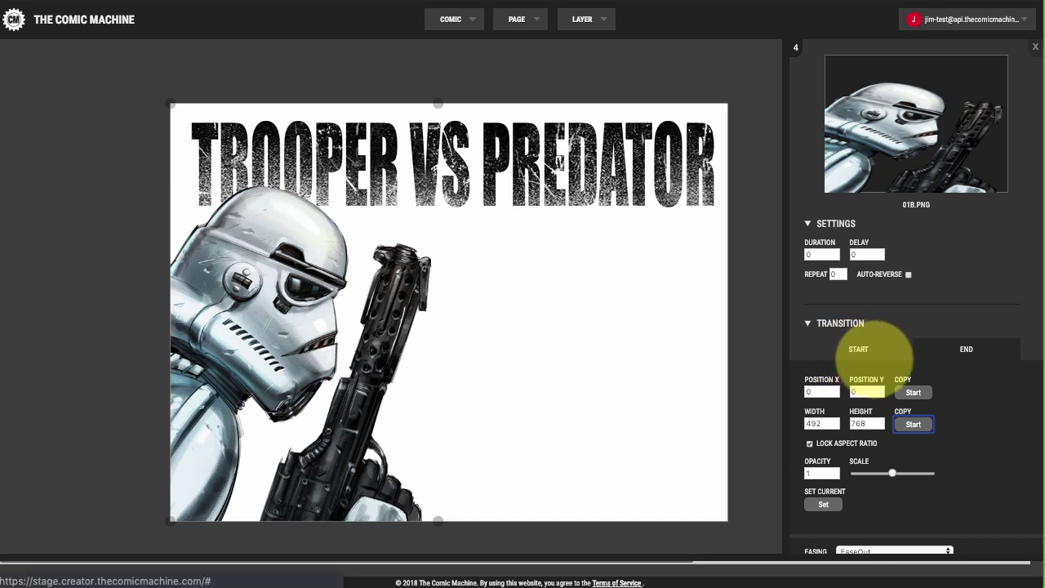
- Move the trooper's Start position off the page's left side to X about -483, with Y 0
click(856, 348)
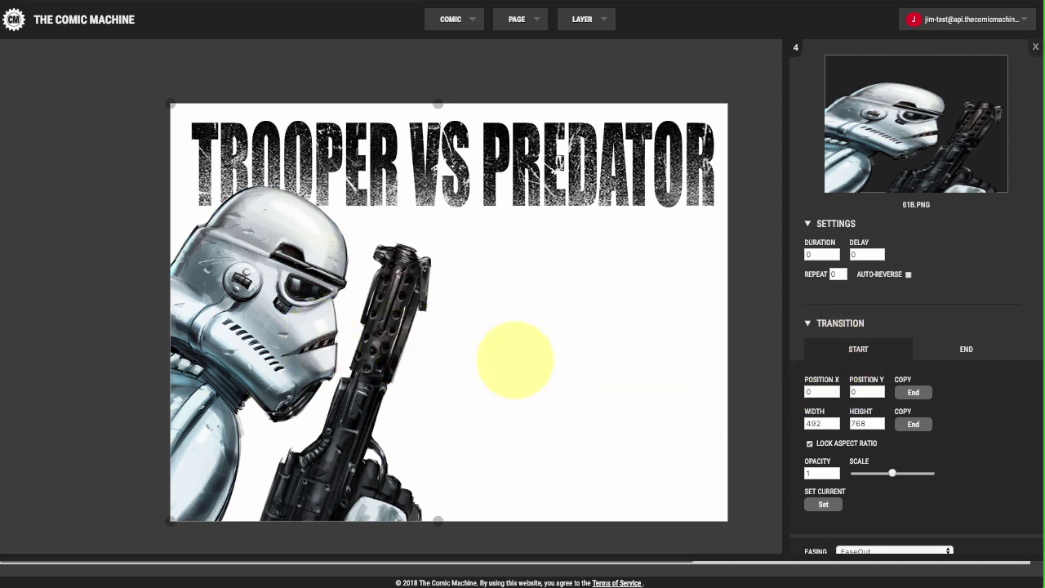
drag(325, 347, 122, 345)
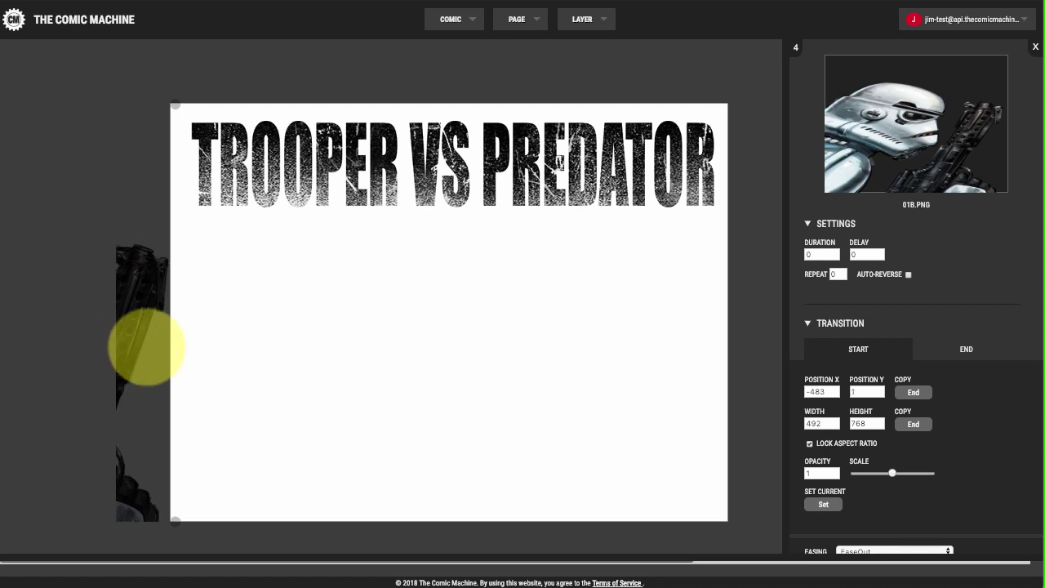
click(863, 392)
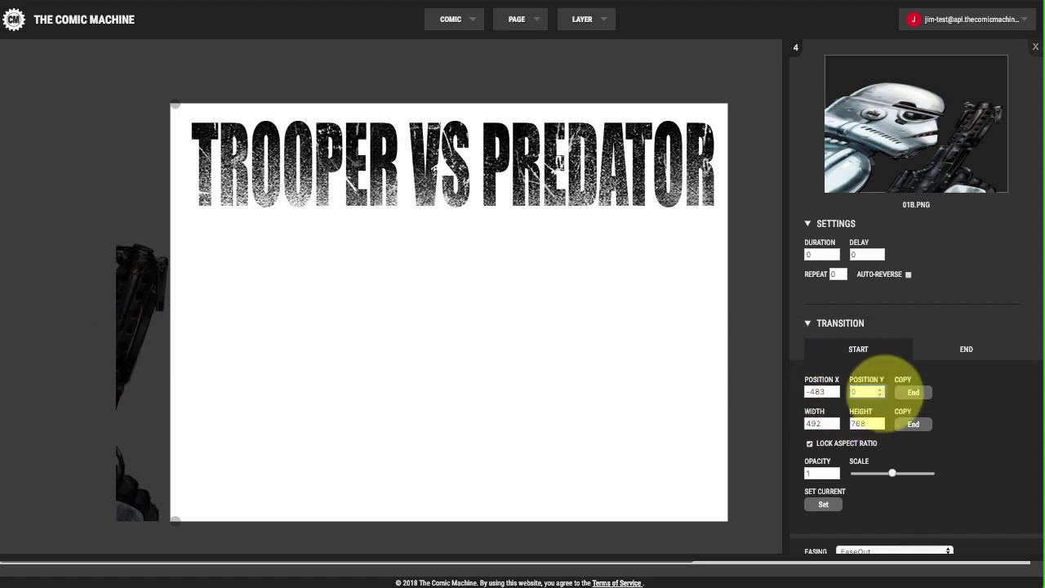
- Choose EaseInOut easing for the trooper layer and set its duration to .5
scroll(890, 416, down, 1)
click(888, 513)
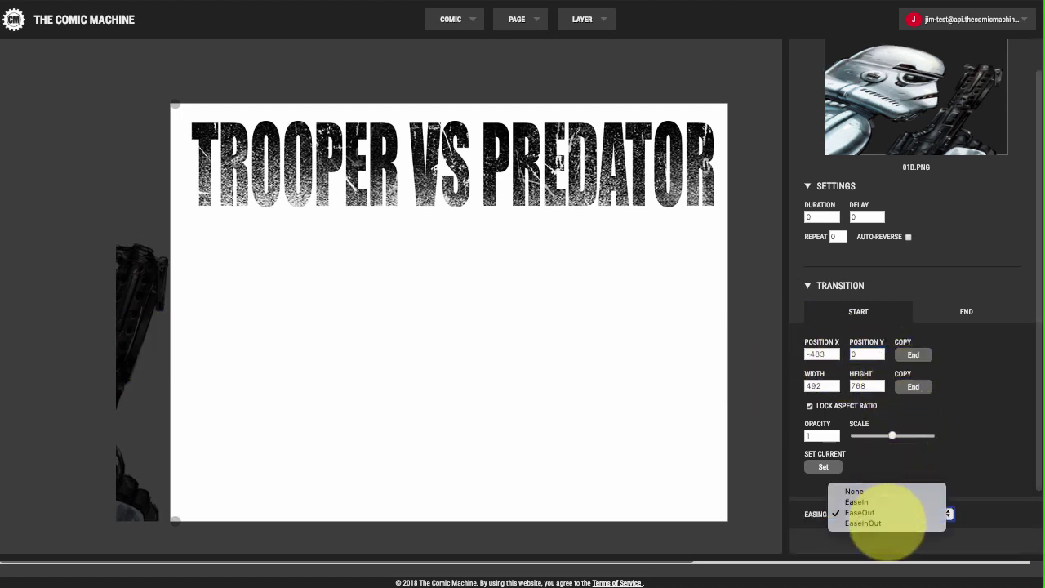
click(878, 522)
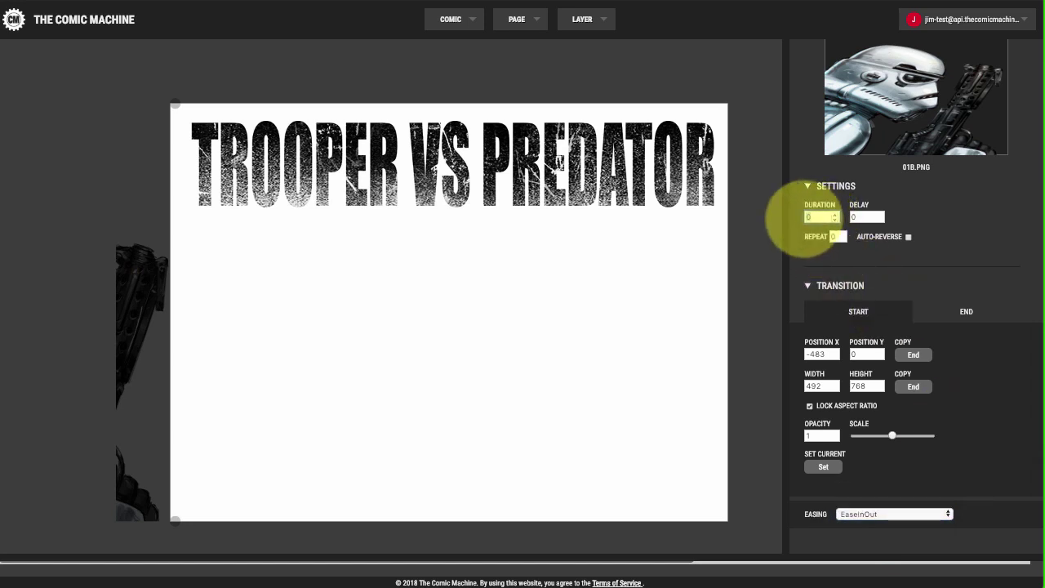
text(.5)
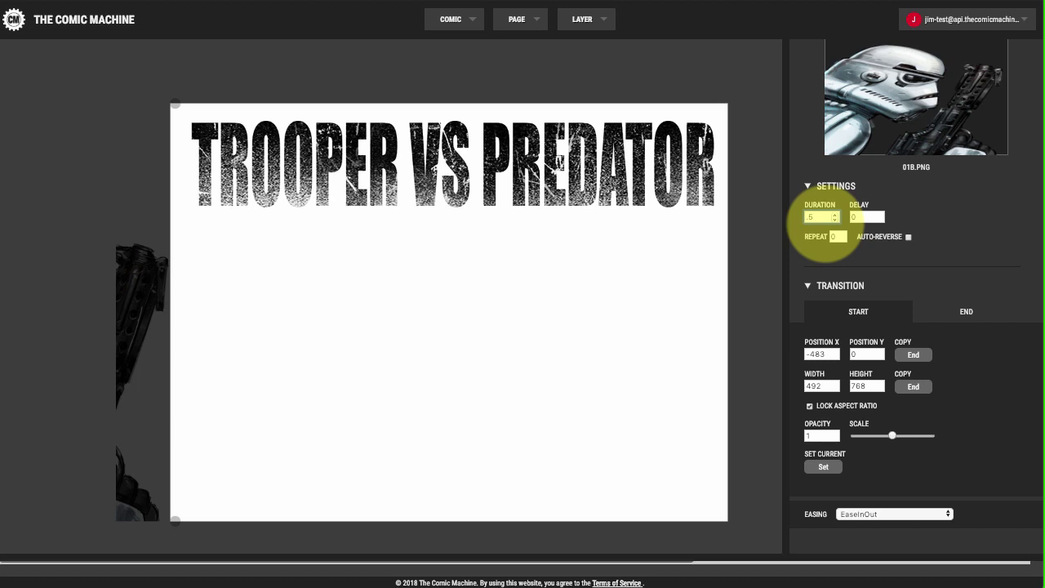
- Preview the page with the trooper's slide-in and close the preview
scroll(821, 222, up, 1)
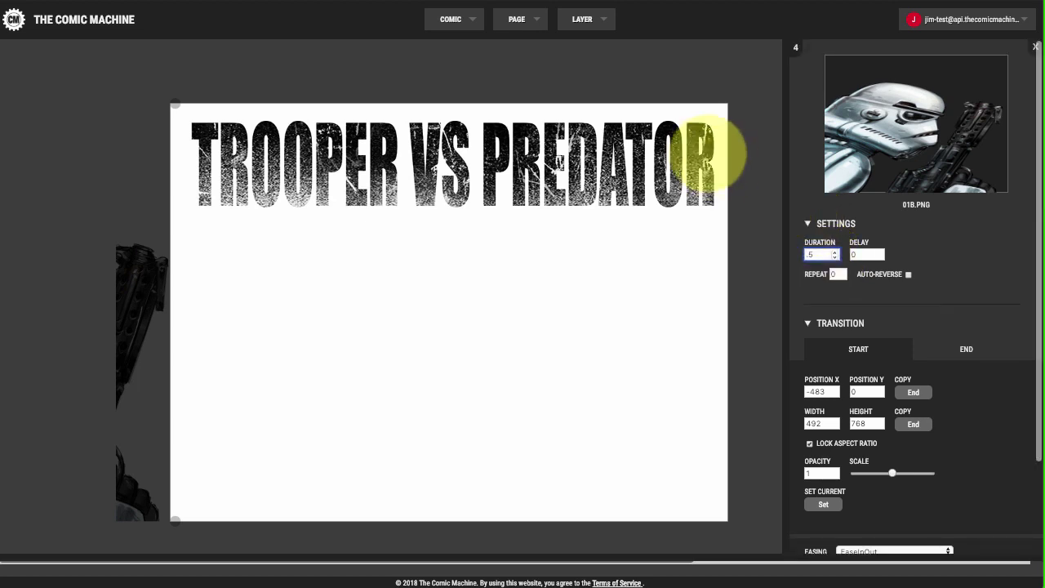
click(527, 29)
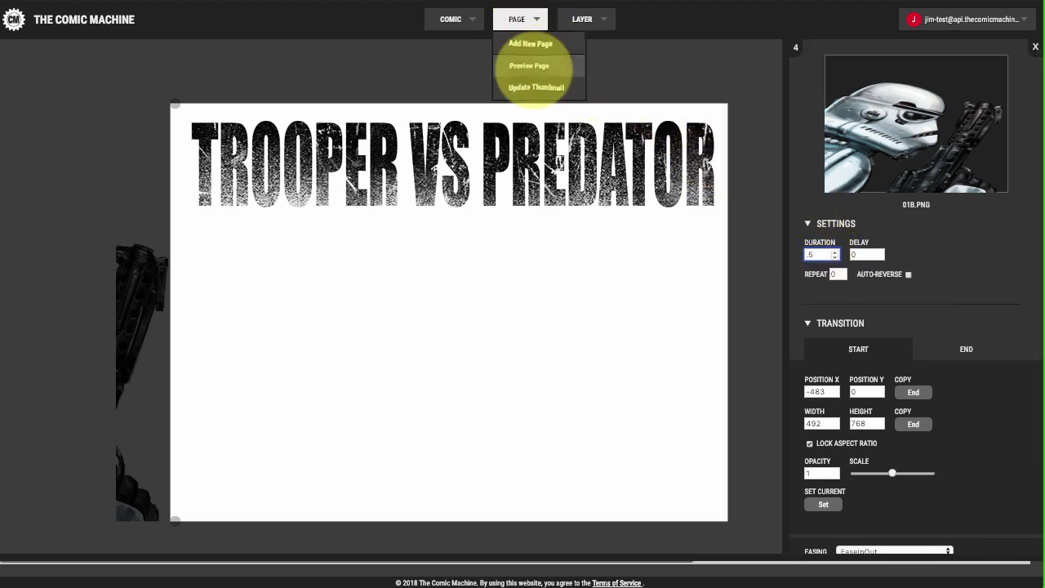
click(531, 65)
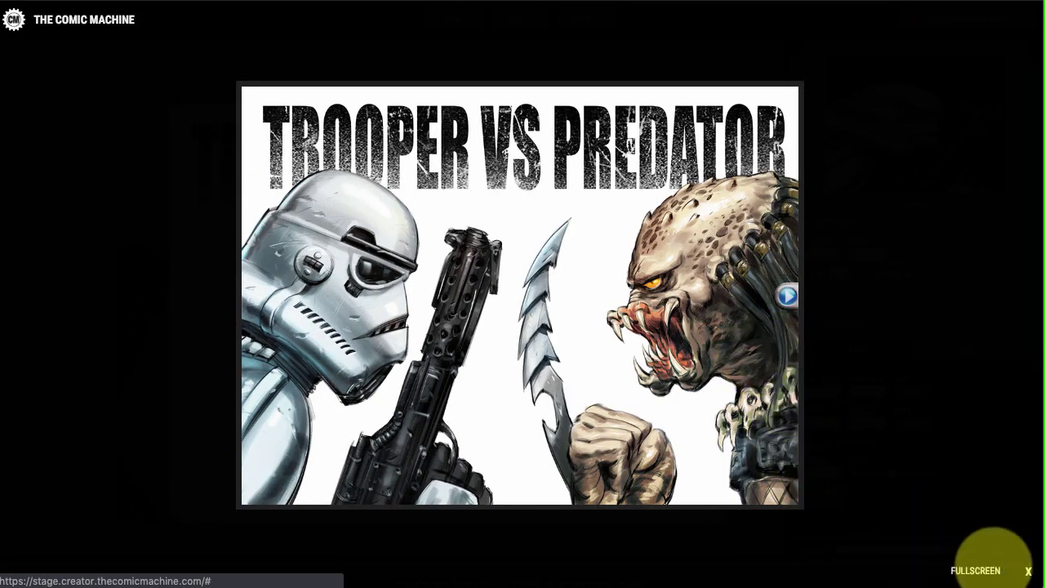
click(1027, 570)
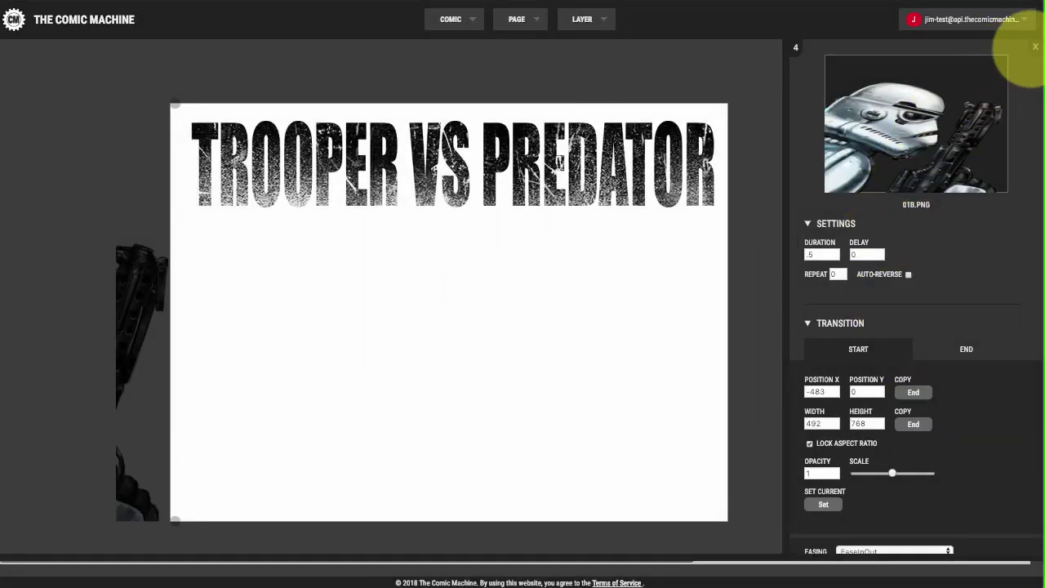
- Open the 01c.png predator layer and move its Start position off the page's right side to X about 523, with Y 0
click(1034, 47)
click(828, 72)
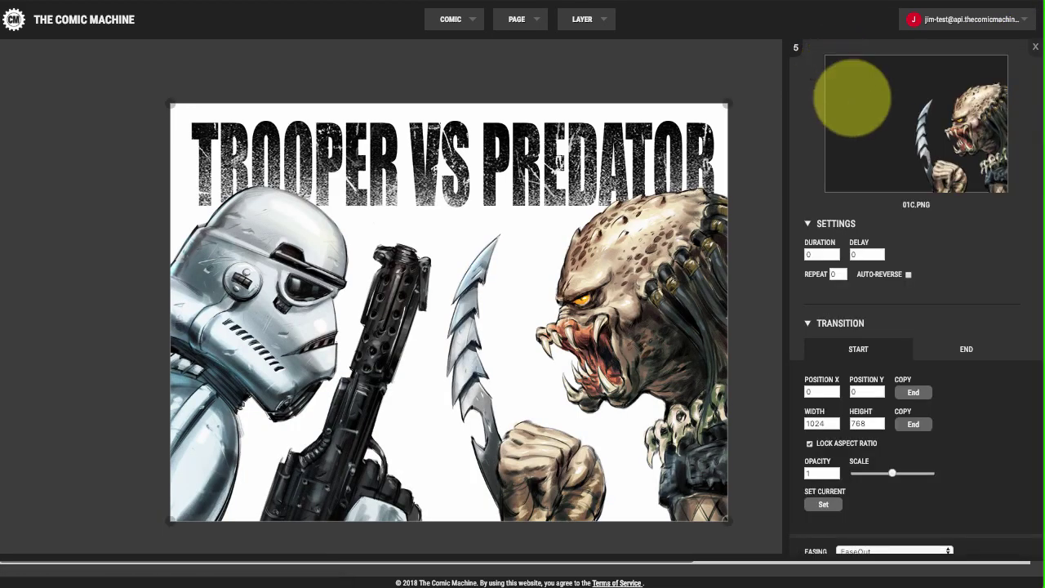
click(825, 349)
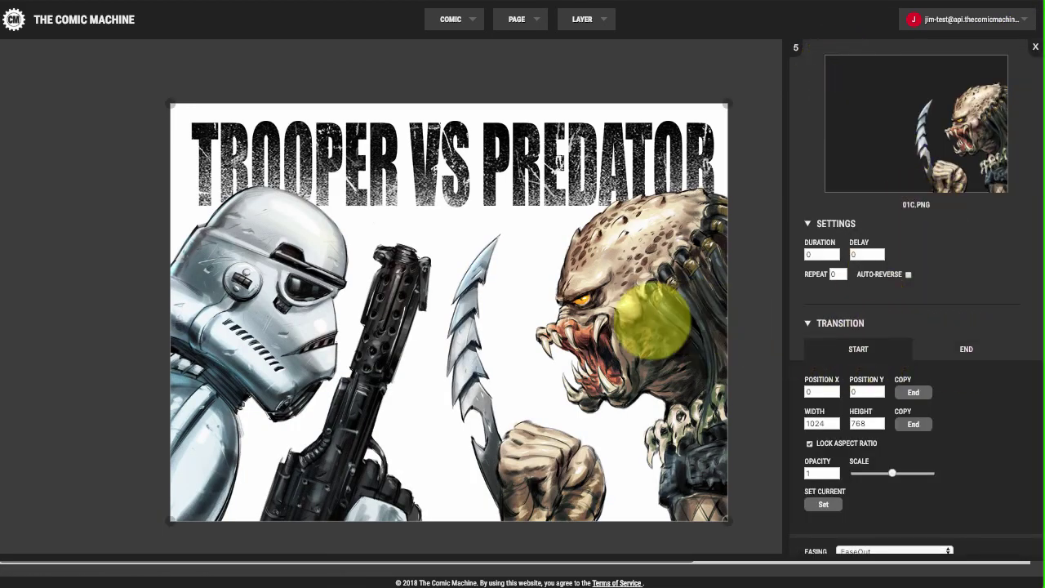
drag(637, 310, 783, 364)
double_click(870, 391)
text(0)
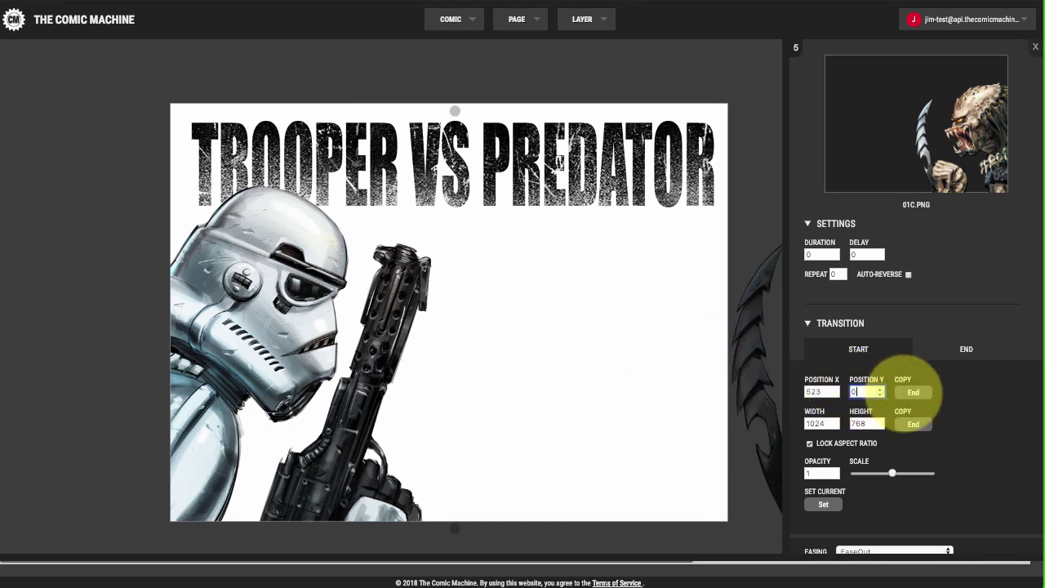
- Set the predator layer's duration to .5 and choose EaseInOut easing
click(819, 255)
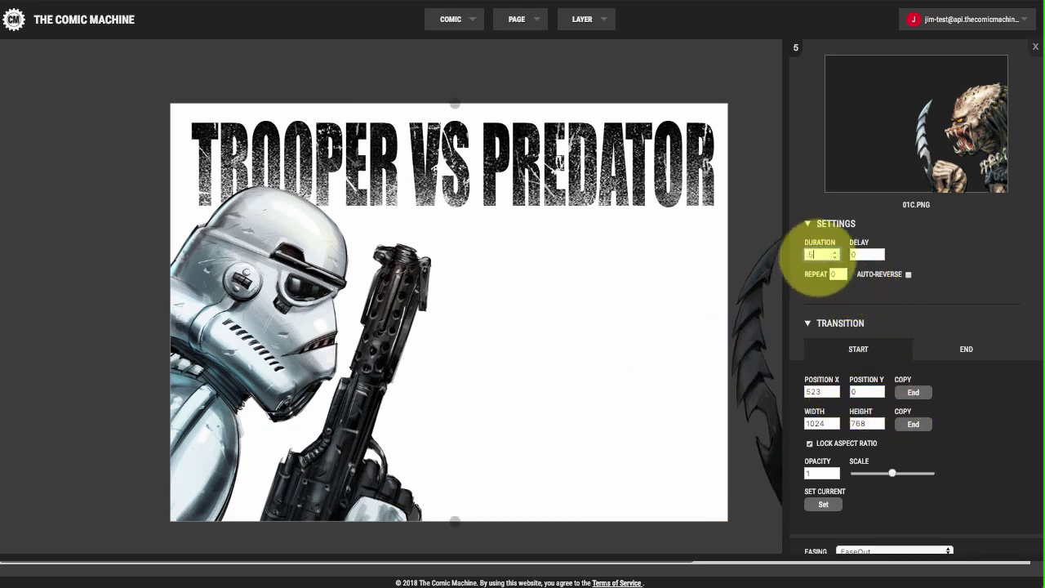
scroll(841, 294, down, 3)
click(886, 406)
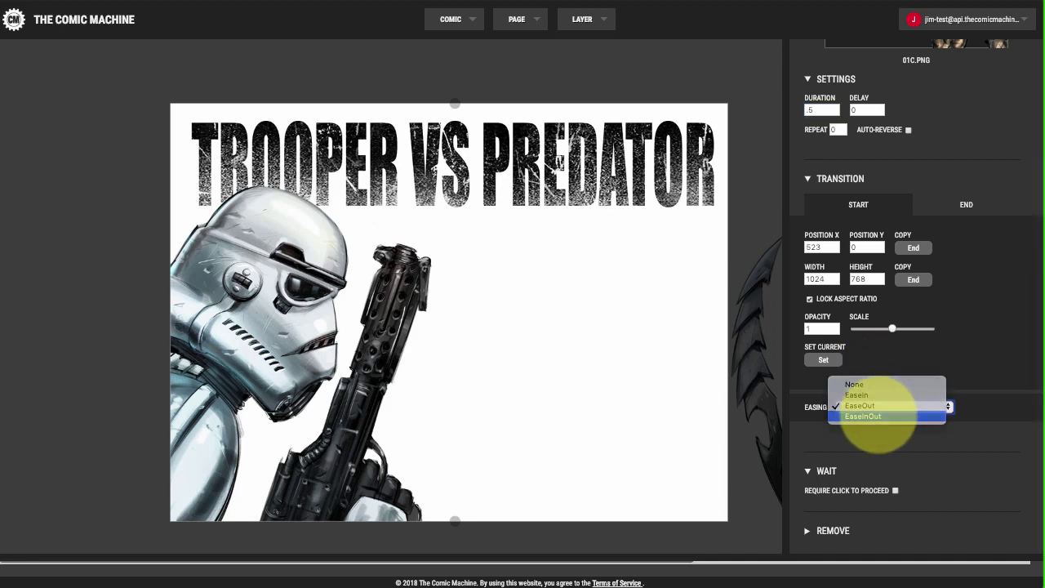
click(869, 416)
- Preview the page with the predator's slide-in and close the preview
click(516, 19)
click(514, 65)
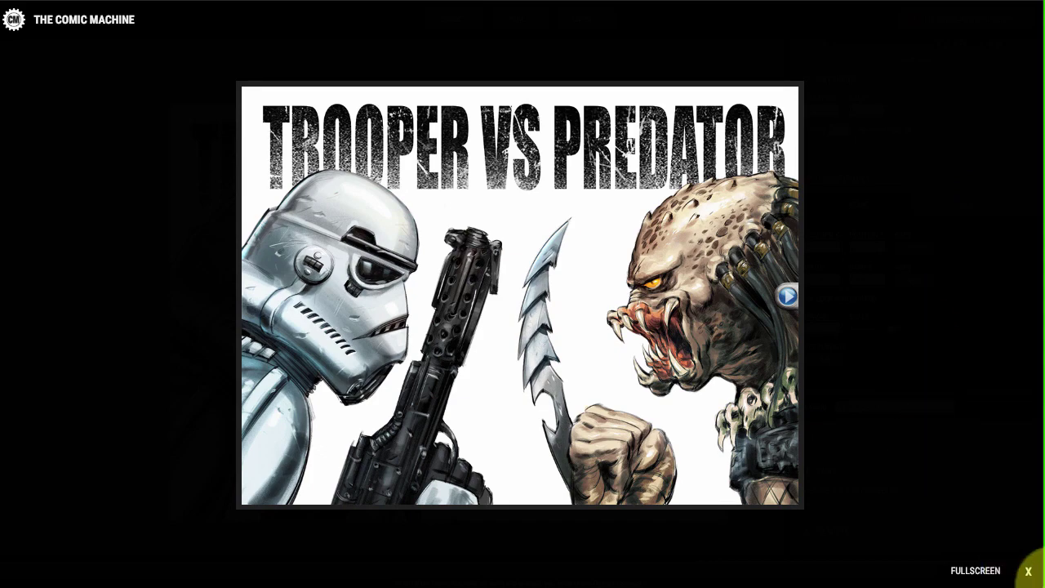
click(1028, 571)
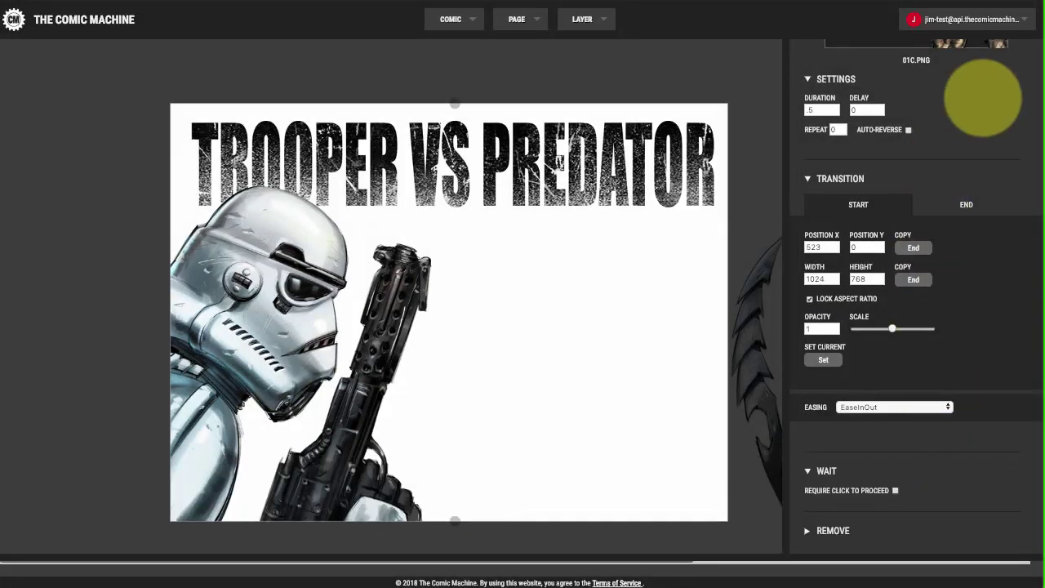
- Review the duration and delay settings of the 01d.jpg and 01e.png title layers, returning to the layer list
scroll(997, 81, up, 3)
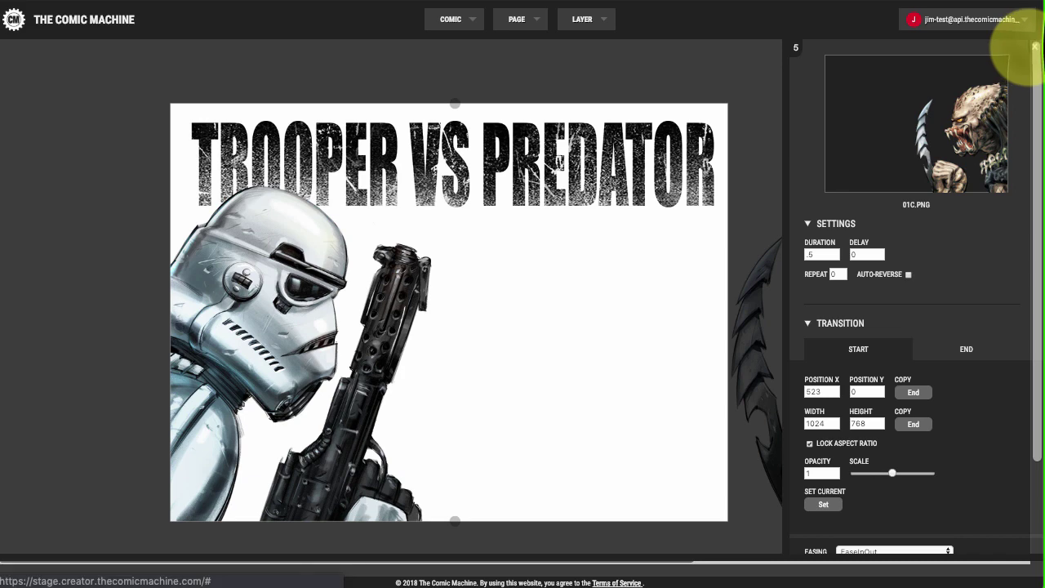
click(1034, 47)
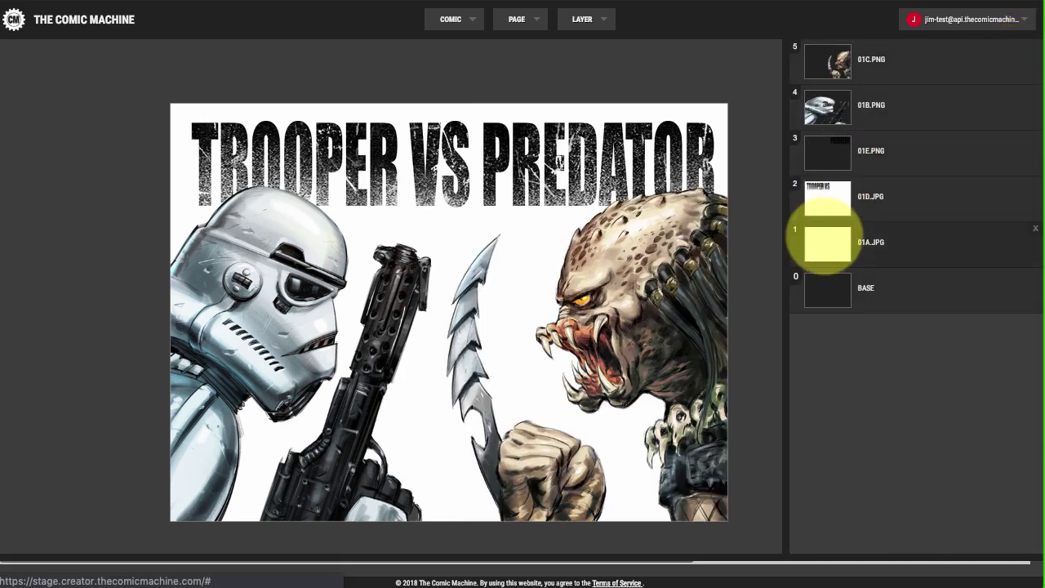
click(828, 189)
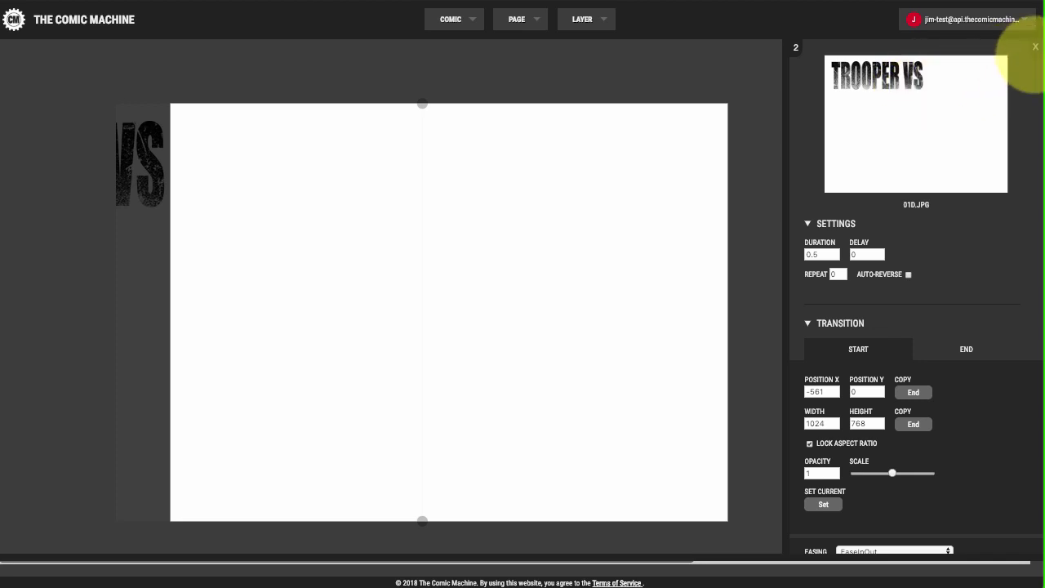
click(1034, 47)
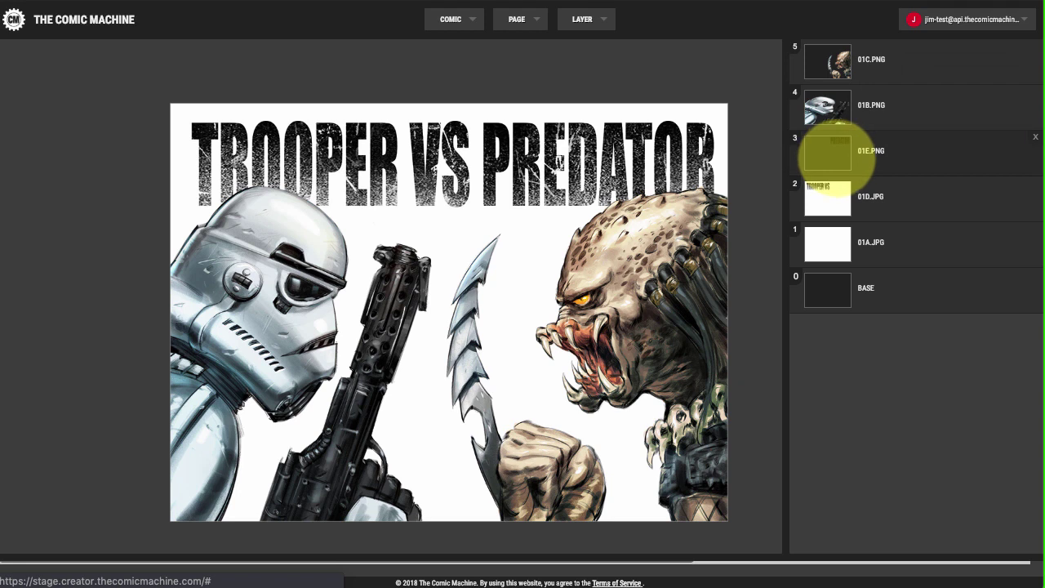
click(837, 155)
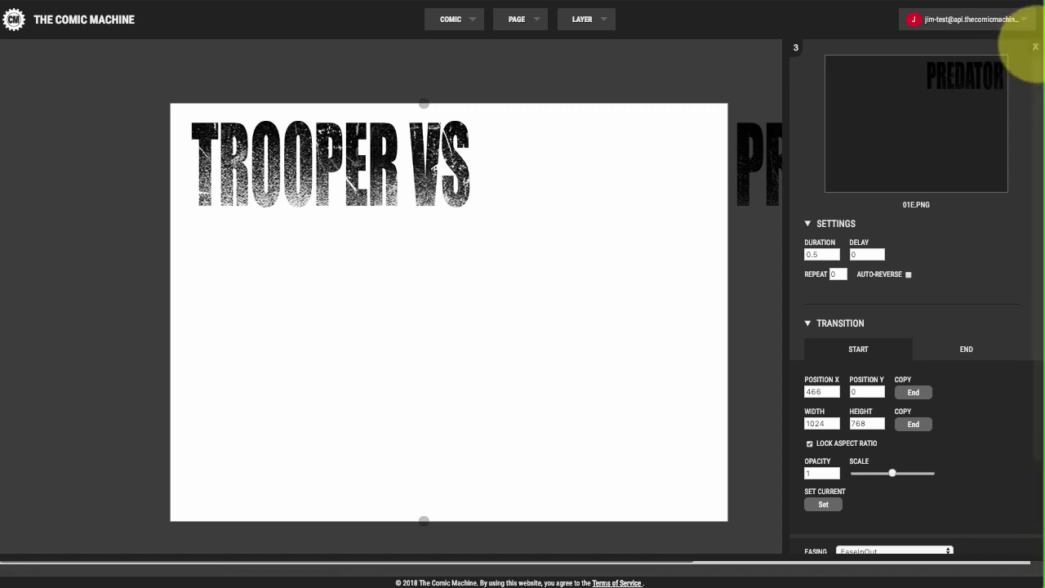
click(1030, 49)
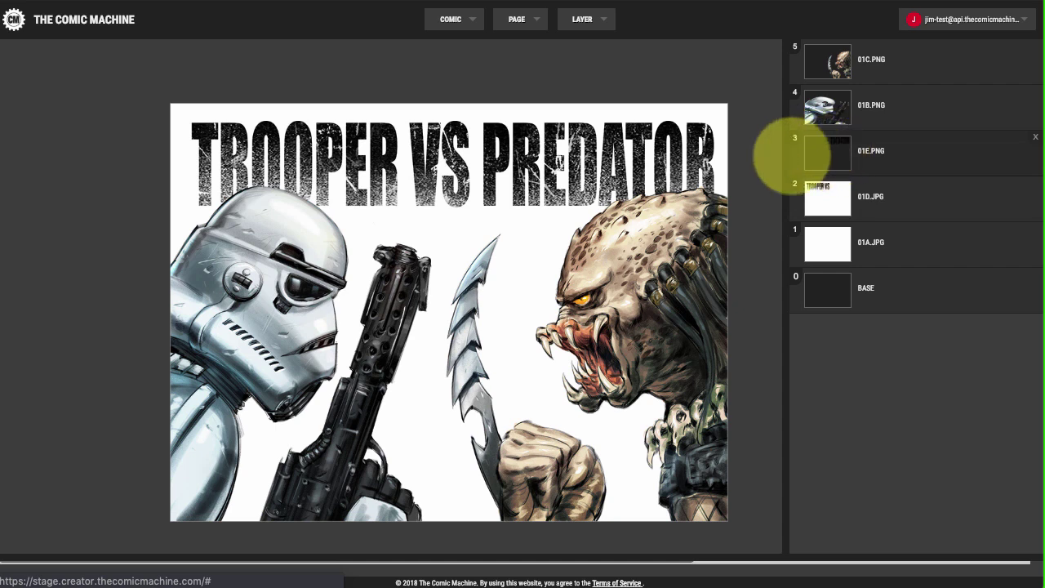
- Set the delay of the 01e.png PREDATOR title layer to .5 and return to the layer list
click(828, 160)
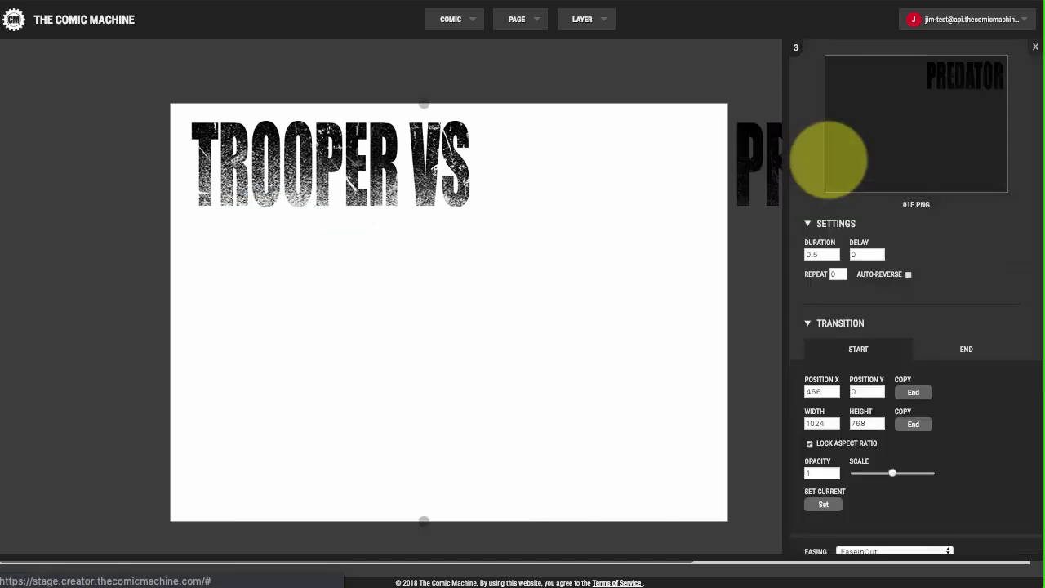
click(853, 255)
key(BackSpace)
text(.5)
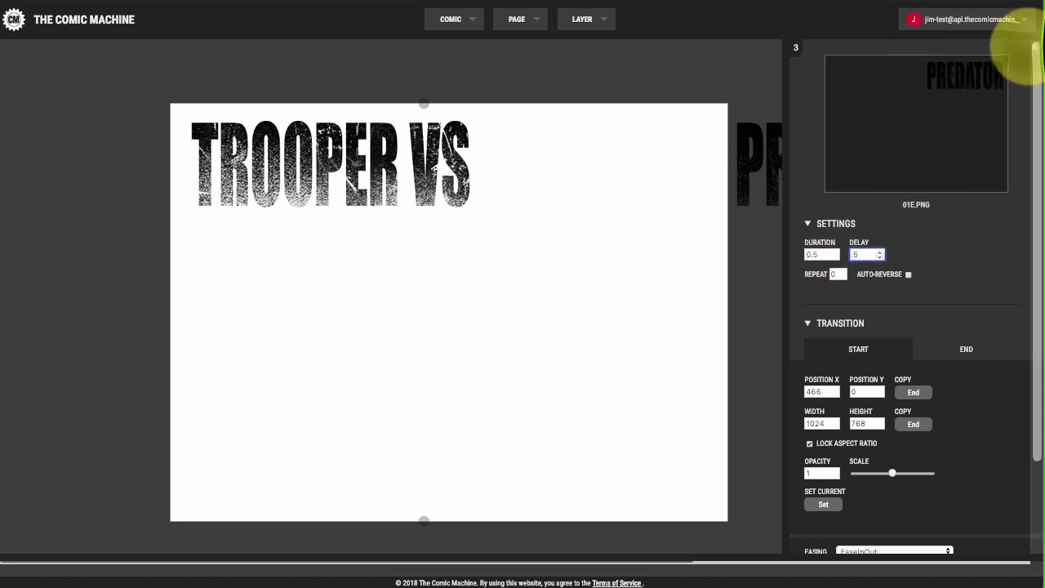
click(1024, 45)
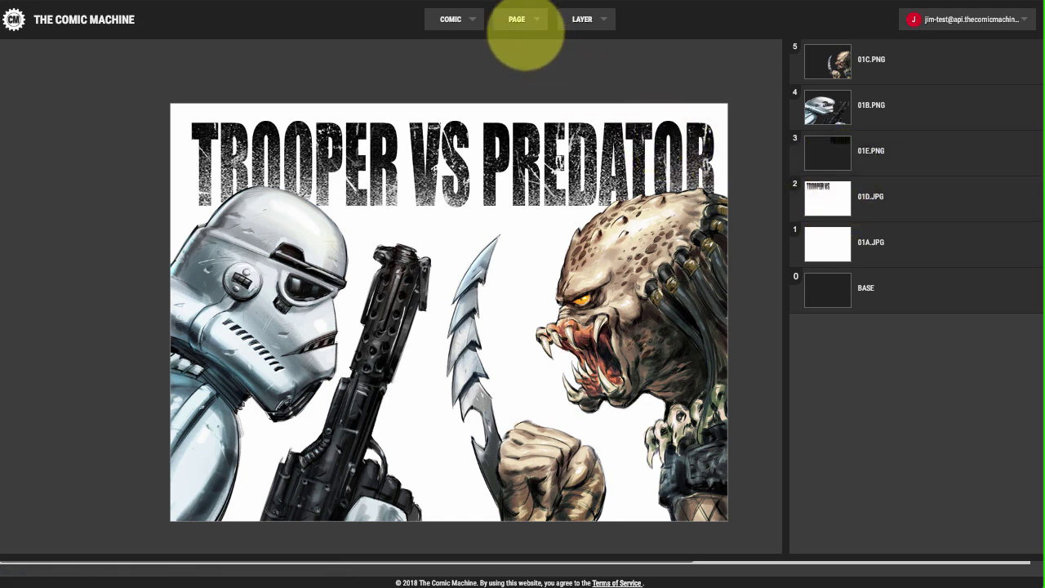
- Preview the page with the delayed PREDATOR title and close the preview
click(518, 21)
click(531, 65)
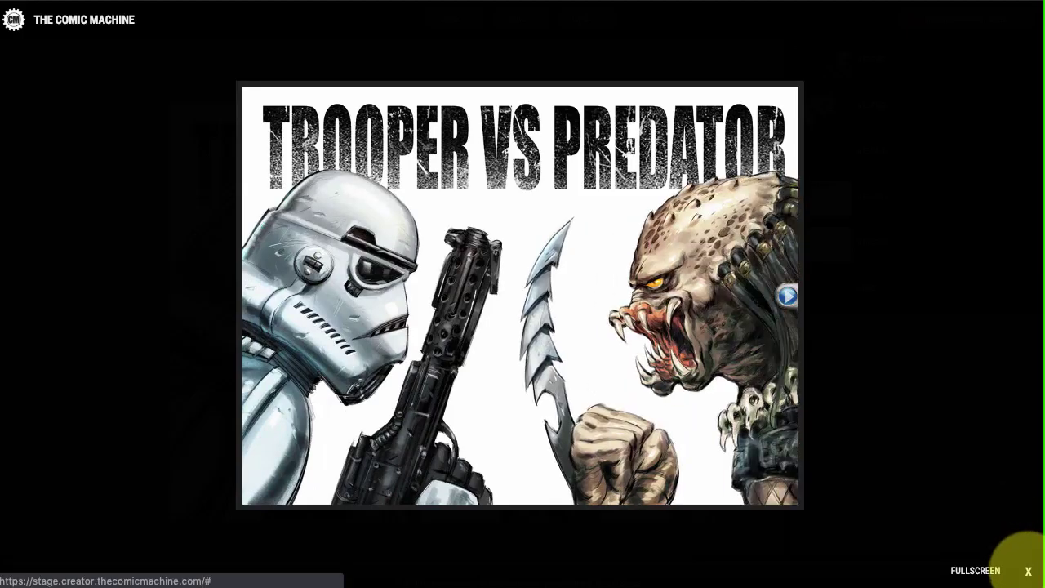
click(1027, 570)
- Reopen the 01e.png PREDATOR title layer and change its delay to -.5
click(832, 148)
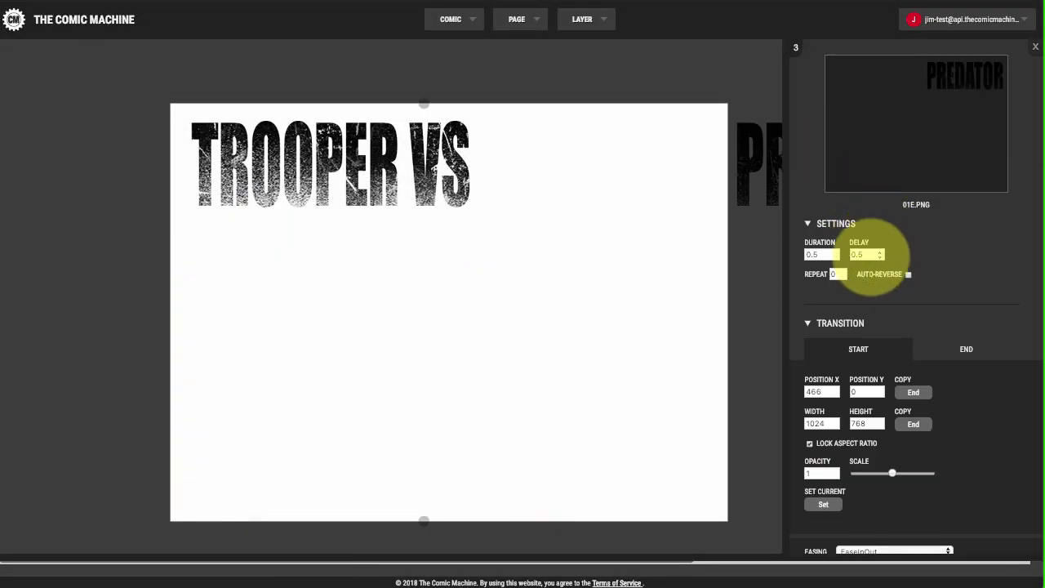
click(879, 256)
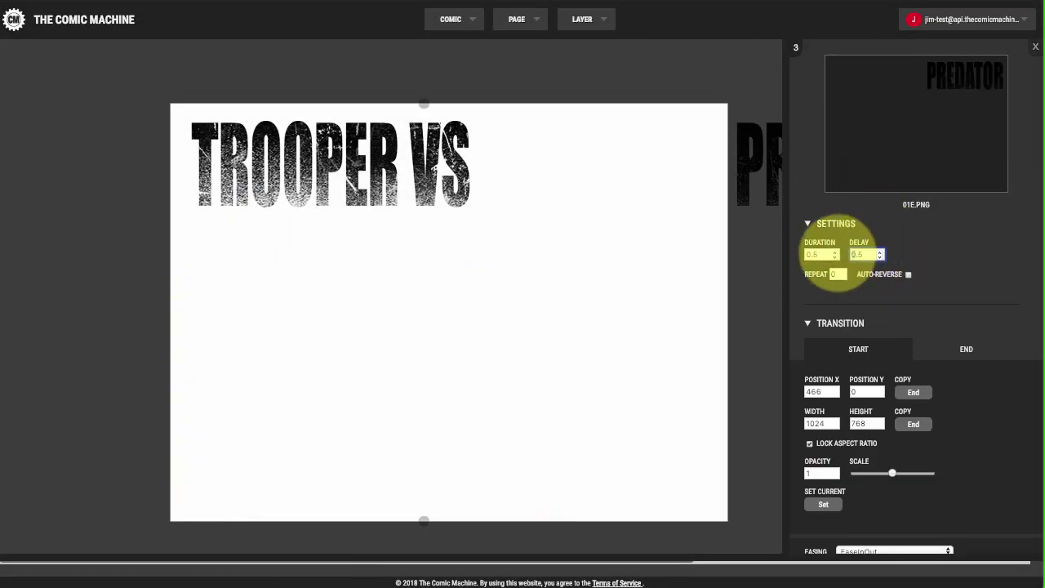
text(-)
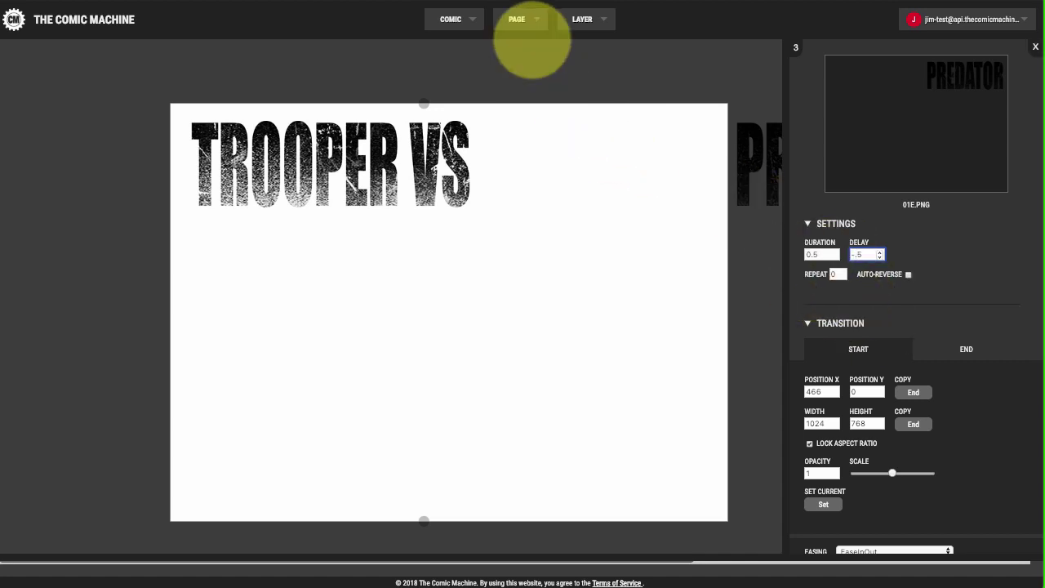
- Preview the page with the PREDATOR title's negative delay and close the preview
click(521, 19)
click(529, 65)
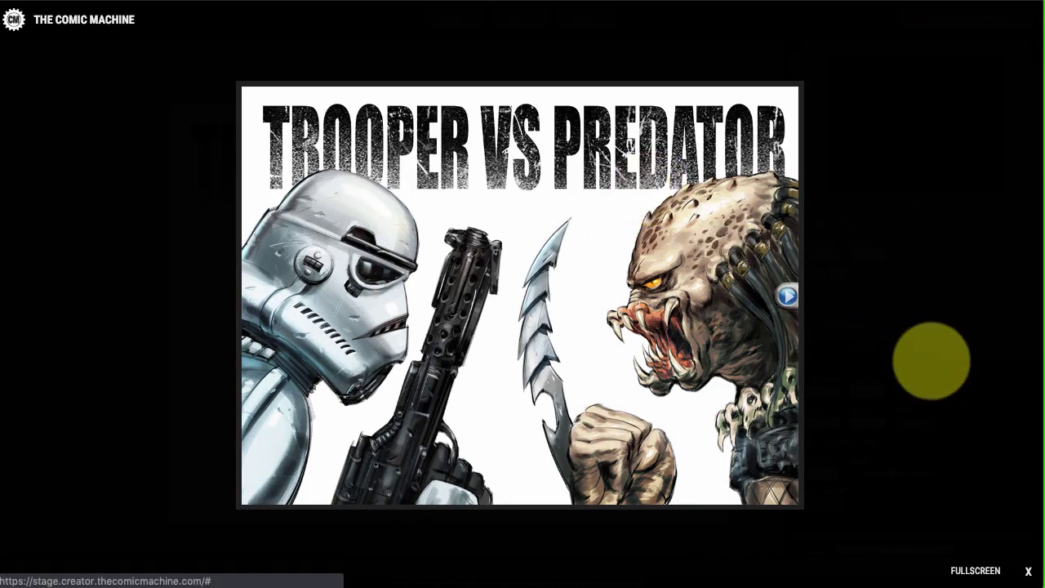
click(1028, 571)
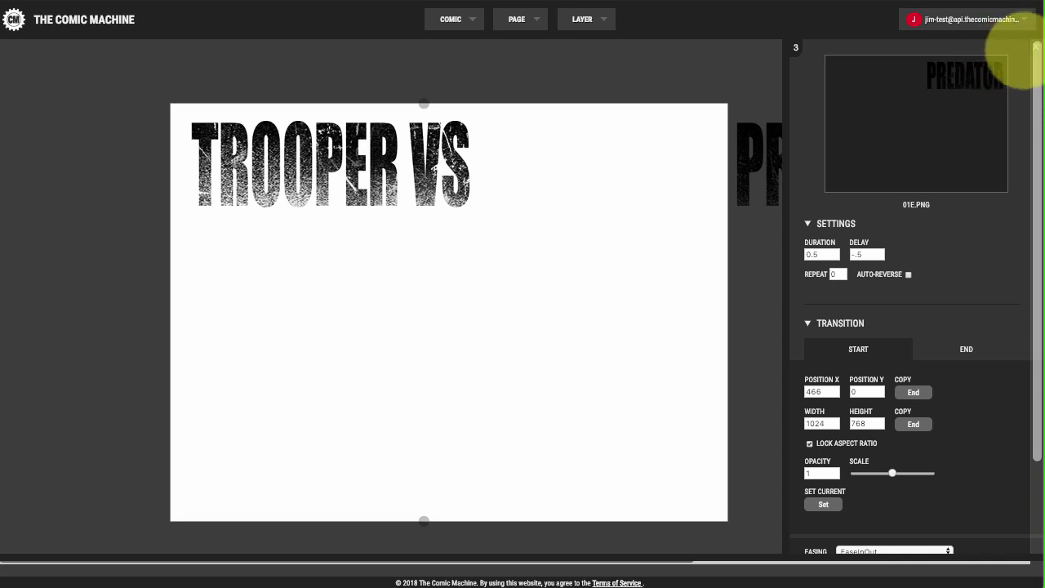
- Return to the layer list and set the delay of the 01c.png Predator figure layer to -.5
click(1035, 47)
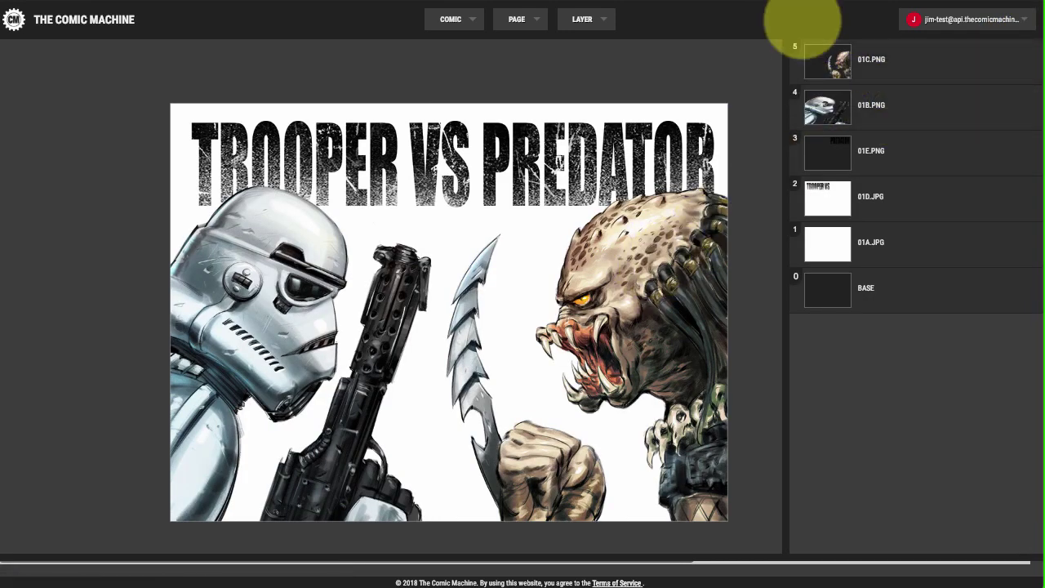
click(848, 59)
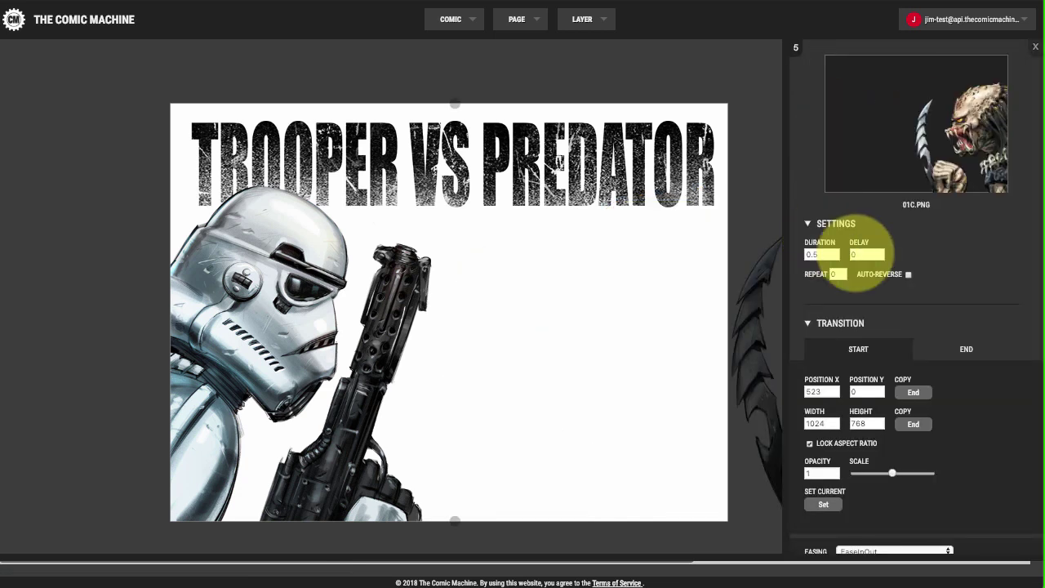
click(865, 253)
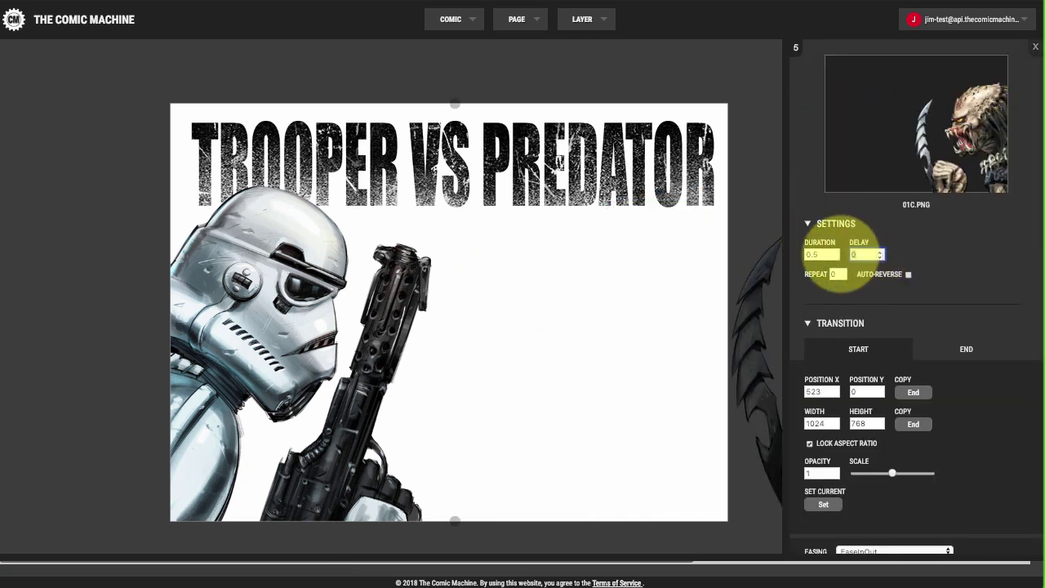
key(BackSpace)
text(-.5)
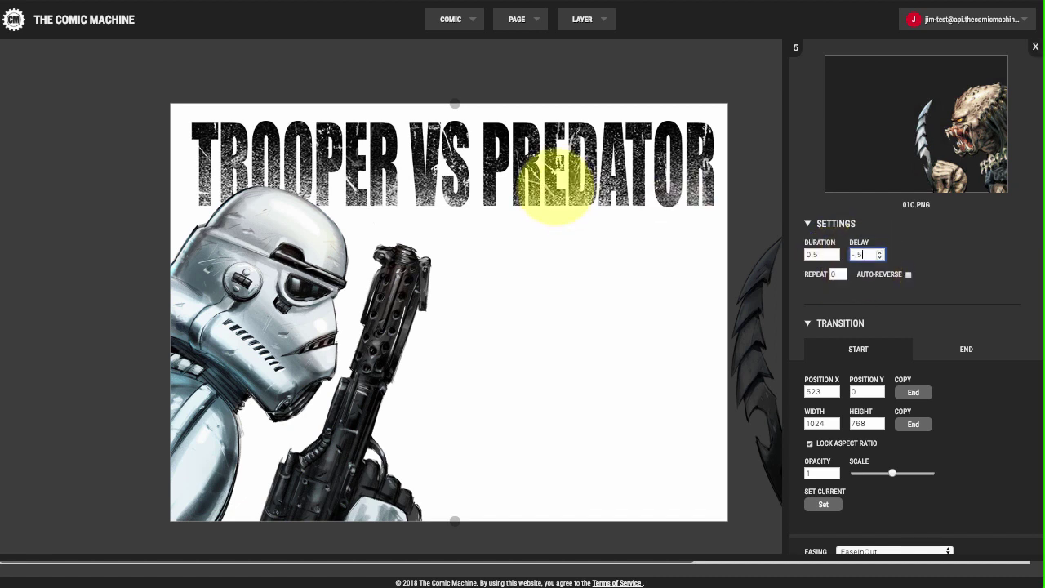
- Preview the page with the Predator figure's negative delay, close the preview and return to the layer list
click(510, 23)
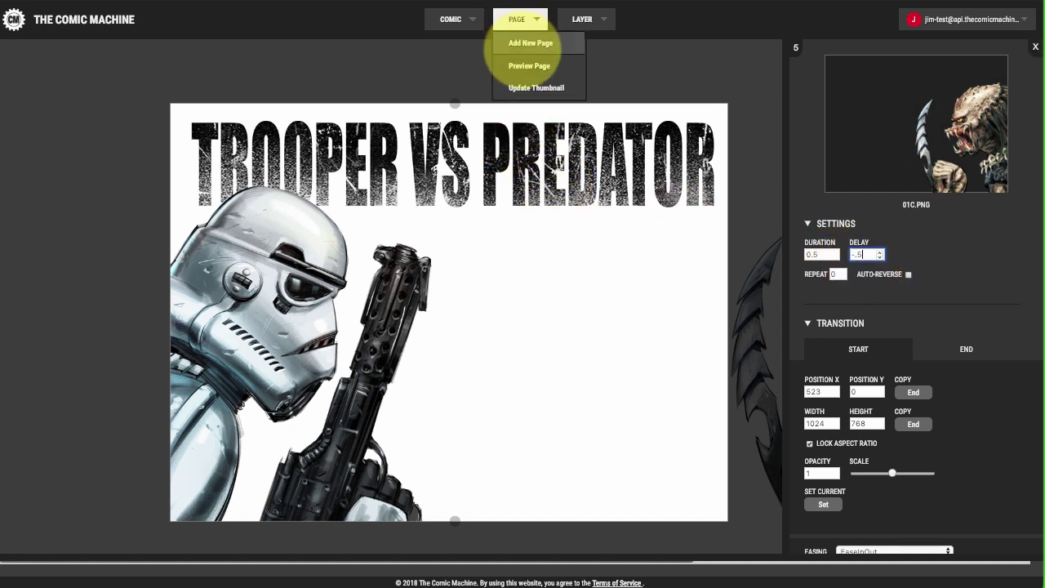
click(514, 65)
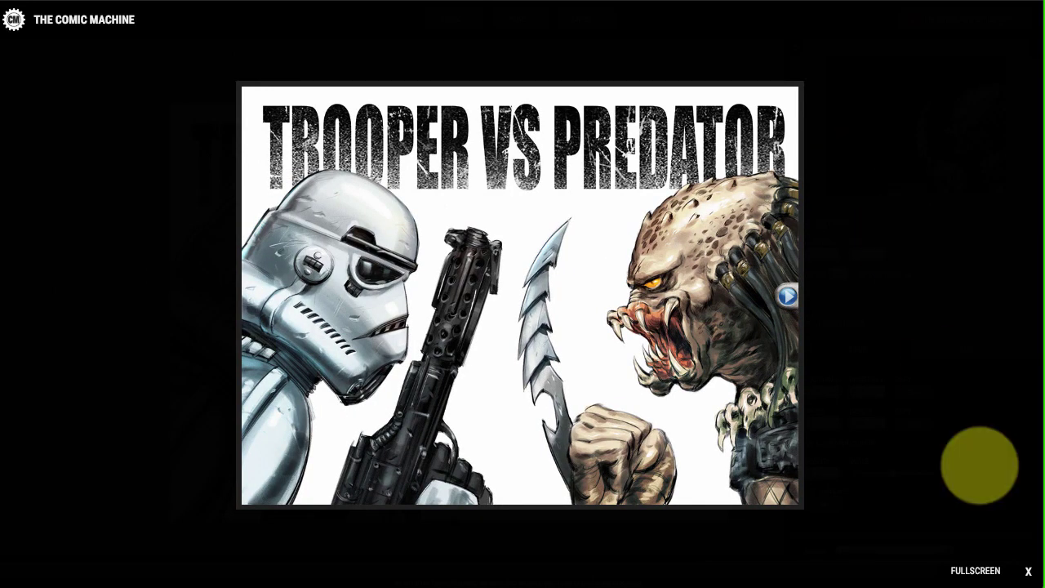
click(1028, 571)
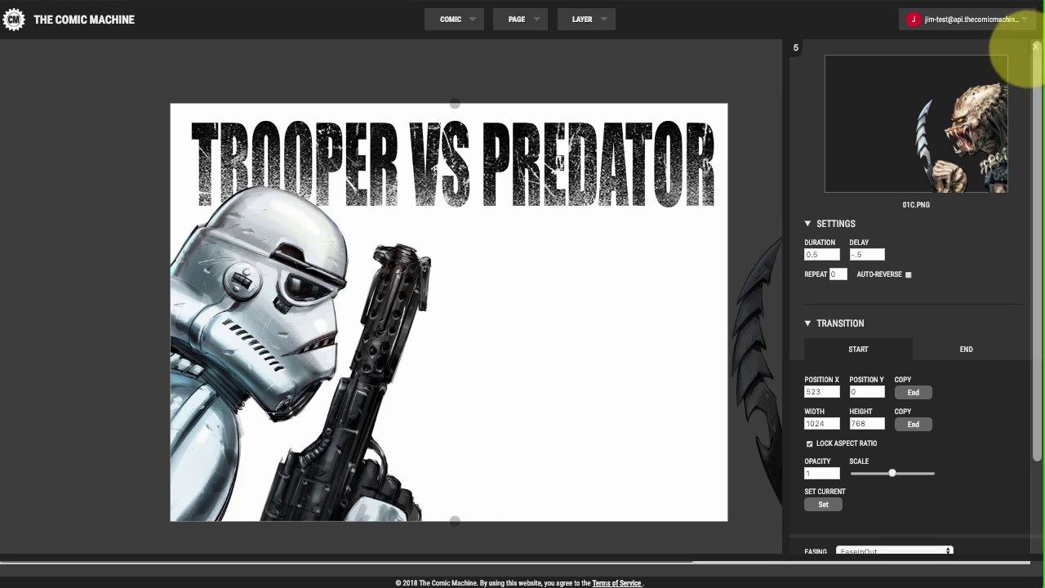
click(1032, 47)
- Add the fan fiction caption image 01f.png from the trooper_vs_predator folder as a new layer
click(519, 19)
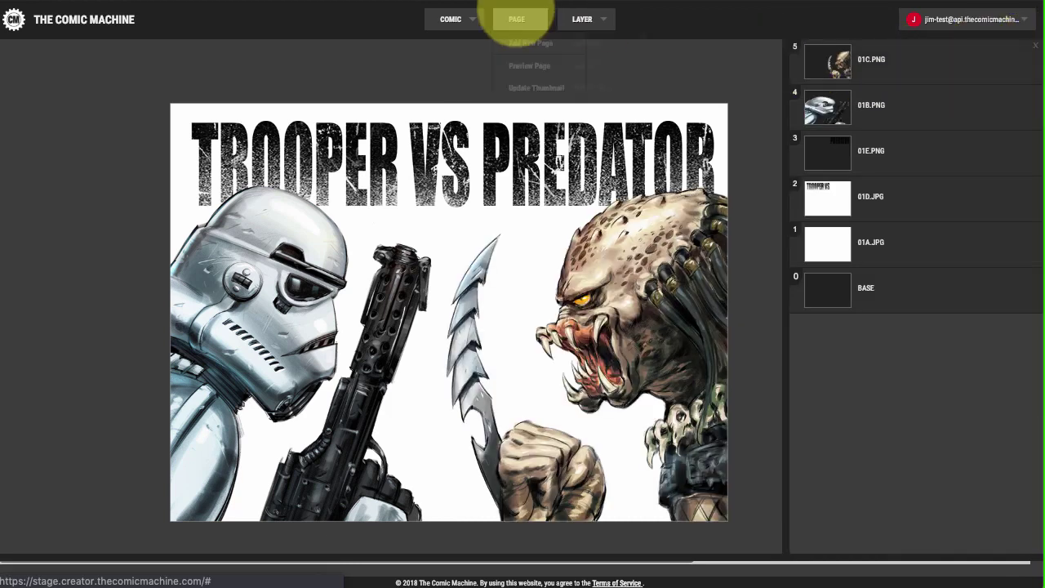
click(582, 19)
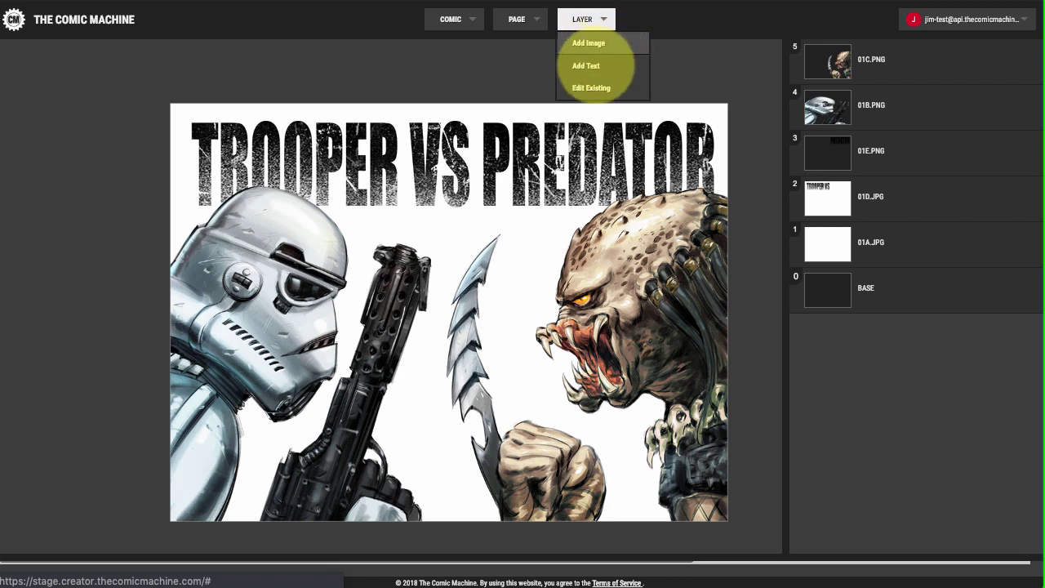
click(589, 43)
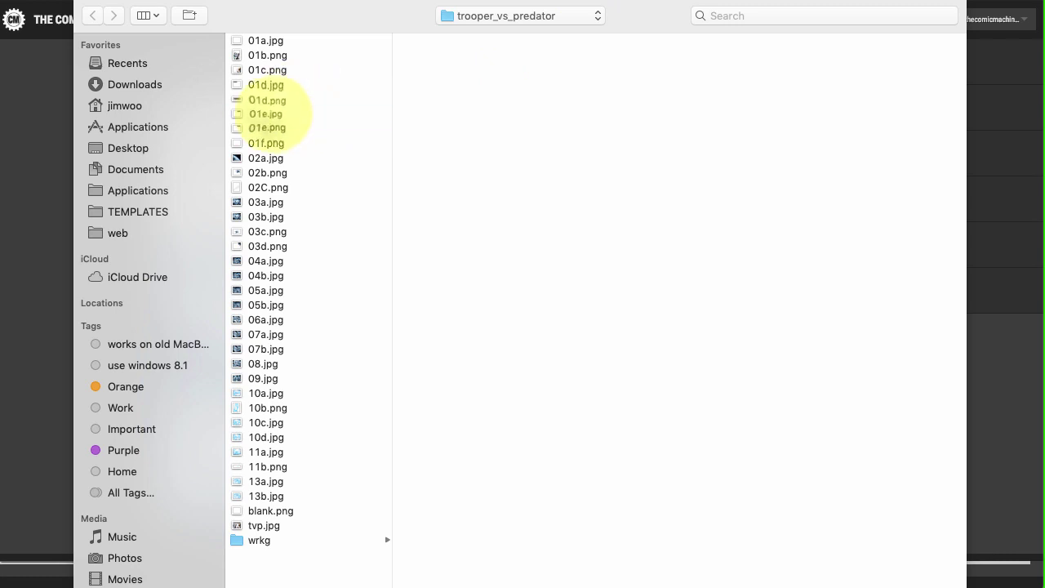
click(269, 115)
click(266, 144)
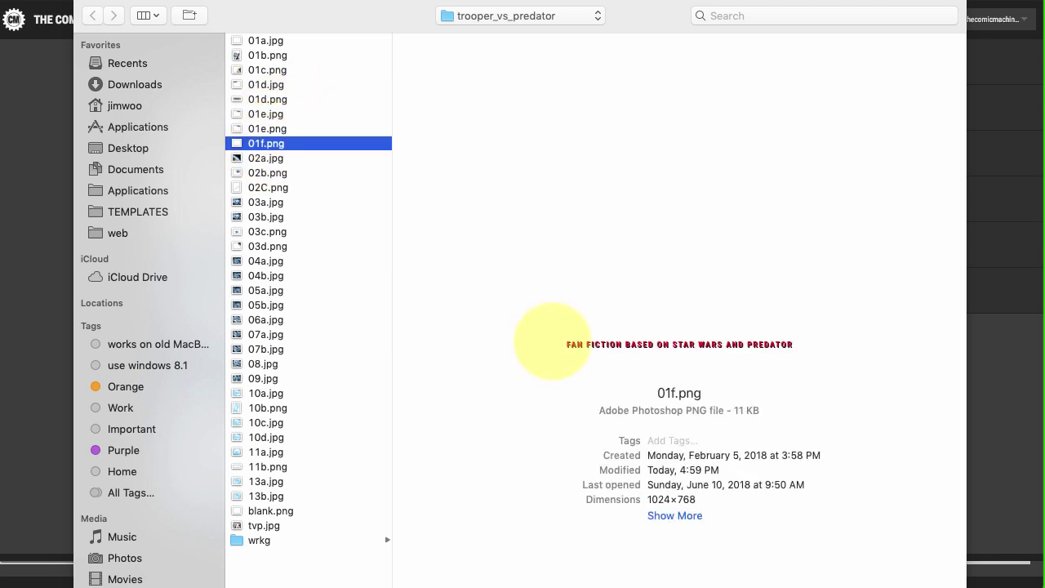
key(Return)
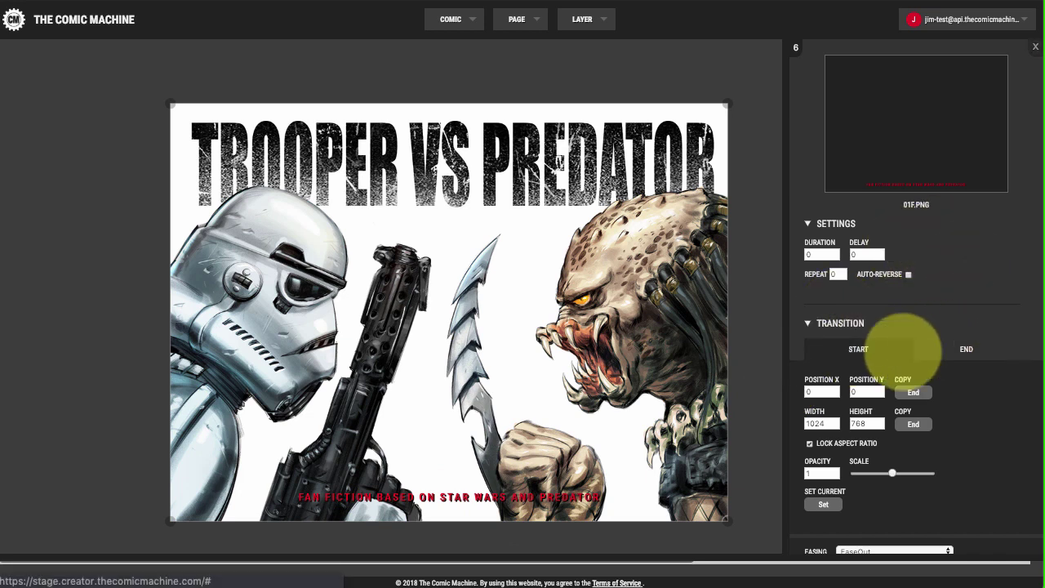
- Set the 01f.png caption layer's start position to X 0 and Y -15
click(919, 349)
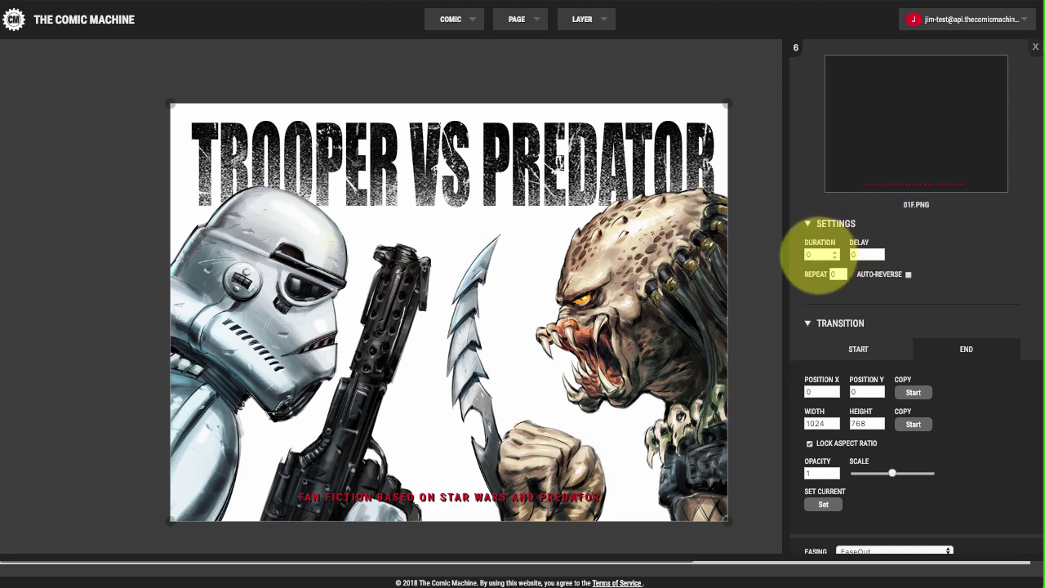
click(829, 352)
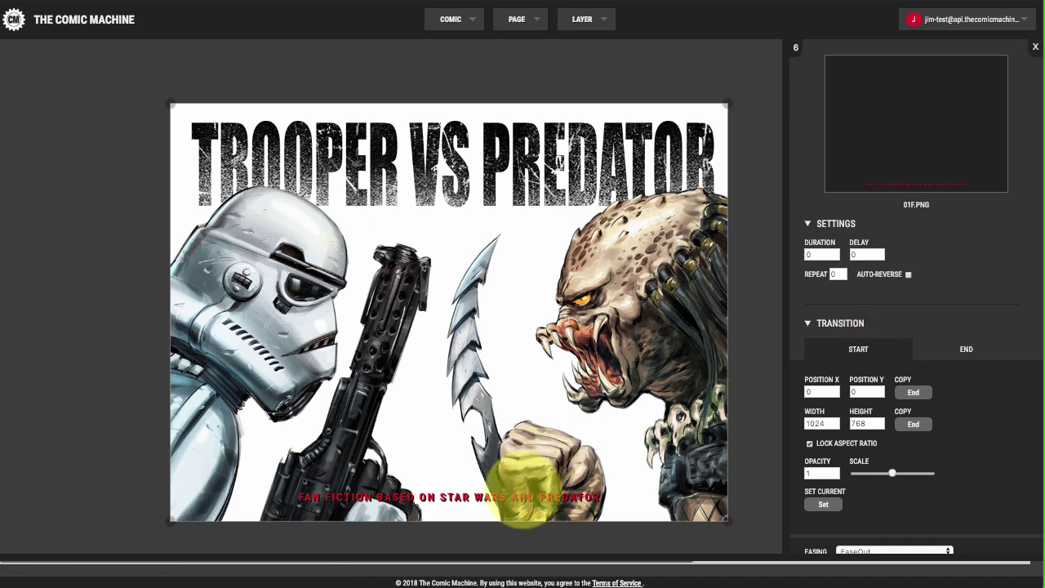
drag(514, 490, 515, 473)
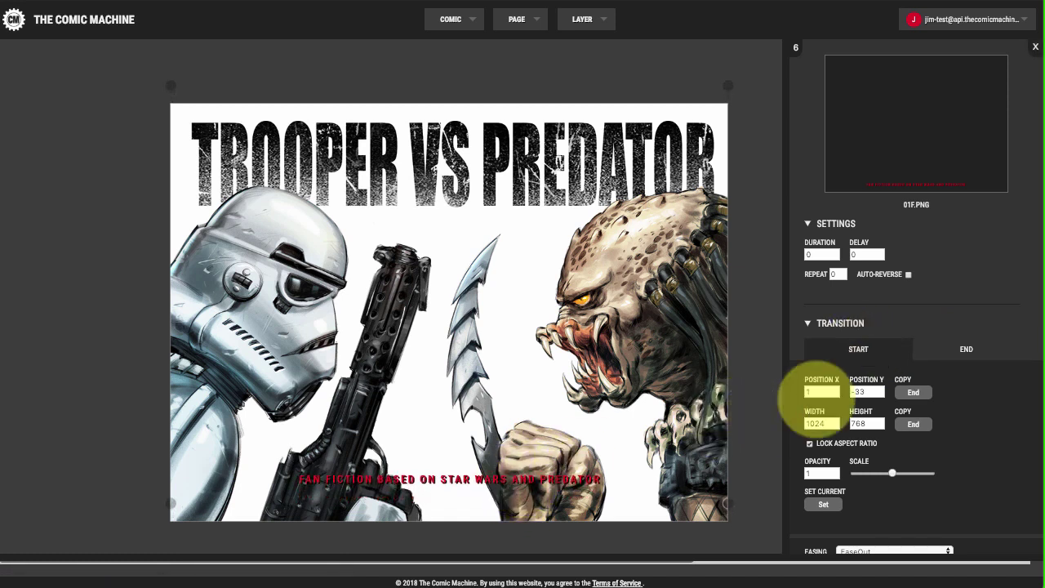
click(860, 391)
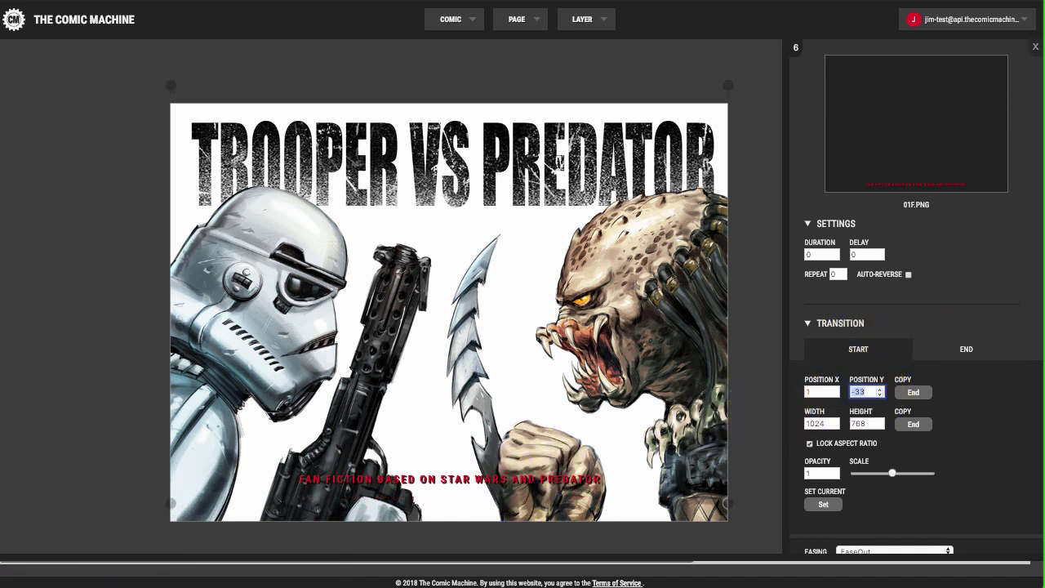
text(15)
click(860, 393)
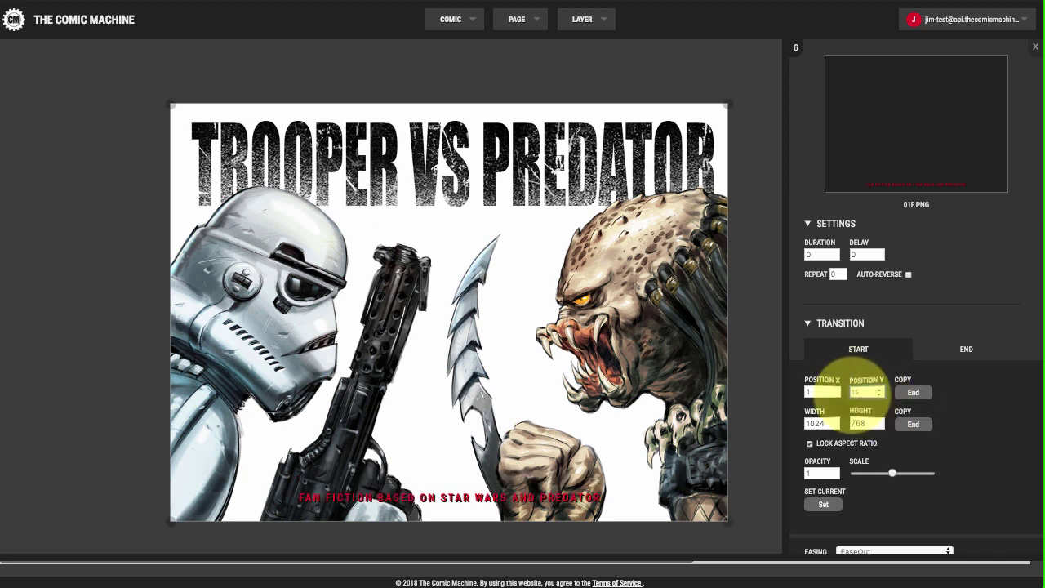
text(-)
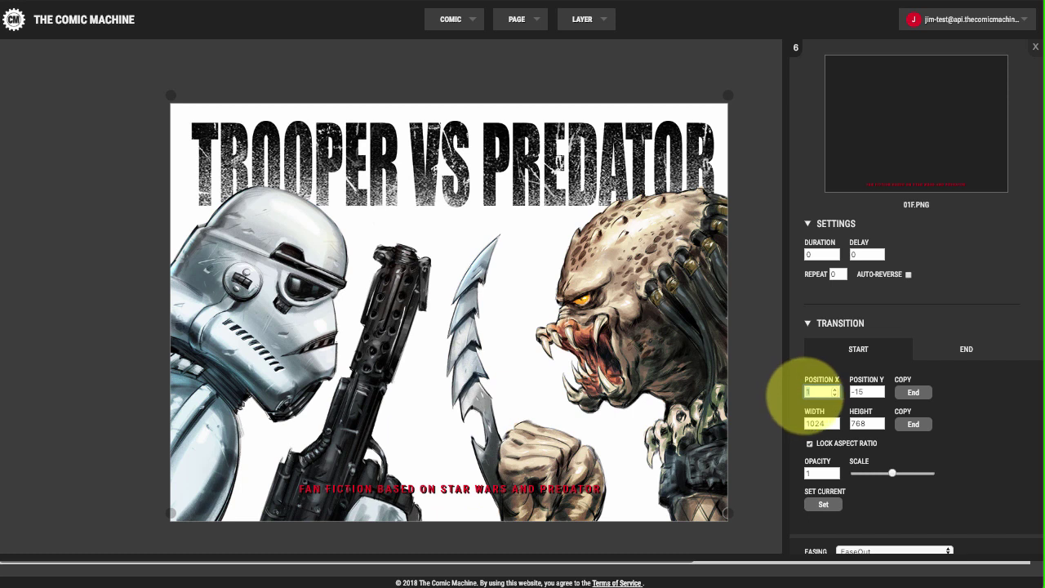
- Compare the start and end positions of the 01f.png caption layer
click(920, 345)
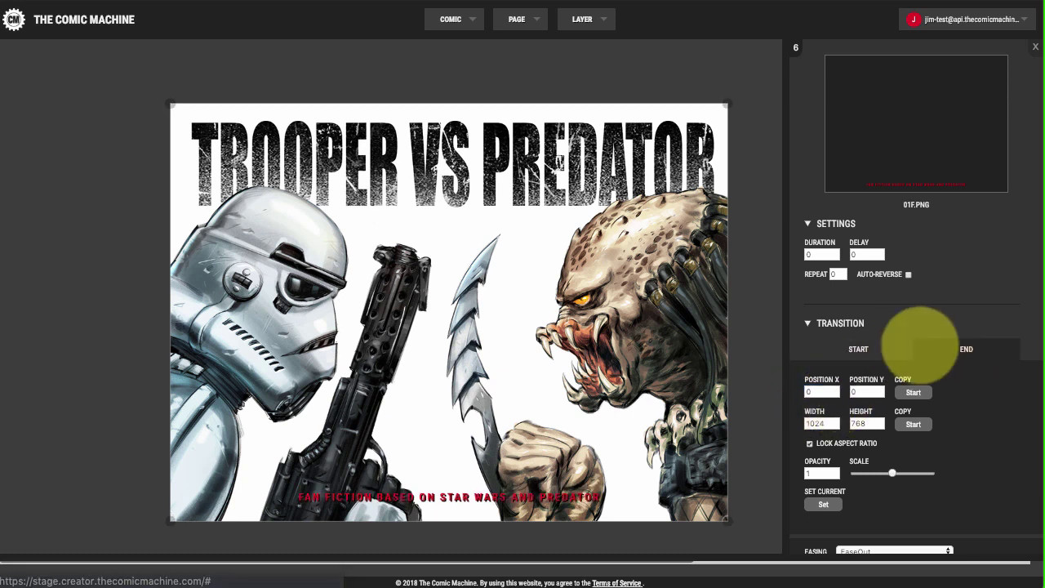
click(833, 349)
click(926, 347)
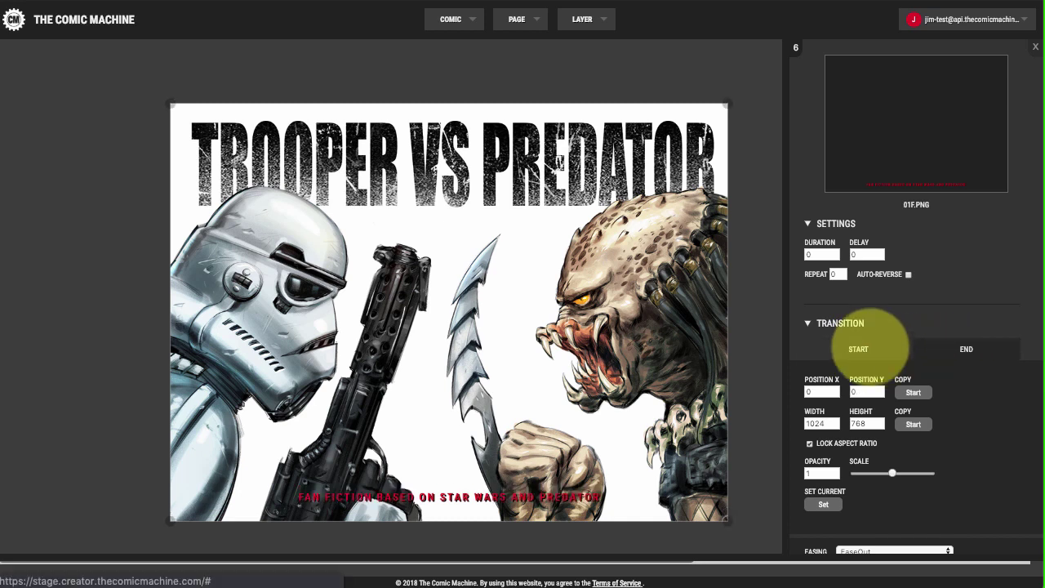
- Set the caption layer's start opacity to 0 and its duration to .5
click(858, 348)
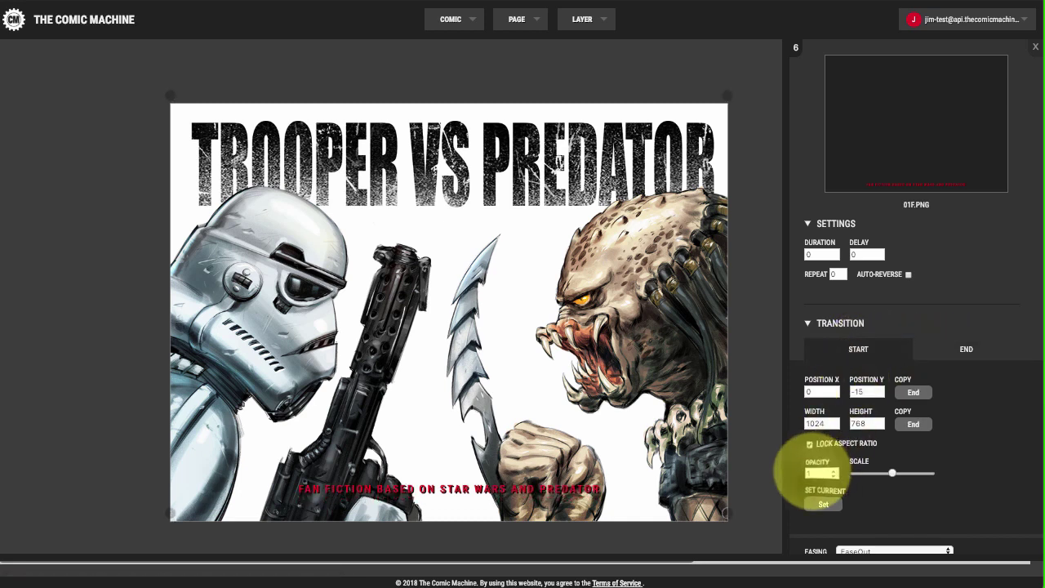
text(0)
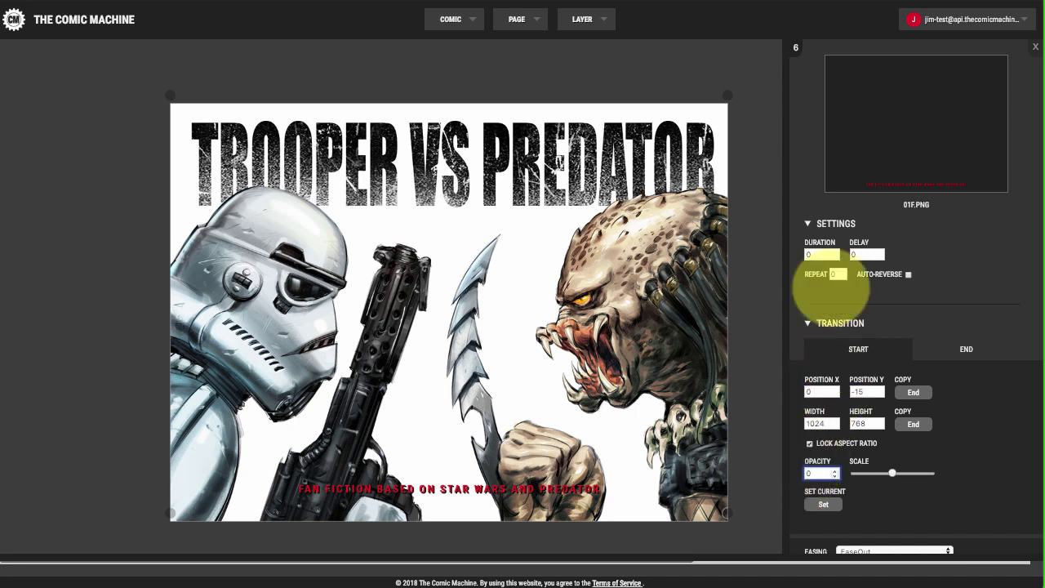
click(816, 254)
text(.5)
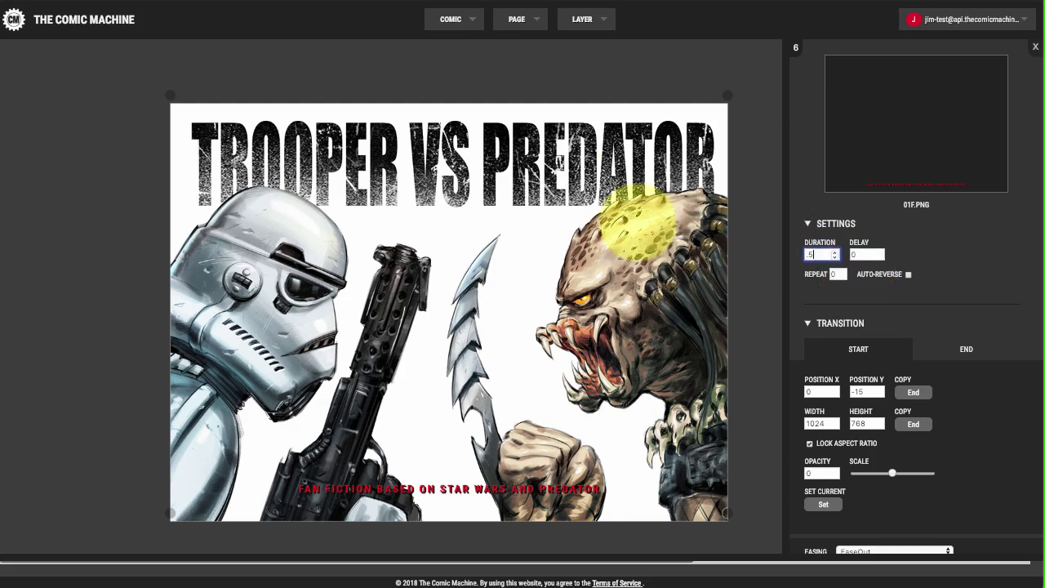
- Preview the page with the caption's fade-in transition and close the preview
click(519, 19)
click(530, 65)
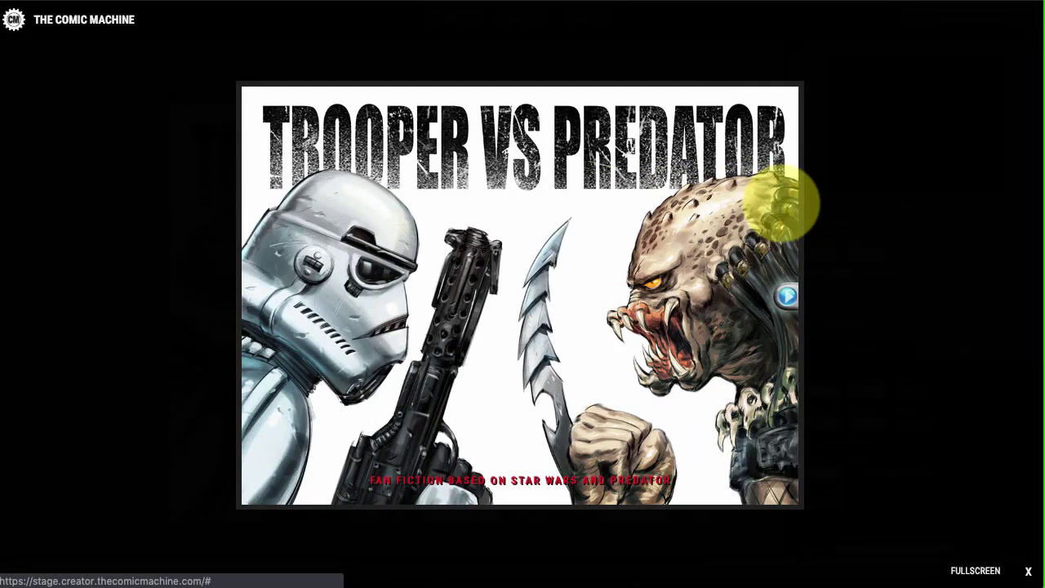
click(1028, 570)
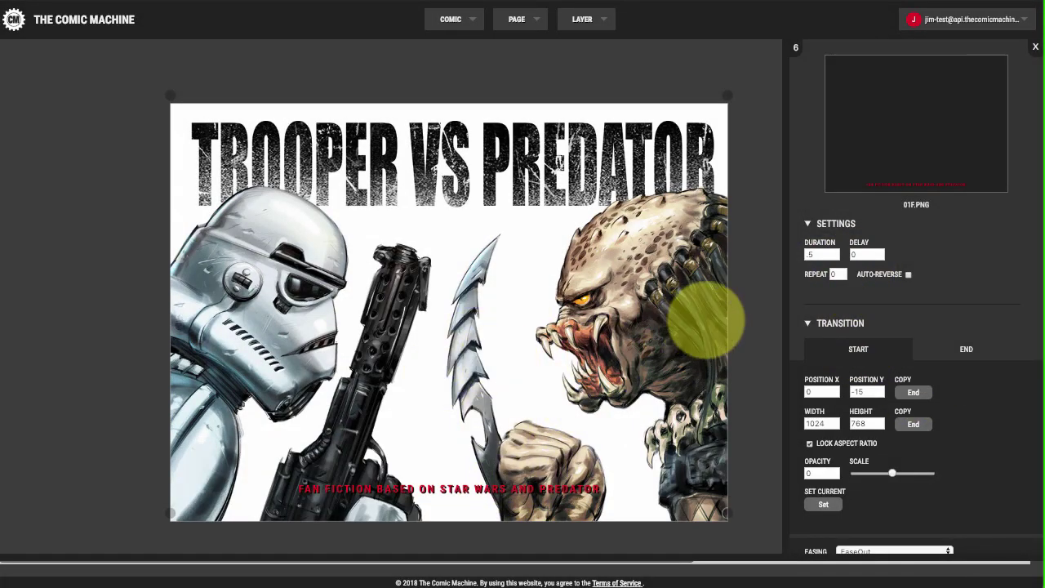
- Set the delay of the 01f.png caption layer to .3
click(855, 253)
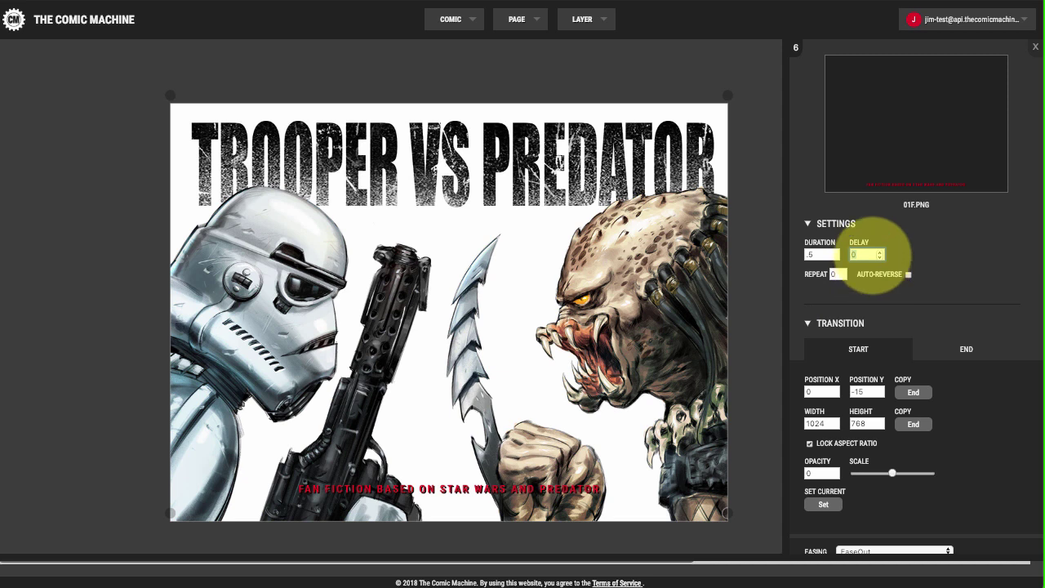
click(875, 255)
key(BackSpace)
key(Return)
text(.3)
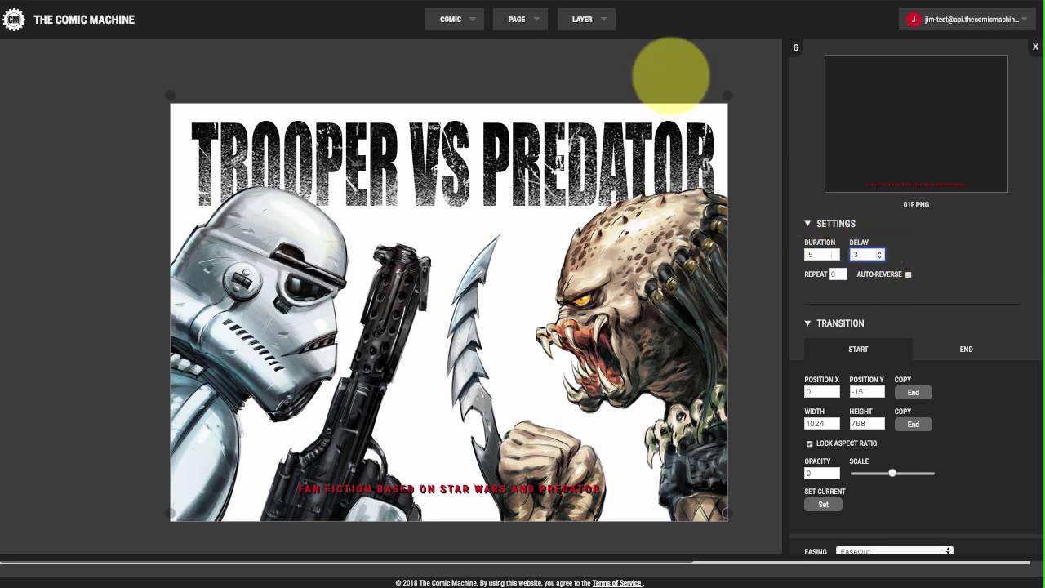
- Preview the page with the delayed caption and close the preview
click(520, 19)
click(531, 65)
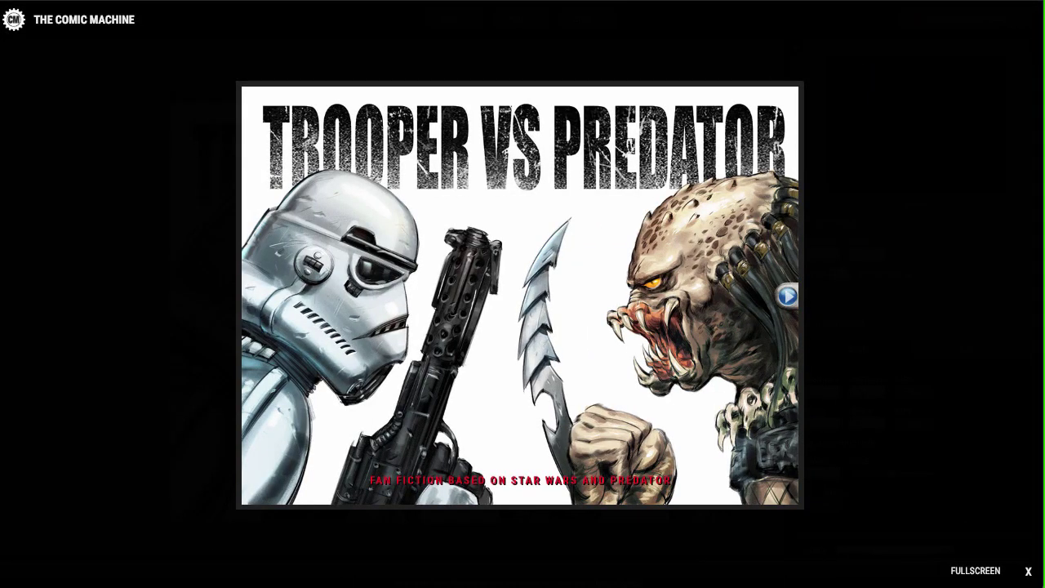
click(1025, 570)
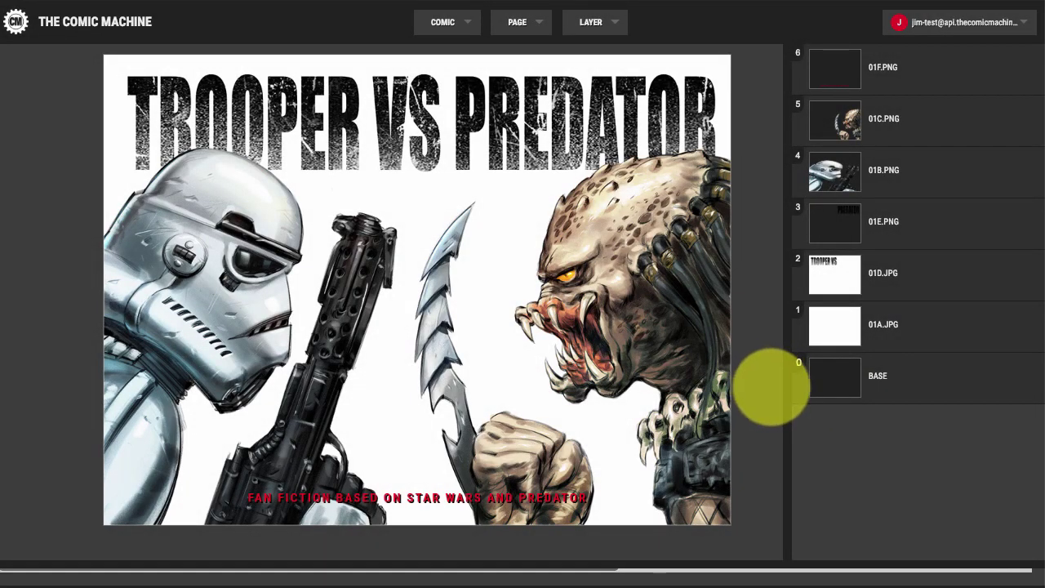
mouse_move(796, 304)
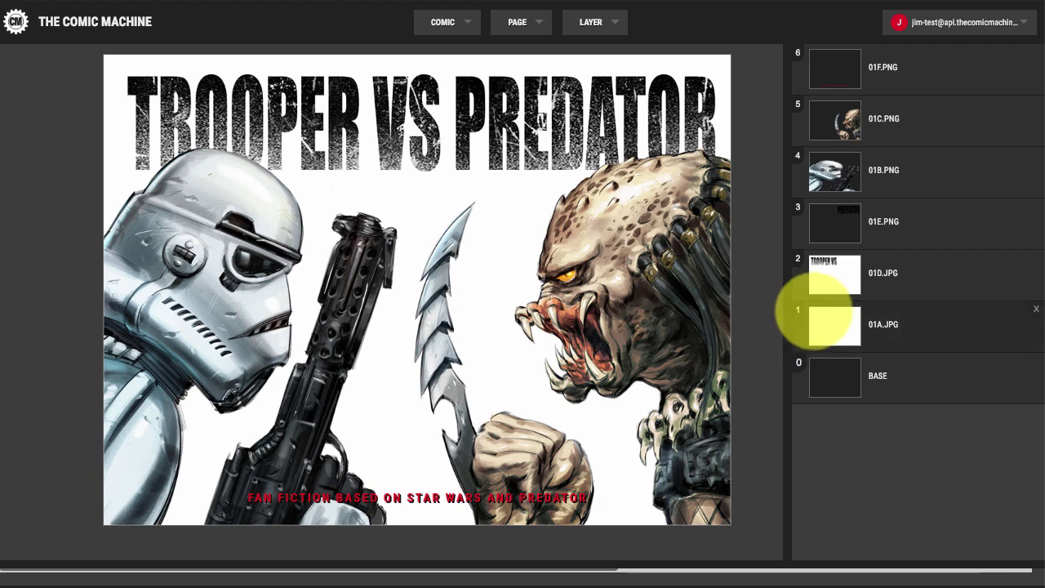
mouse_move(849, 272)
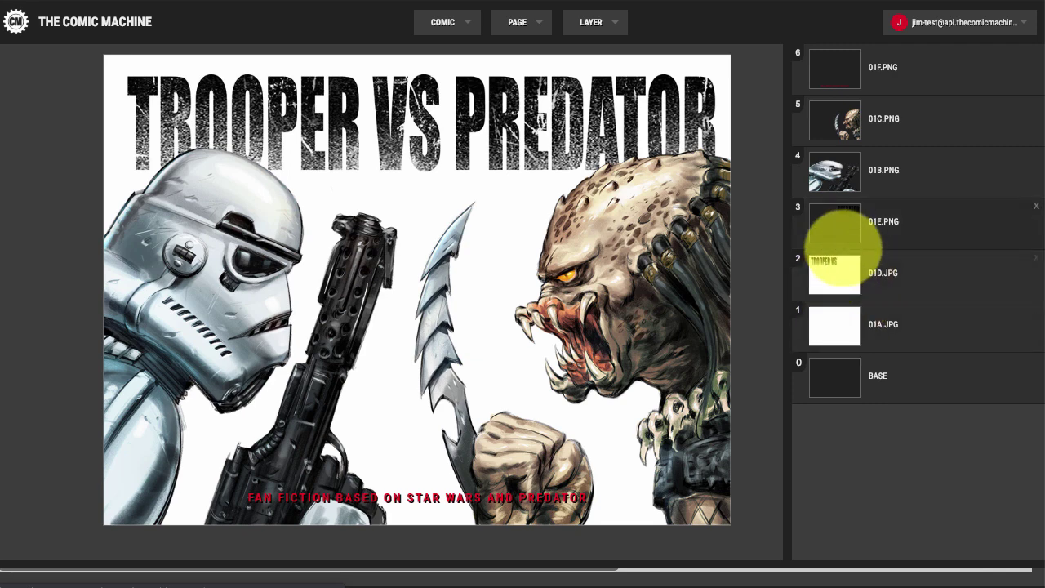
mouse_move(834, 219)
mouse_down()
mouse_move(868, 168)
mouse_move(828, 144)
mouse_move(834, 200)
mouse_up()
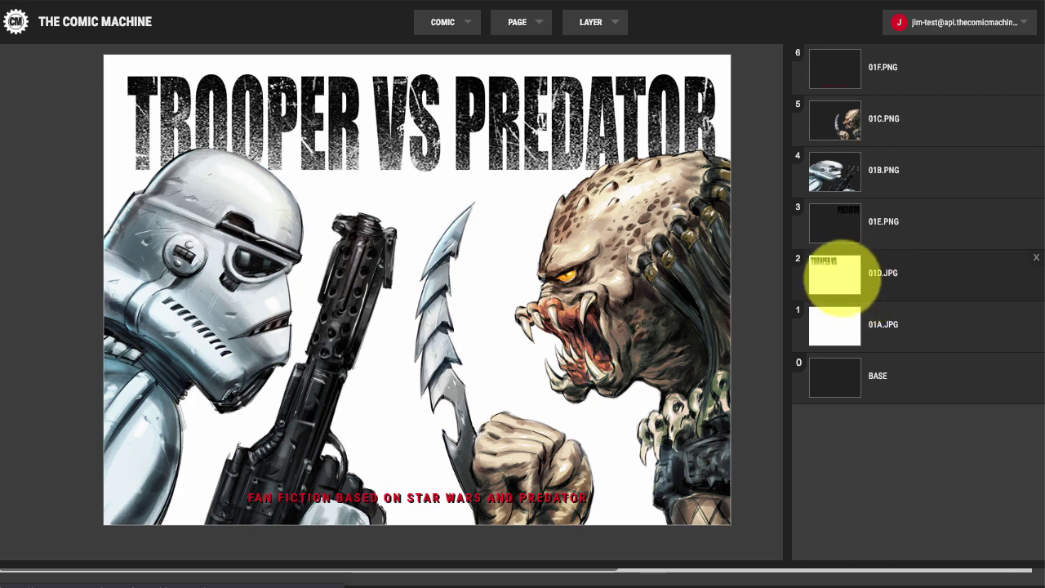
- Set the delay of the 01d.jpg "Trooper vs" title layer to .5 and return to the layer list
click(898, 272)
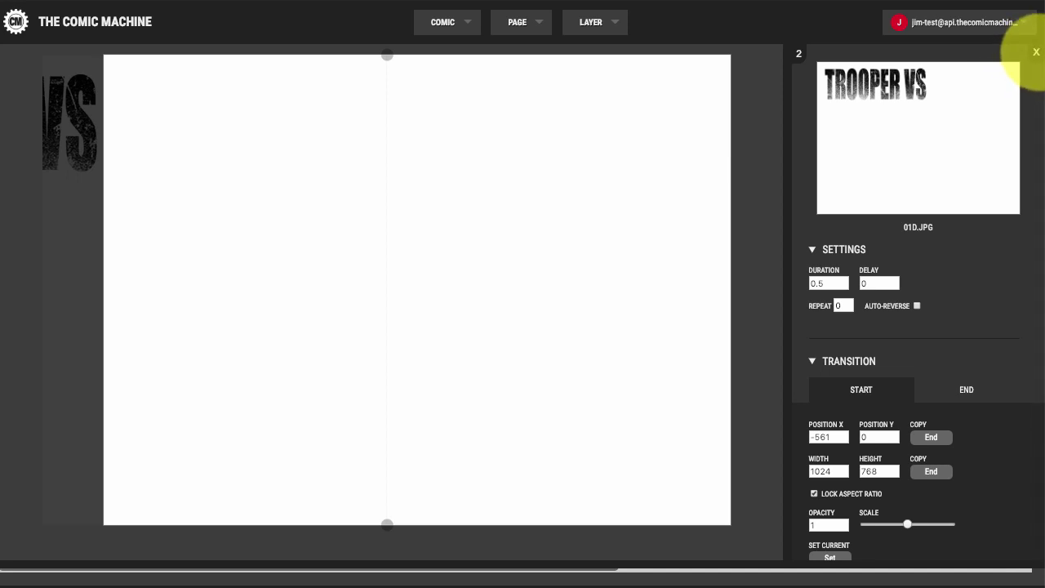
click(1034, 52)
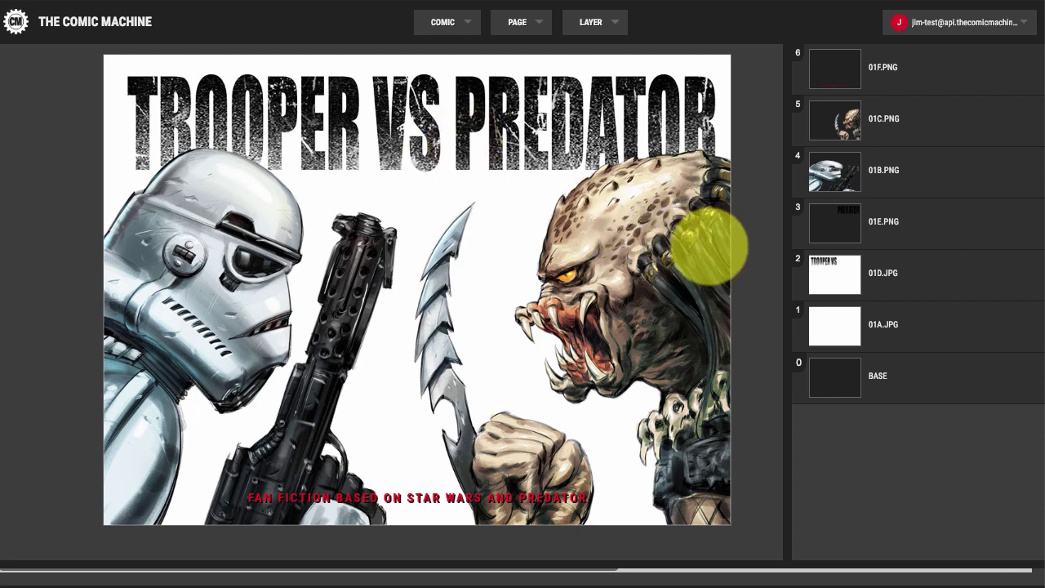
click(836, 271)
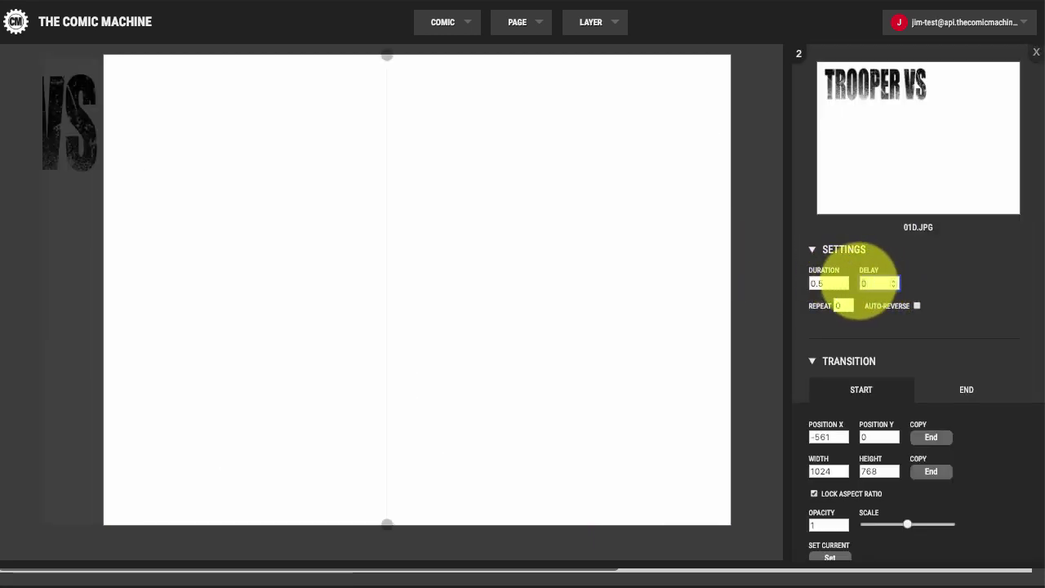
key(BackSpace)
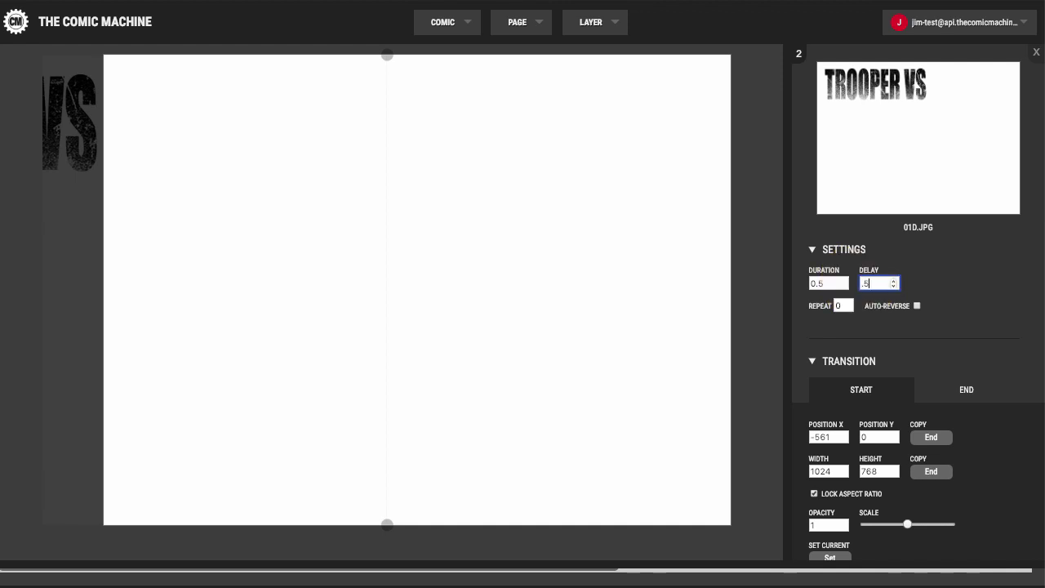
click(869, 277)
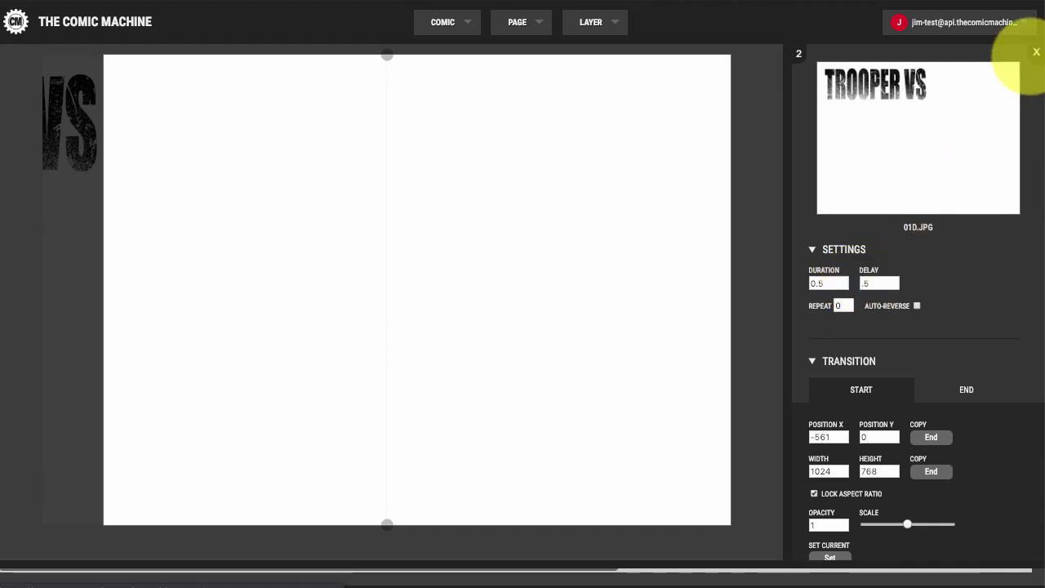
click(1035, 52)
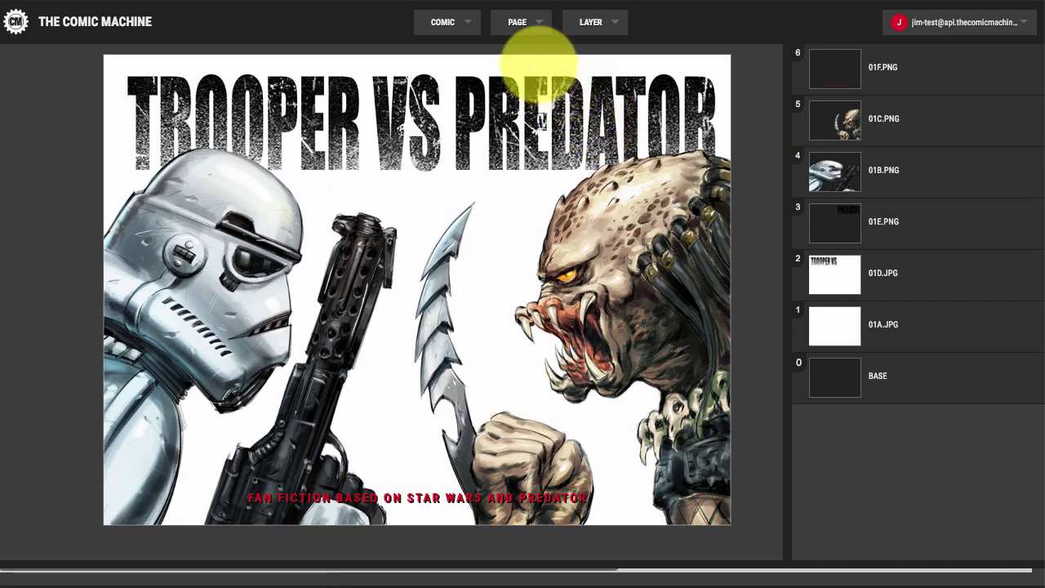
- Preview the page with the delayed "Trooper vs" title and close the preview
click(517, 23)
click(528, 72)
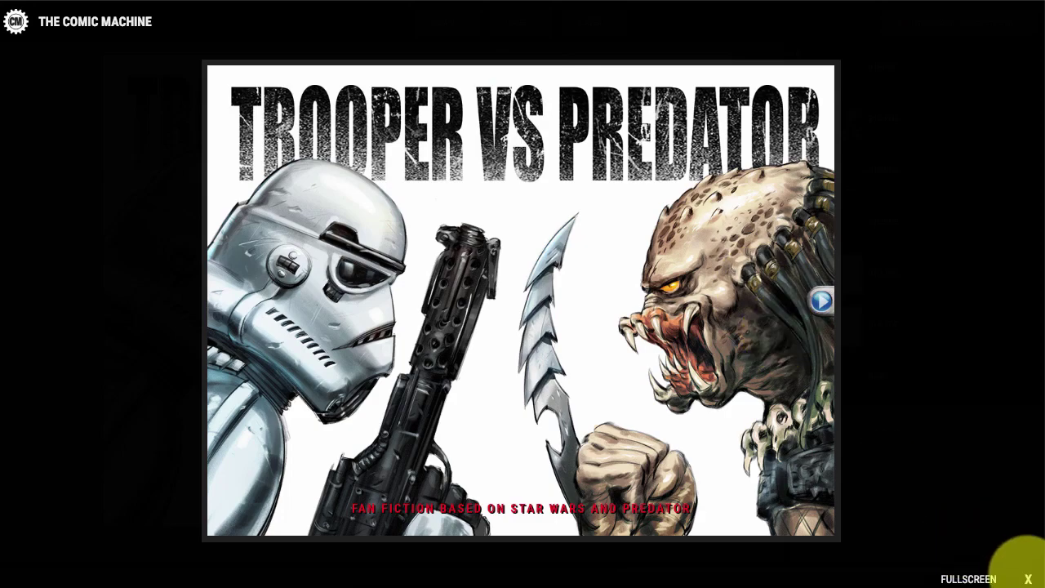
click(1027, 576)
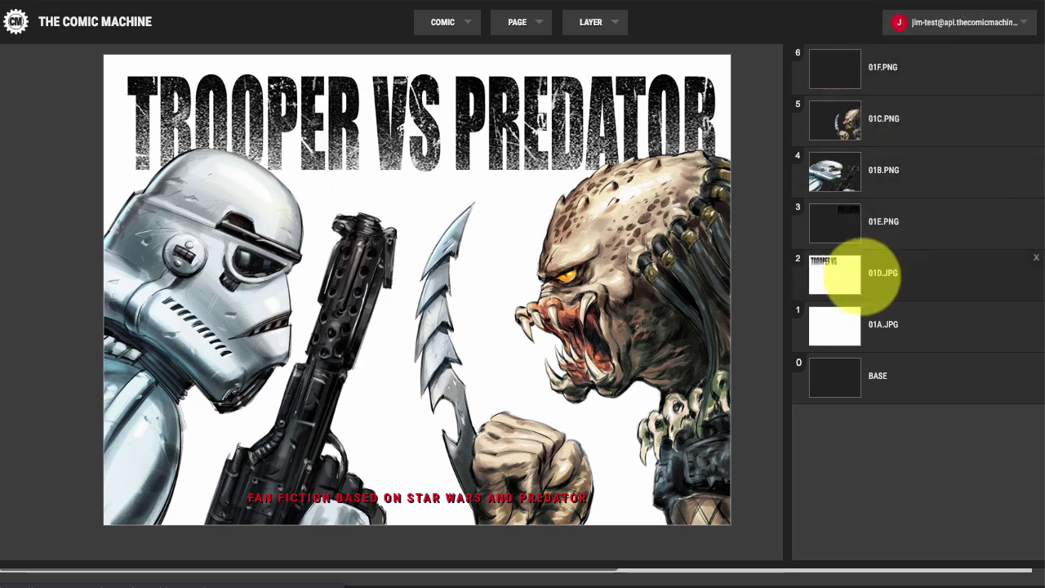
- Set the delay of the 01b.png trooper layer to -1 and return to the layer list
click(847, 168)
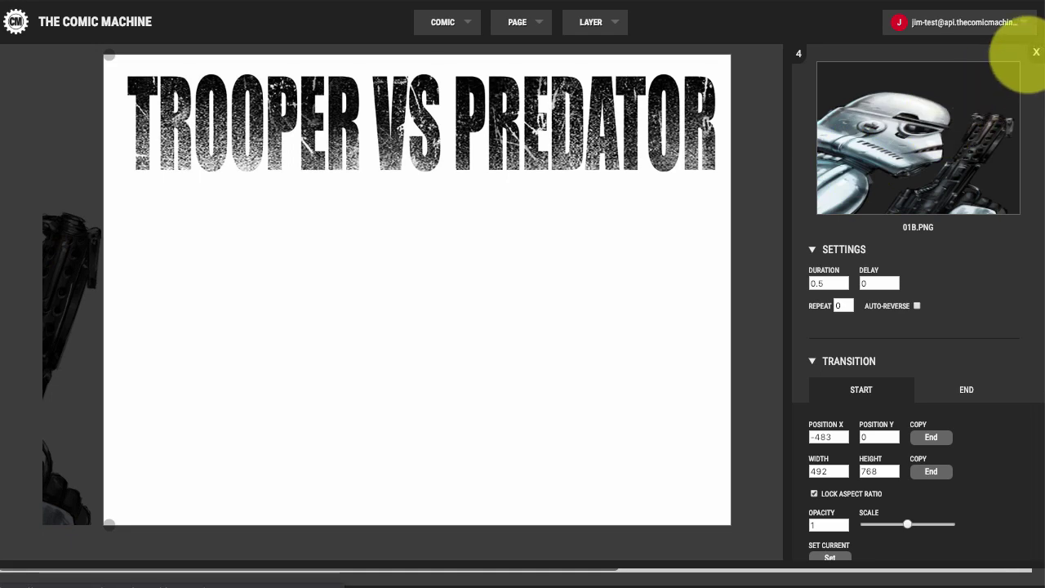
click(1034, 52)
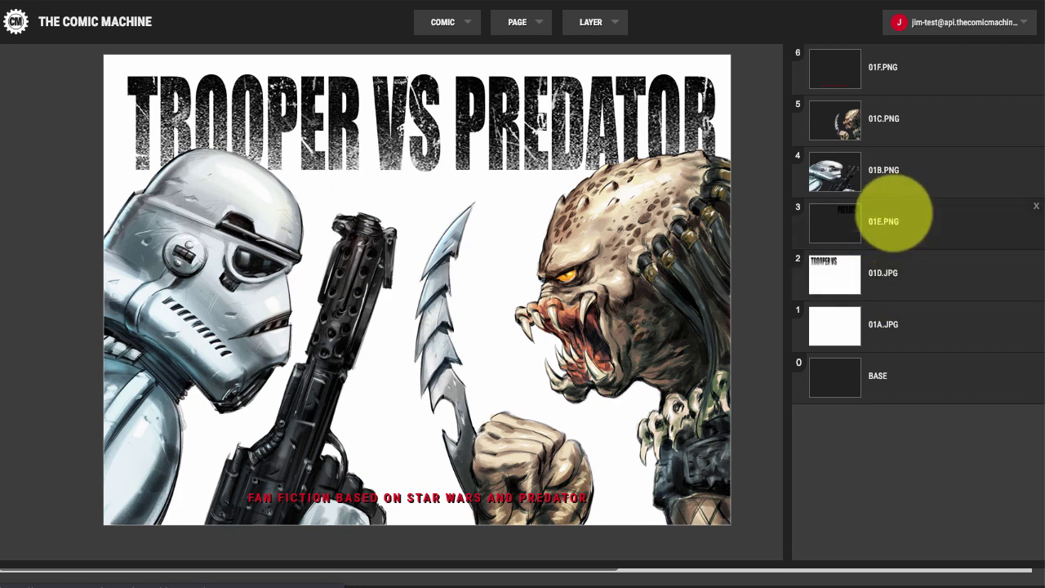
click(890, 171)
click(881, 283)
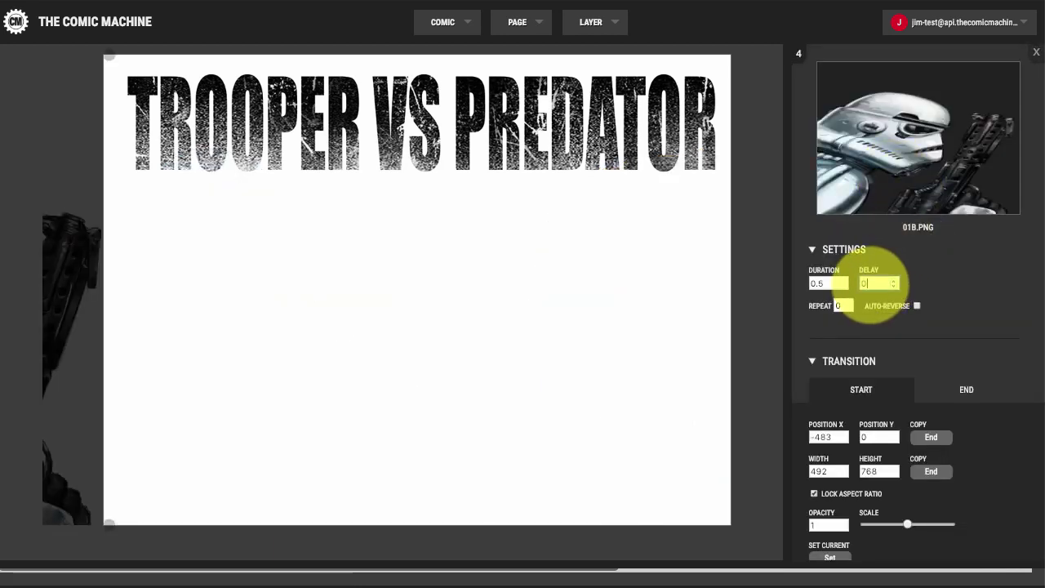
key(BackSpace)
text(-)
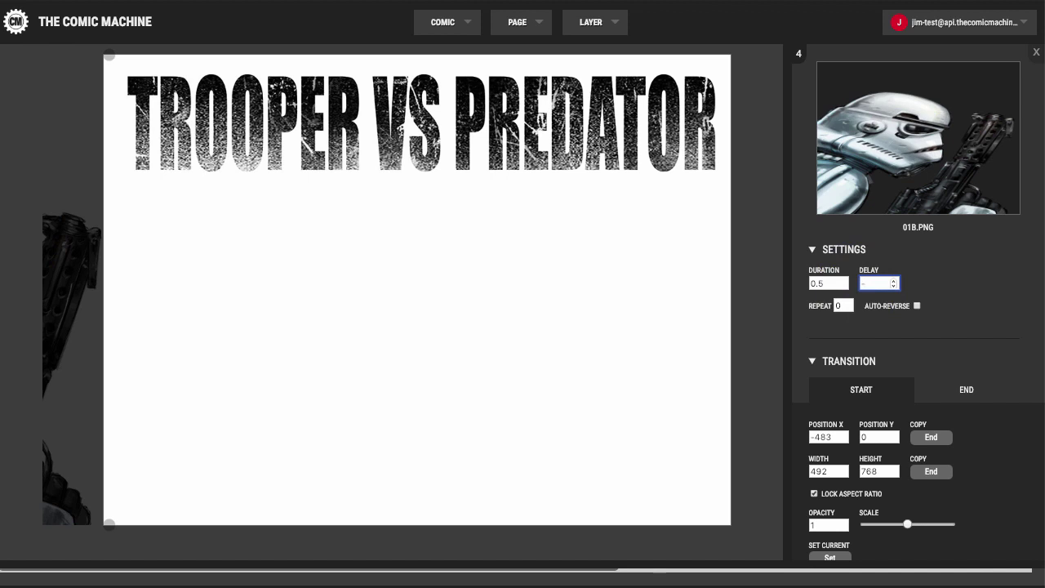
text(1)
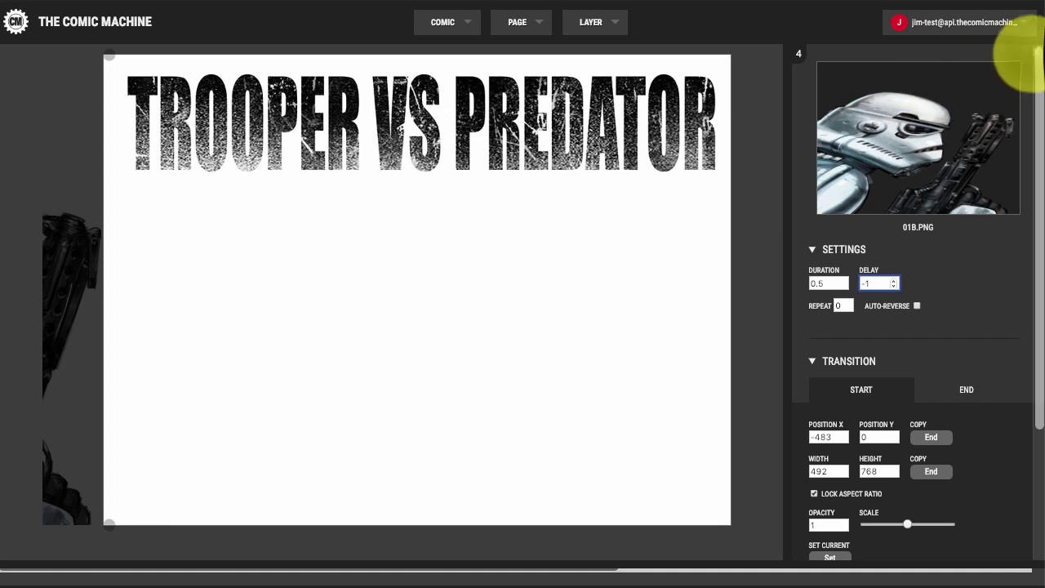
click(1035, 52)
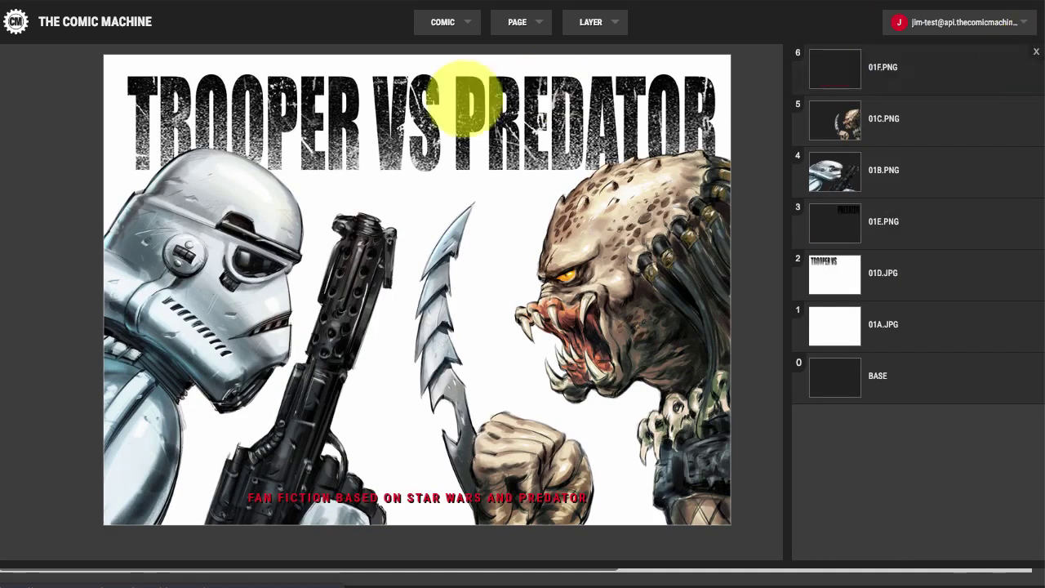
- Preview the page with the trooper layer's negative delay and close the preview
click(517, 22)
click(531, 74)
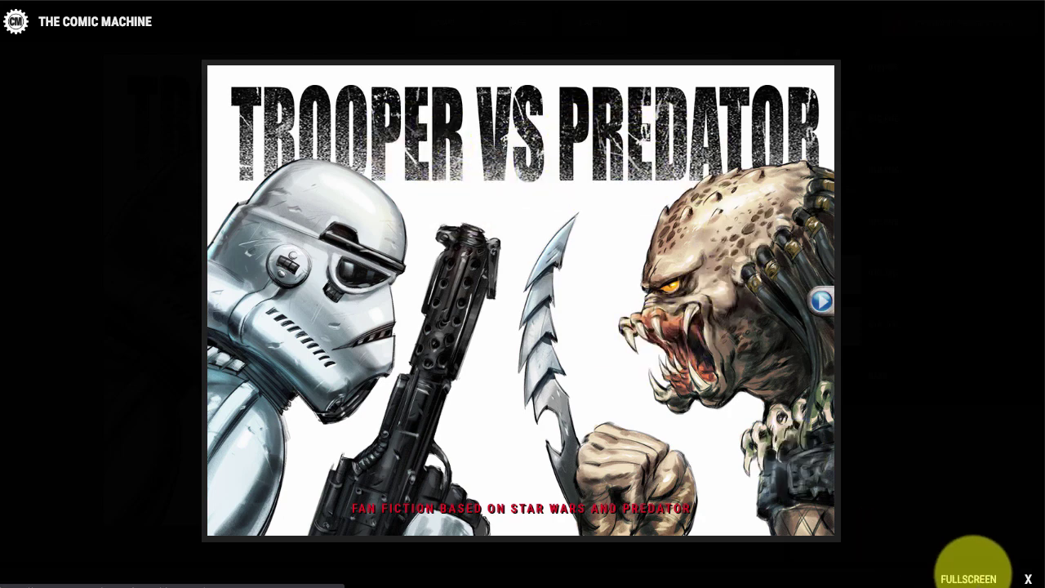
click(1028, 577)
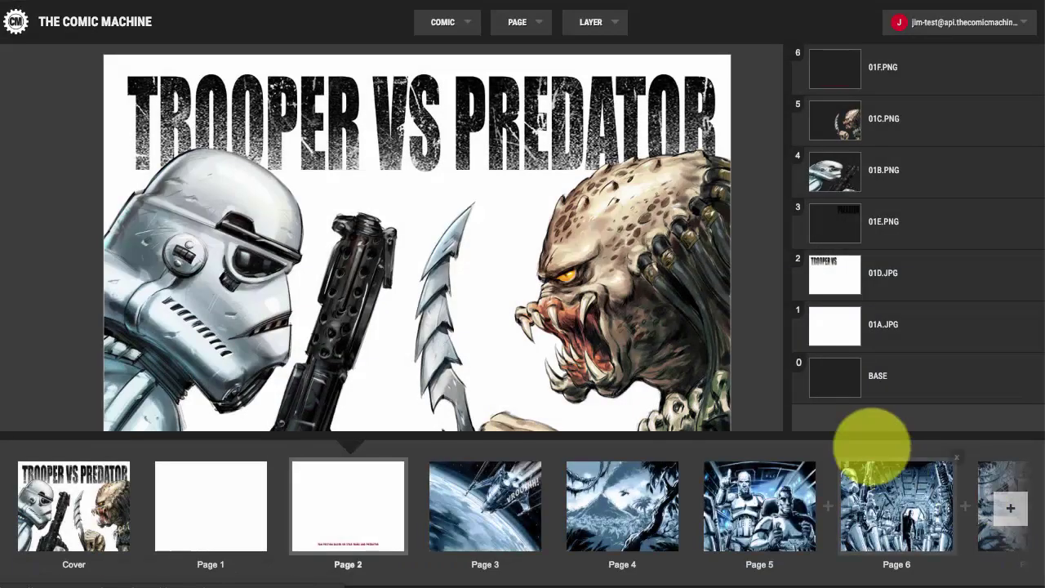